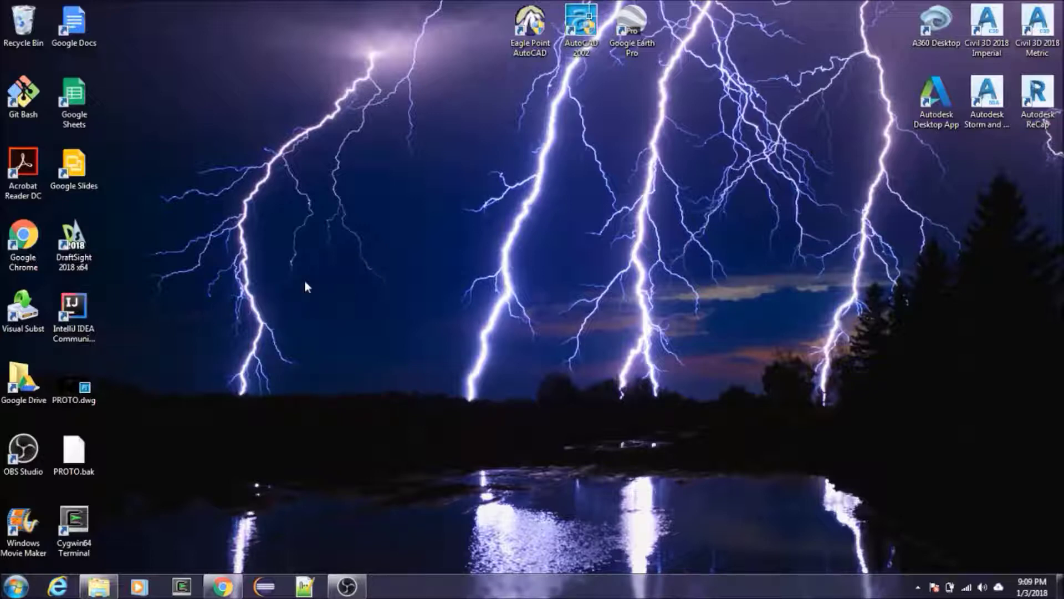
# Start DraftSight and open the drawing PROTO.dwg.
pyautogui.doubleClick(74, 244)
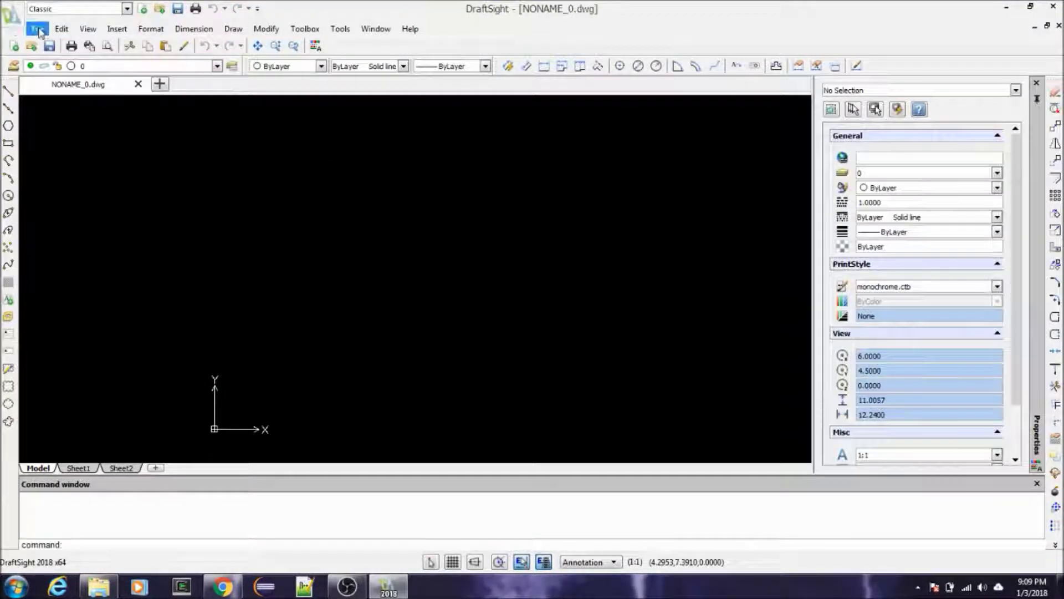
pyautogui.click(38, 28)
pyautogui.press('Escape')
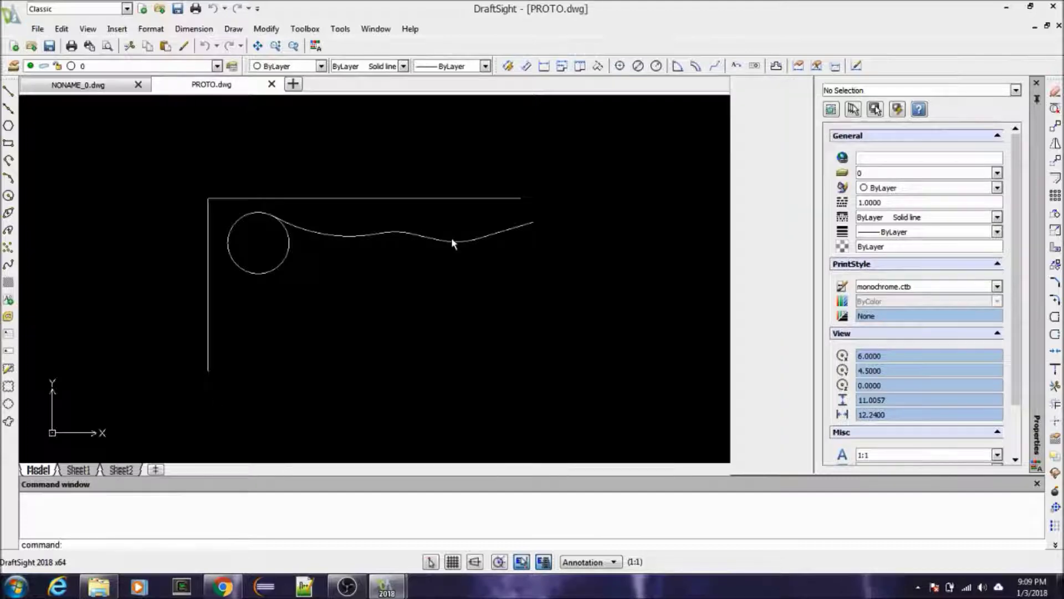
pyautogui.scroll(-5, 428, 245)
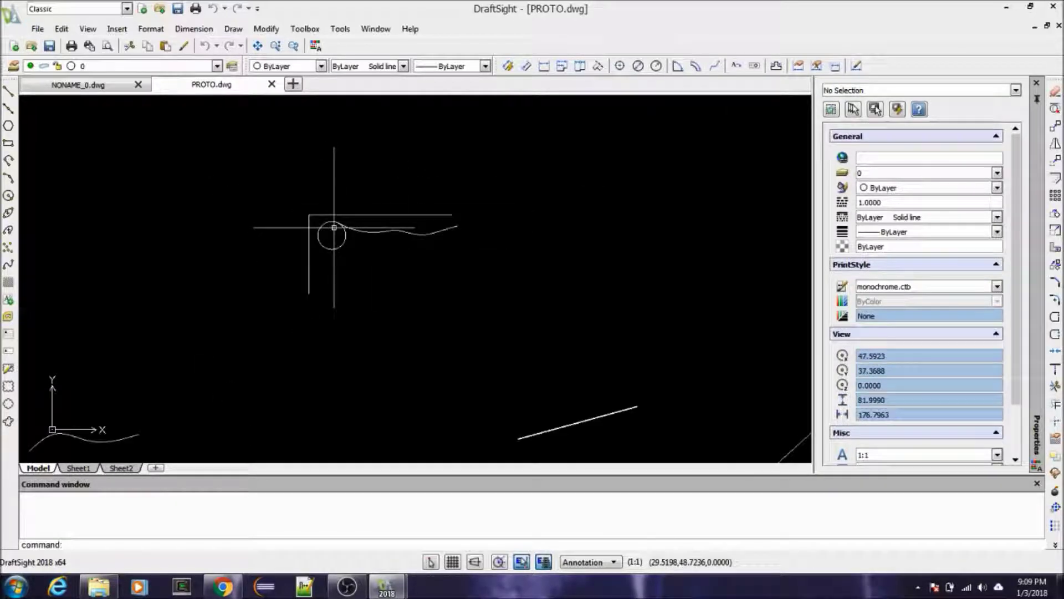
pyautogui.scroll(2, 425, 230)
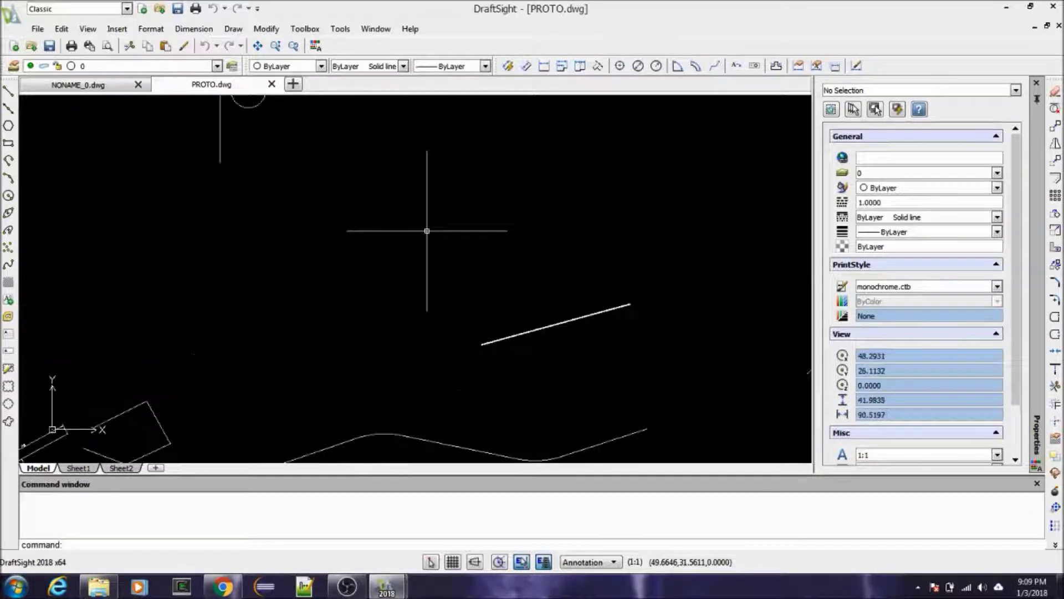
pyautogui.scroll(-3, 426, 230)
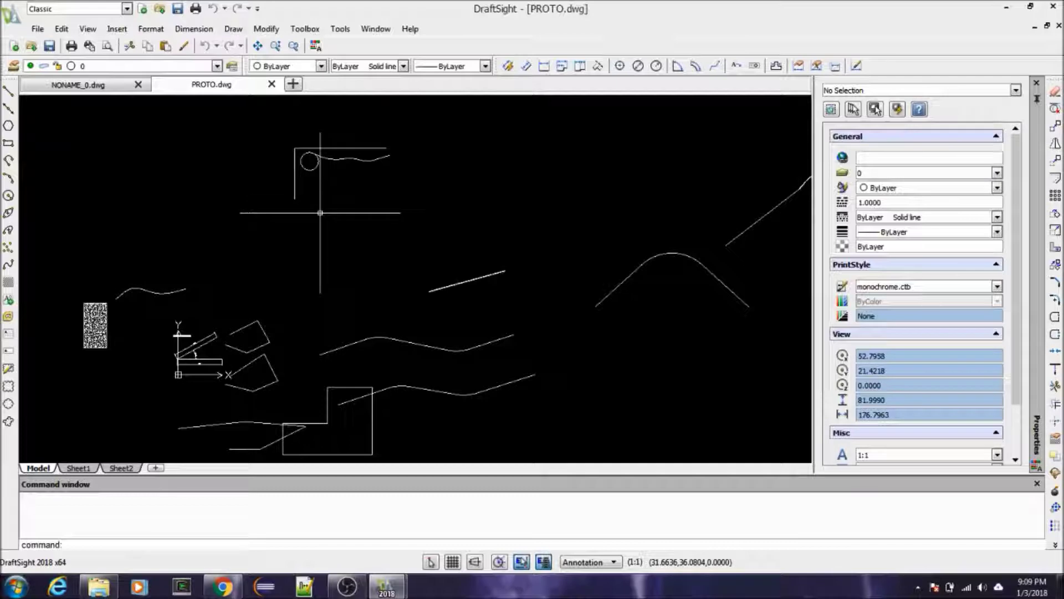
pyautogui.click(468, 207)
pyautogui.press('Escape')
pyautogui.press('Escape')
pyautogui.press('Escape')
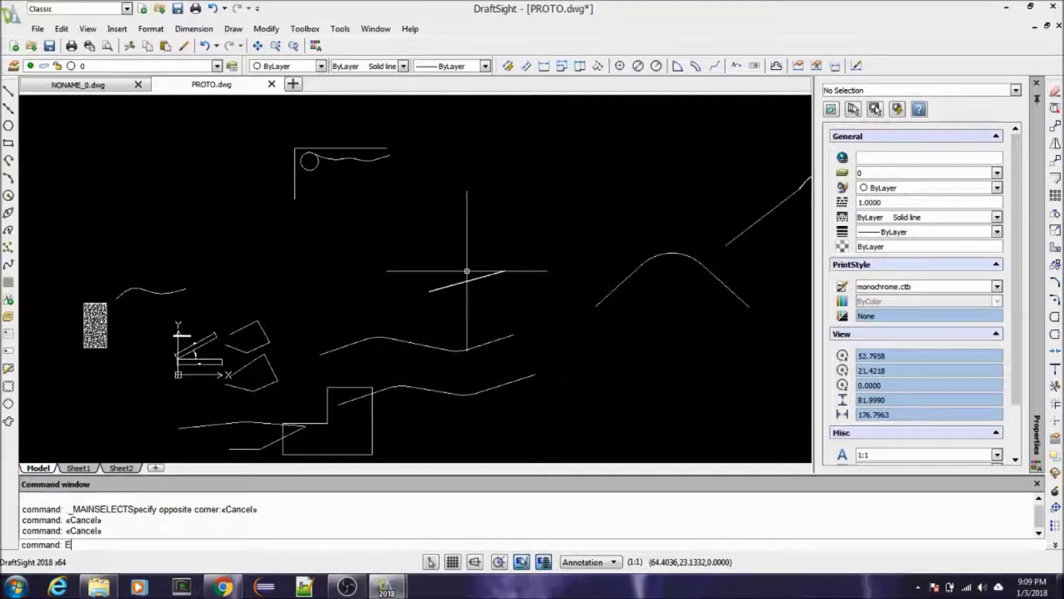
# Delete the short straight slanted line above the two long wavy polylines.
pyautogui.press('Return')
pyautogui.click(467, 280)
pyautogui.press('Return')
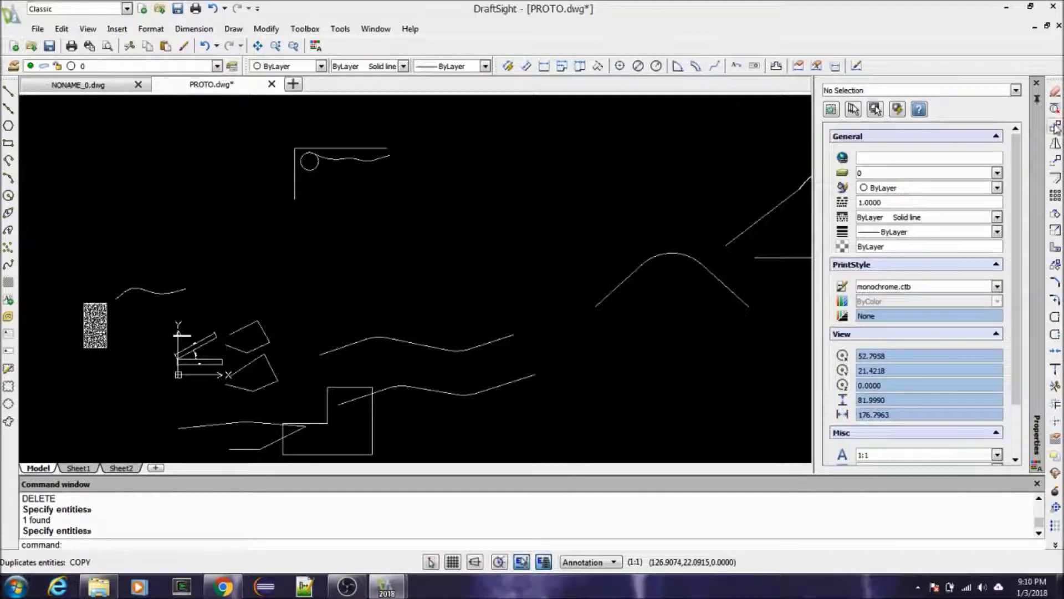
pyautogui.click(444, 259)
pyautogui.press('Escape')
pyautogui.click(428, 256)
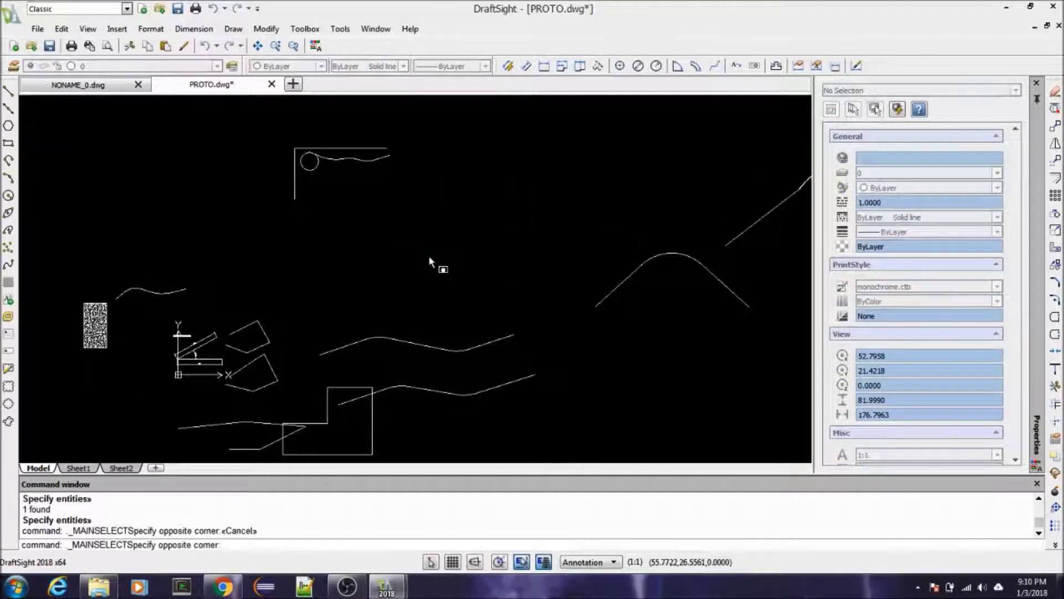
pyautogui.press('Escape')
pyautogui.press('Escape')
pyautogui.press('Escape')
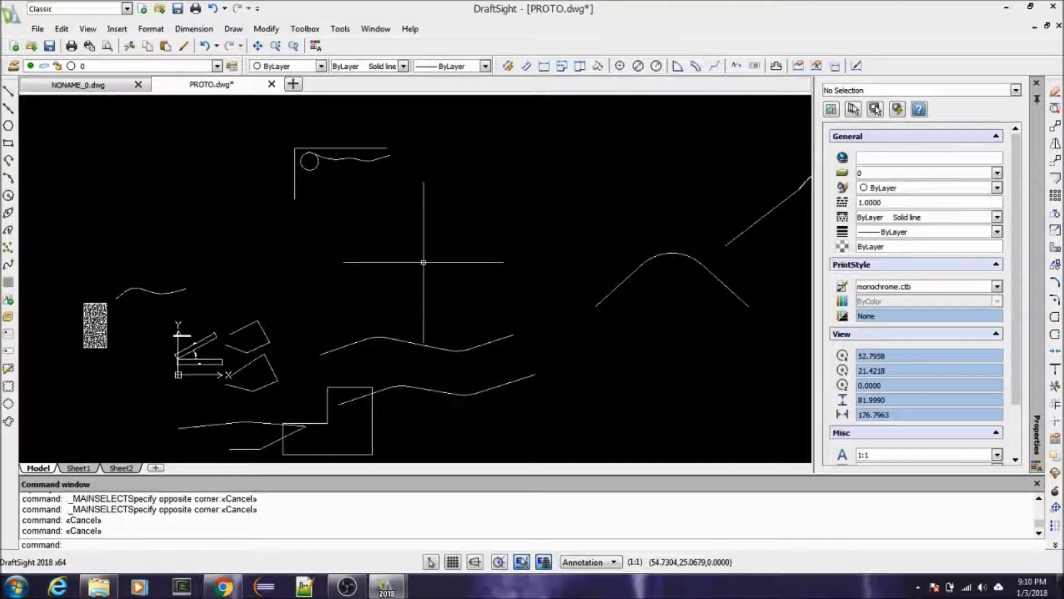
# Copy the upper of the two long wavy polylines twice, placing both copies in the empty area above it.
pyautogui.write('CO')
pyautogui.press('Return')
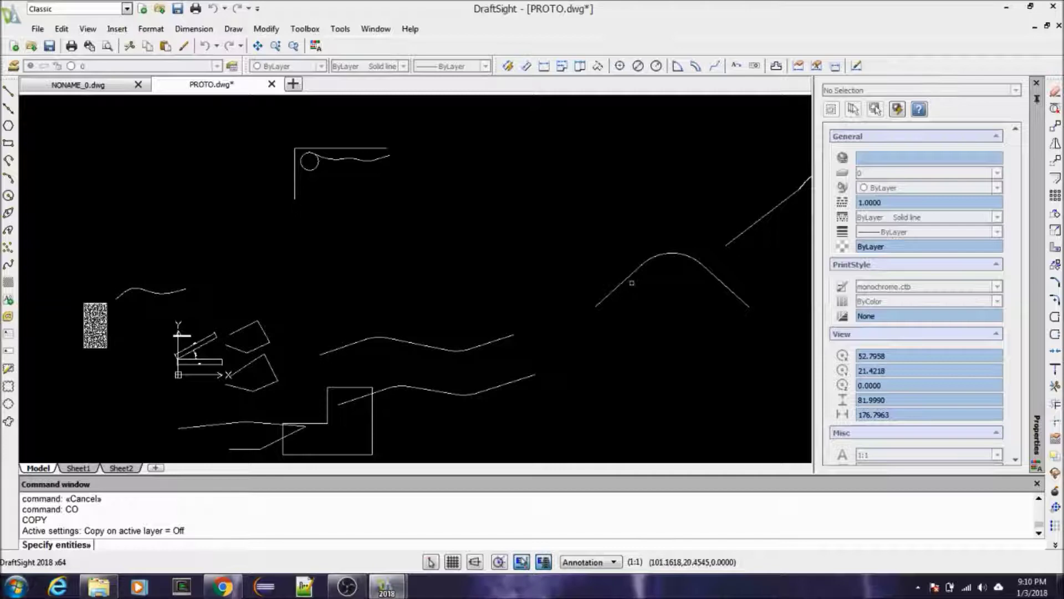
pyautogui.click(484, 341)
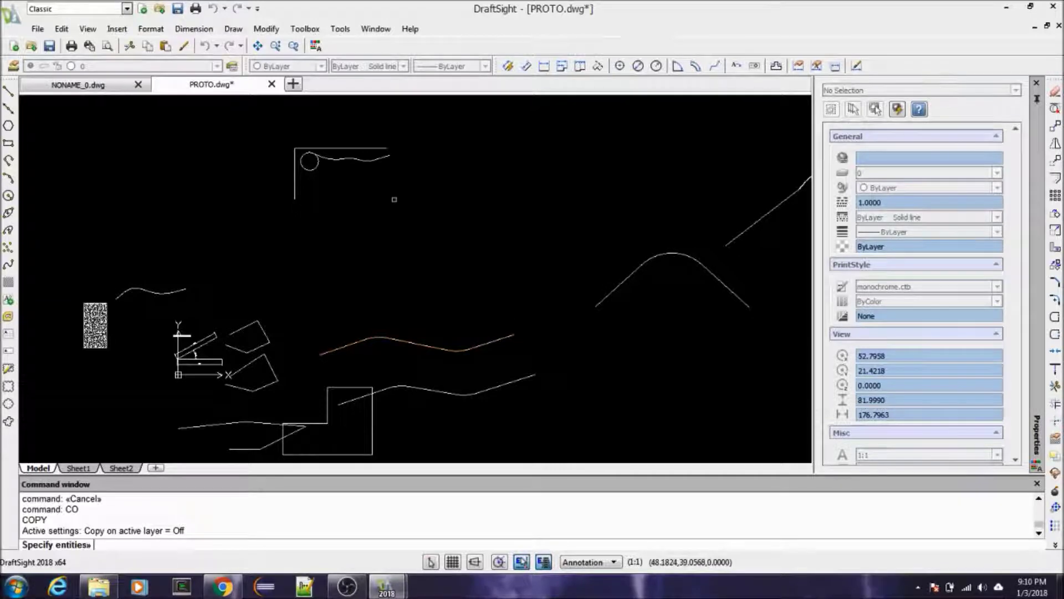
pyautogui.click(478, 346)
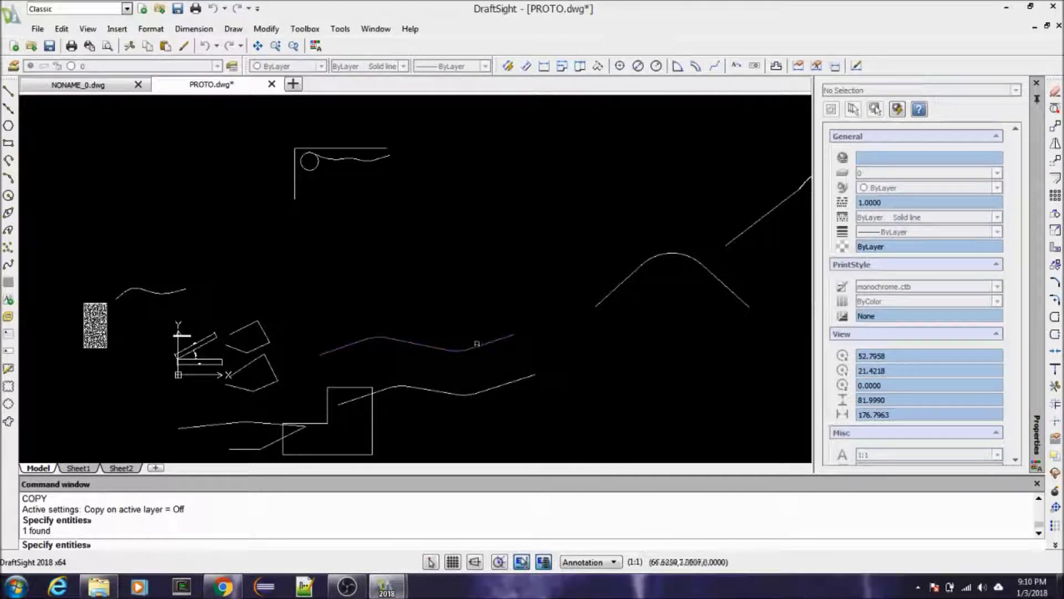
pyautogui.press('Return')
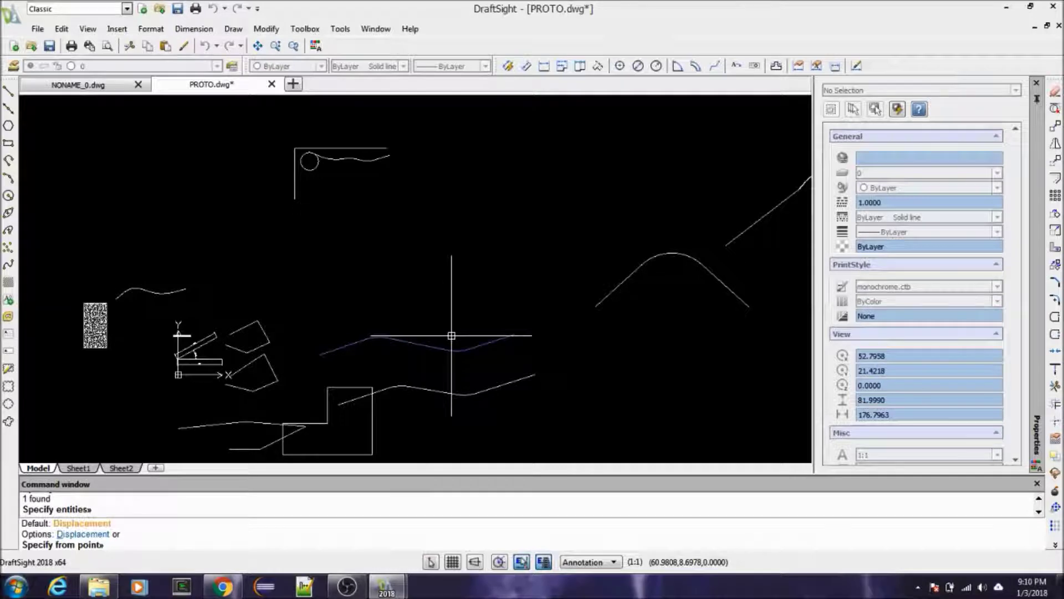
pyautogui.click(450, 335)
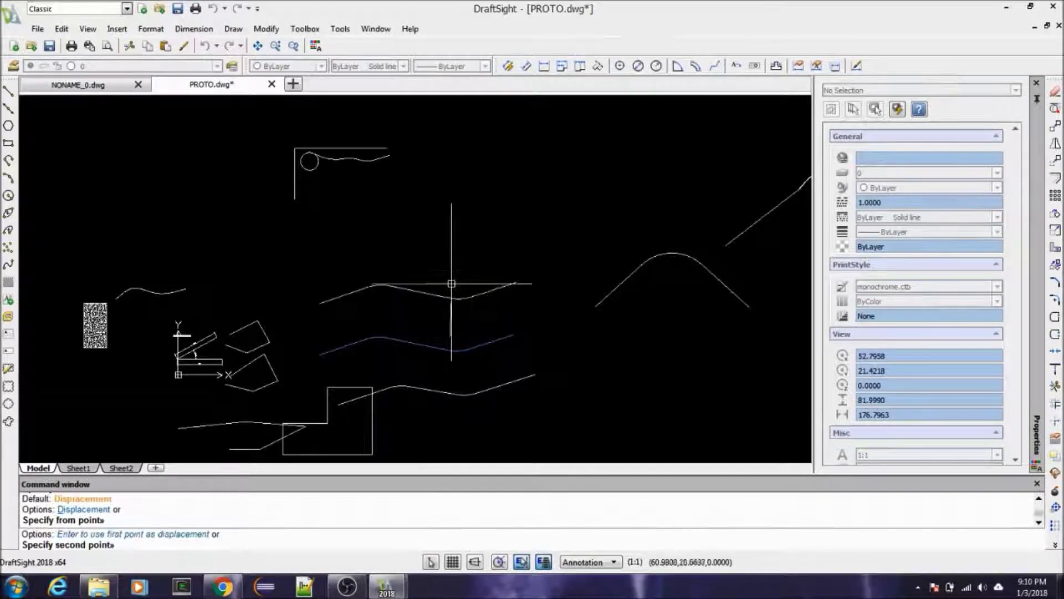
pyautogui.click(449, 271)
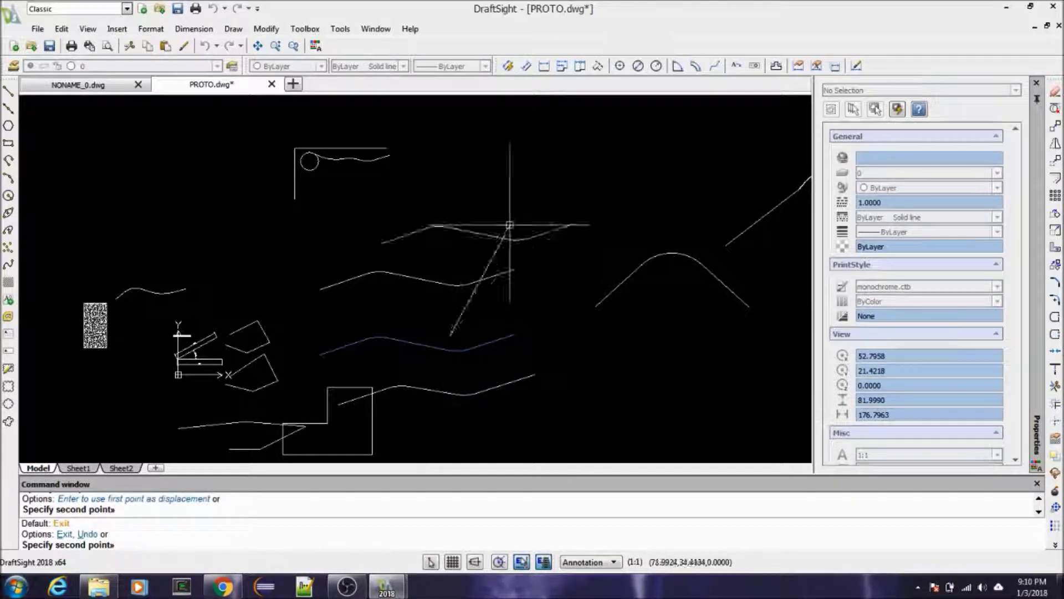
pyautogui.press('Escape')
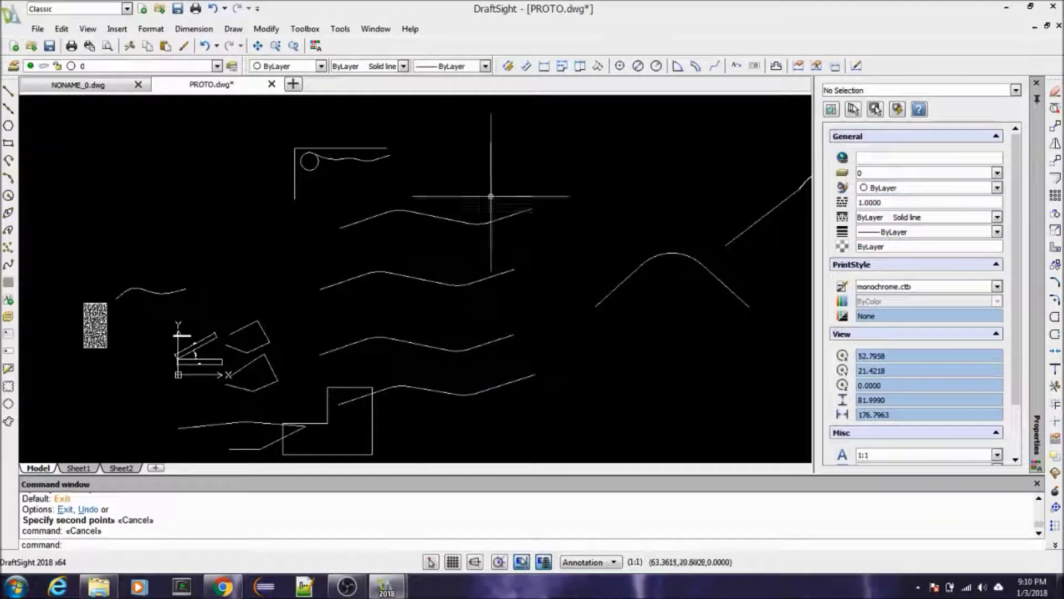
# Delete the two copied wavy polylines together using a crossing selection.
pyautogui.click(494, 190)
pyautogui.click(420, 296)
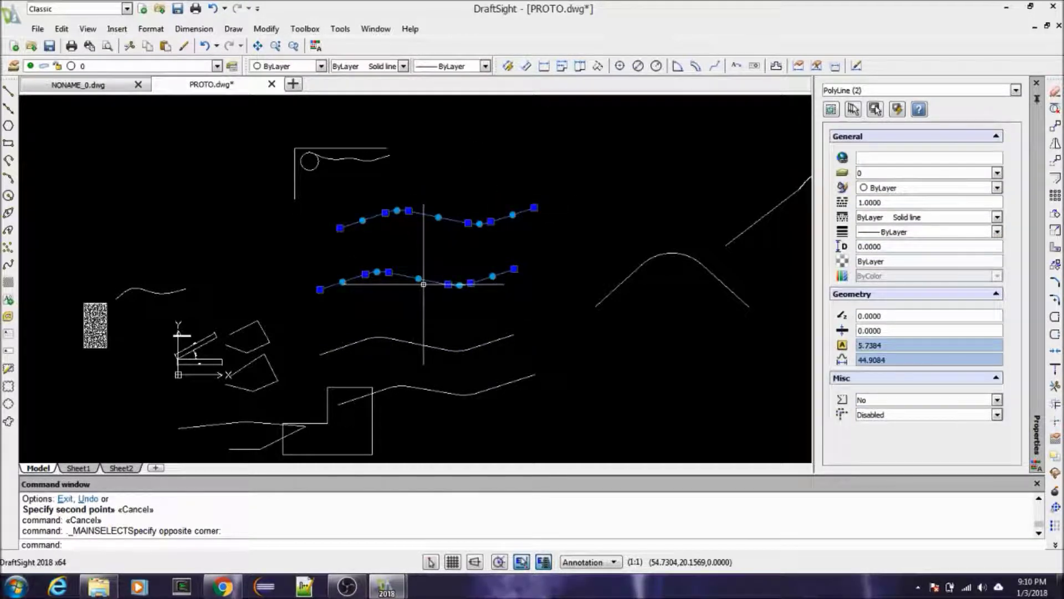
pyautogui.press('Return')
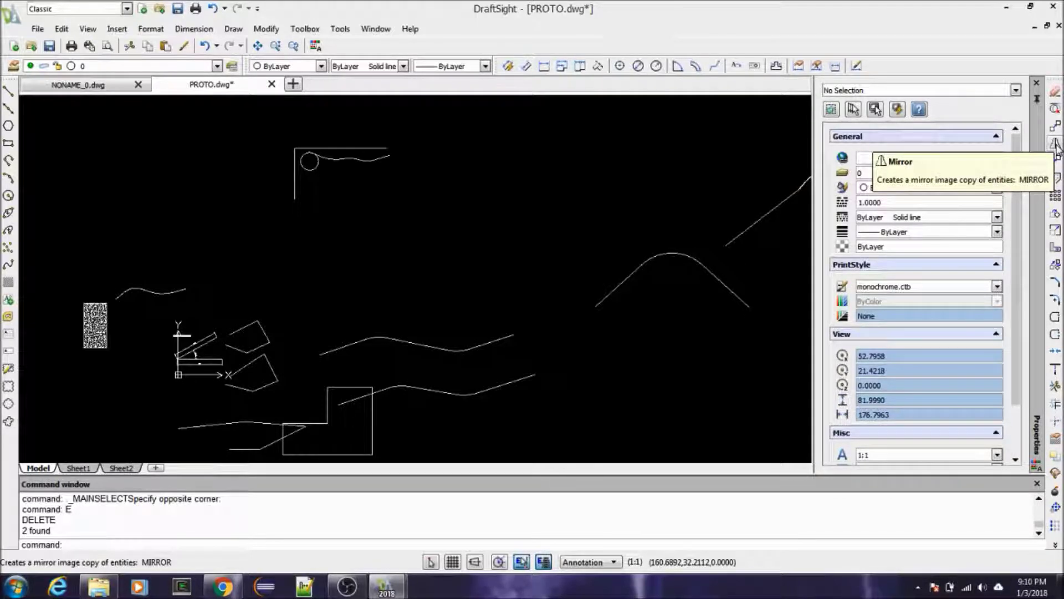
pyautogui.click(427, 247)
pyautogui.press('Escape')
pyautogui.press('Escape')
# Draw a right-triangle polyline about 10.4 wide and 22.6 high above the wavy polylines, using Ortho only for its vertical side.
pyautogui.write('POL')
pyautogui.press('Return')
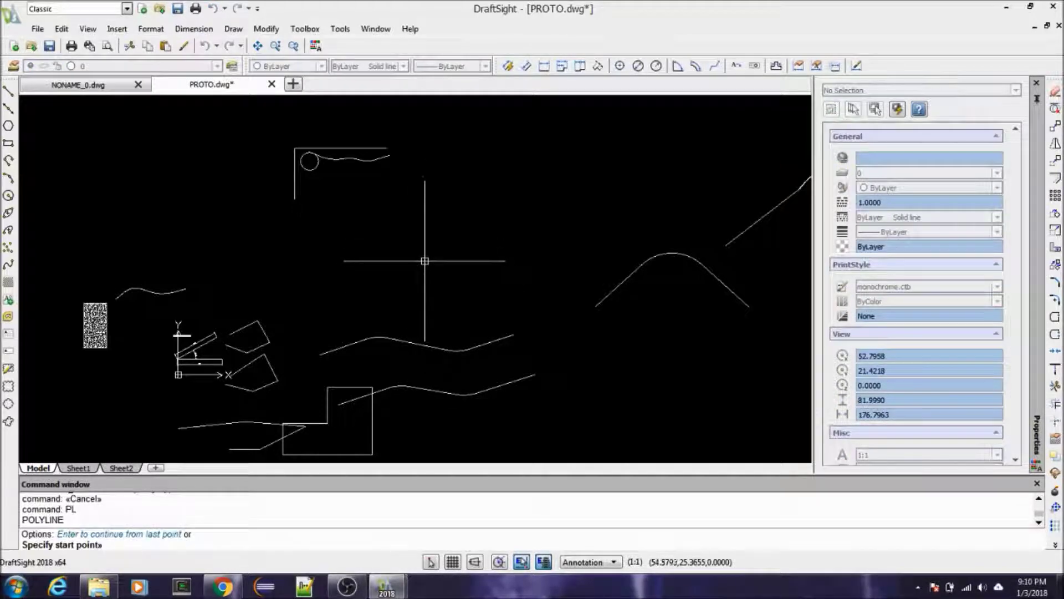
pyautogui.click(423, 257)
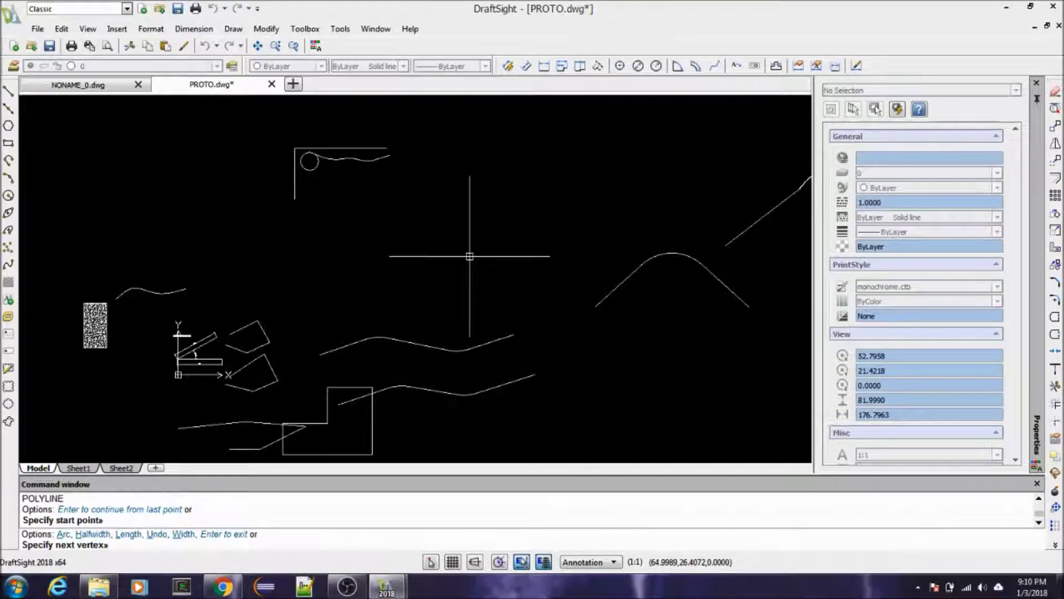
pyautogui.click(470, 257)
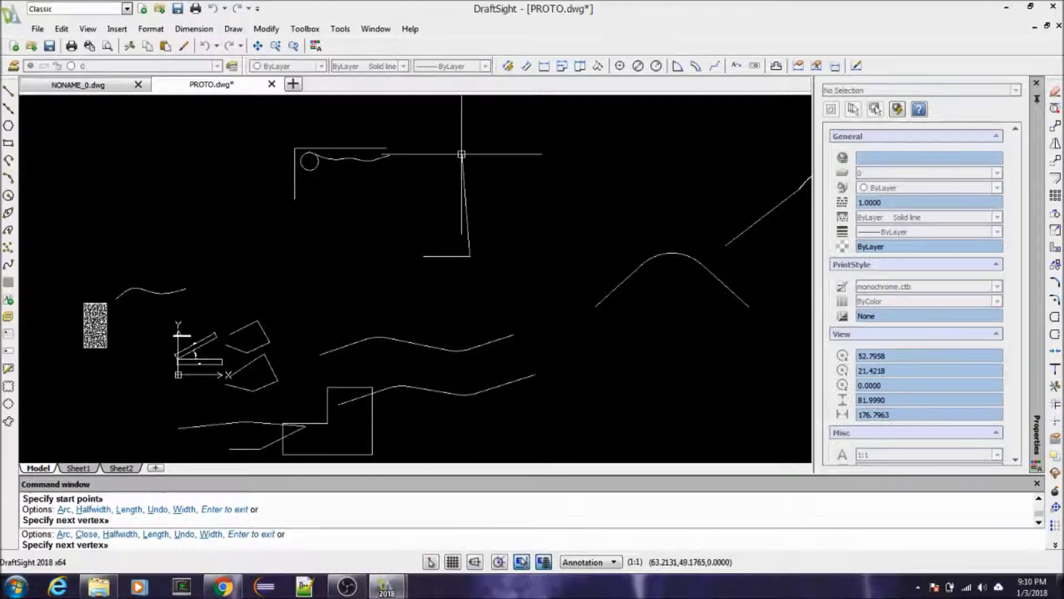
pyautogui.click(475, 562)
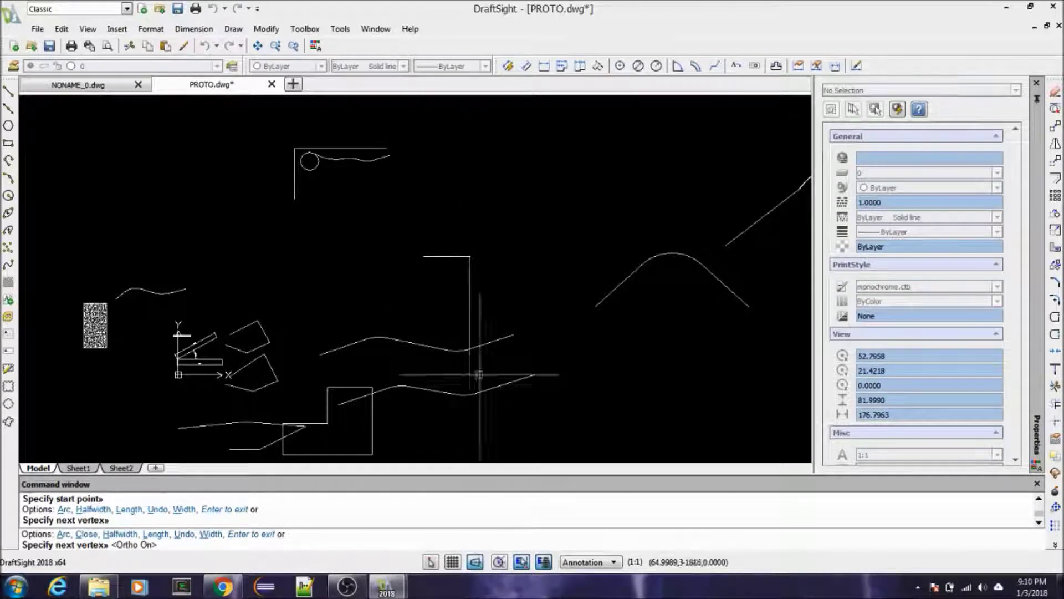
pyautogui.click(472, 156)
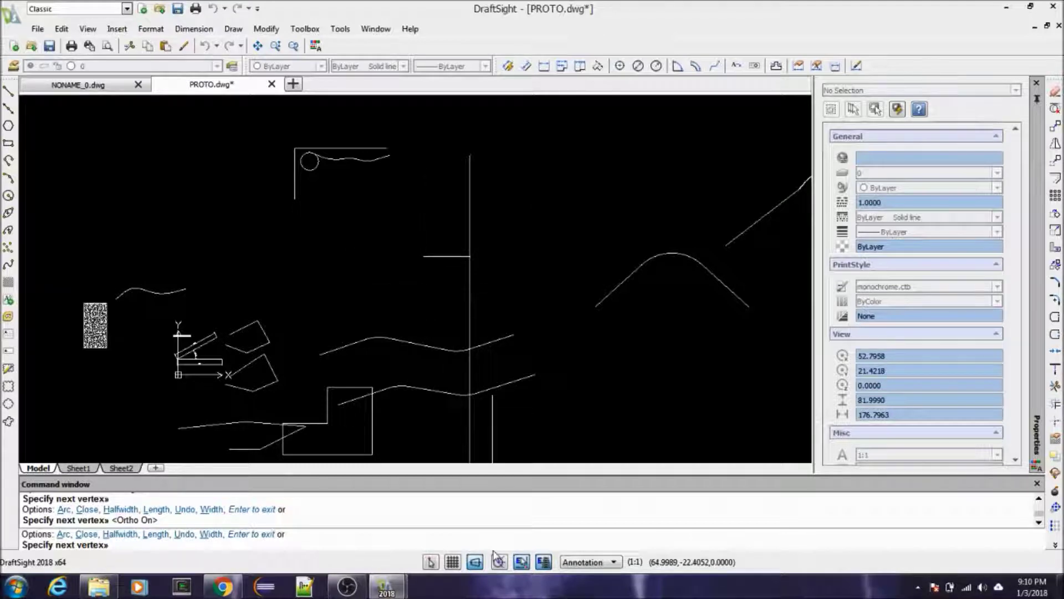
pyautogui.click(423, 256)
pyautogui.press('Return')
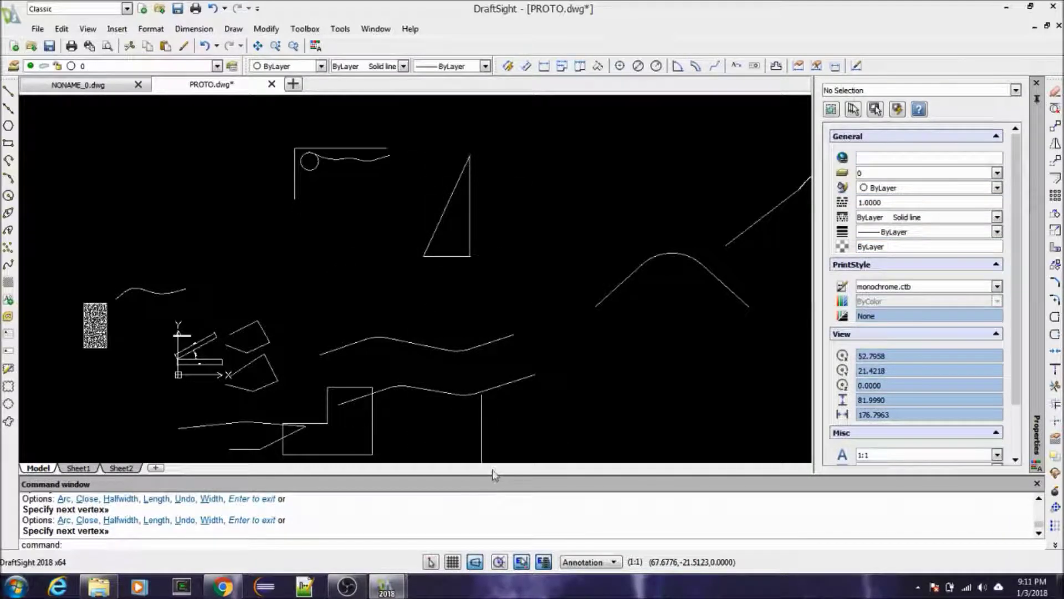
pyautogui.click(474, 562)
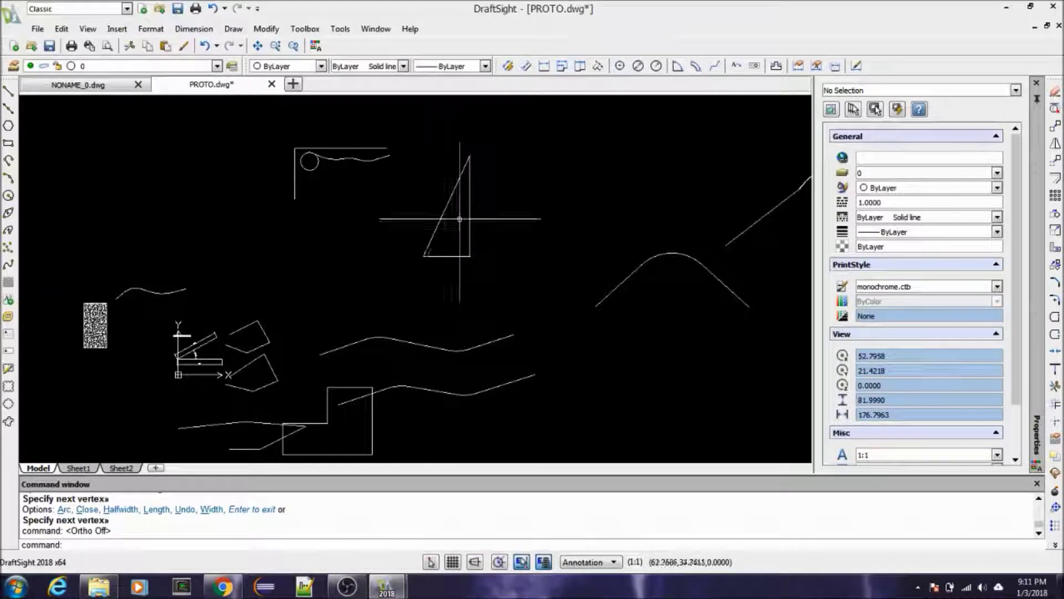
pyautogui.scroll(2, 456, 213)
pyautogui.scroll(-2, 456, 212)
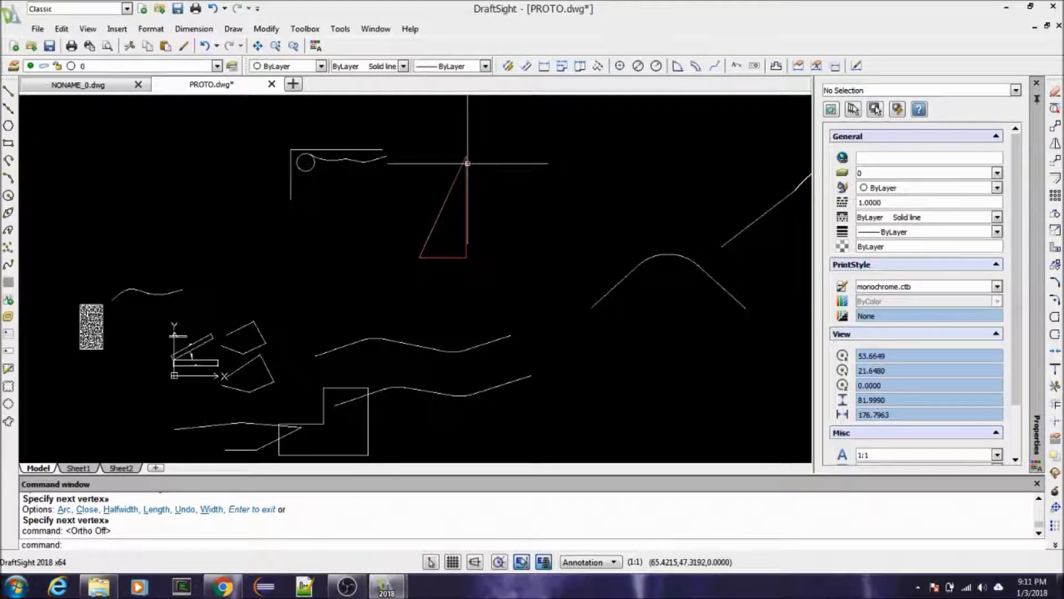
pyautogui.click(494, 181)
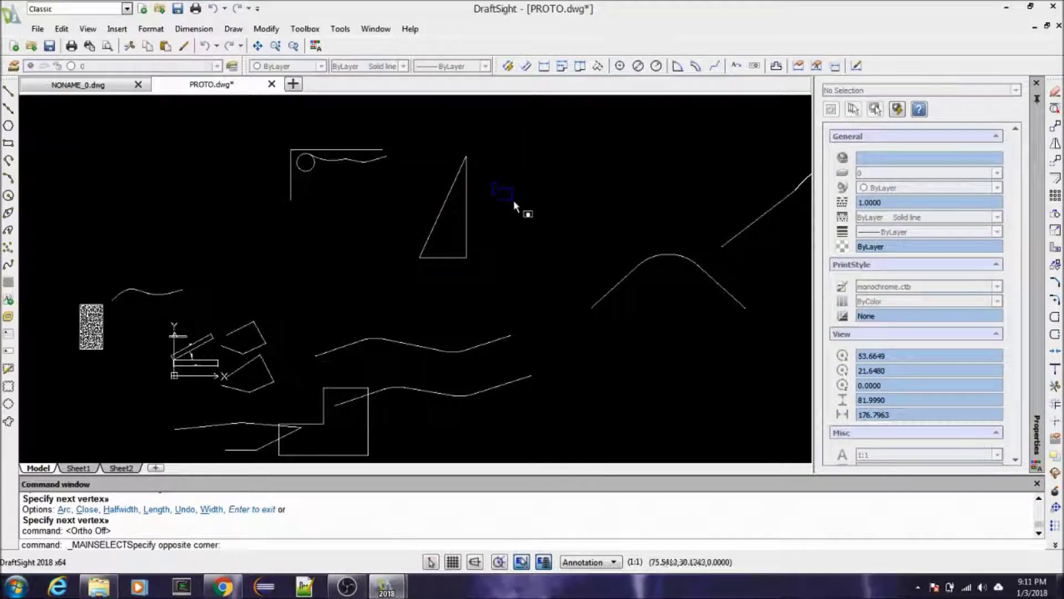
pyautogui.press('Escape')
pyautogui.press('Escape')
pyautogui.press('Escape')
pyautogui.press('Escape')
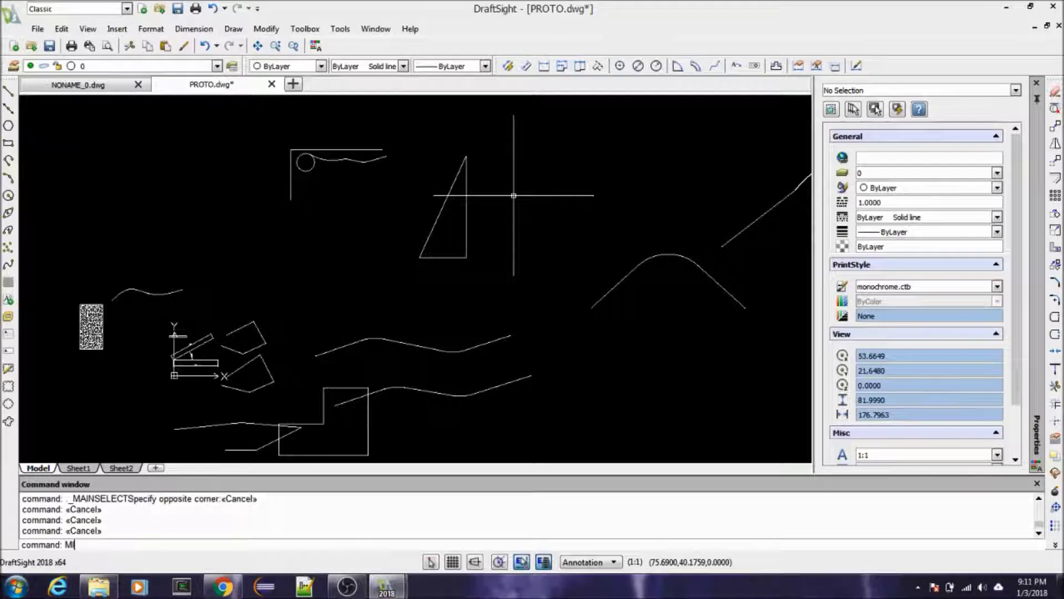
pyautogui.write('MI')
pyautogui.press('Return')
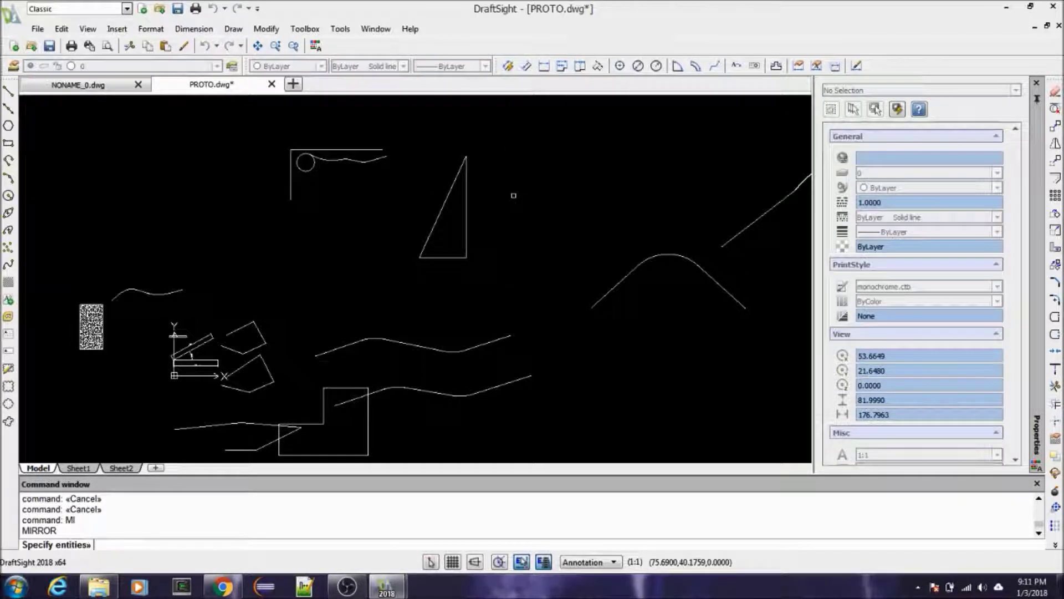
pyautogui.press('Escape')
pyautogui.press('Escape')
pyautogui.press('Escape')
pyautogui.write('M')
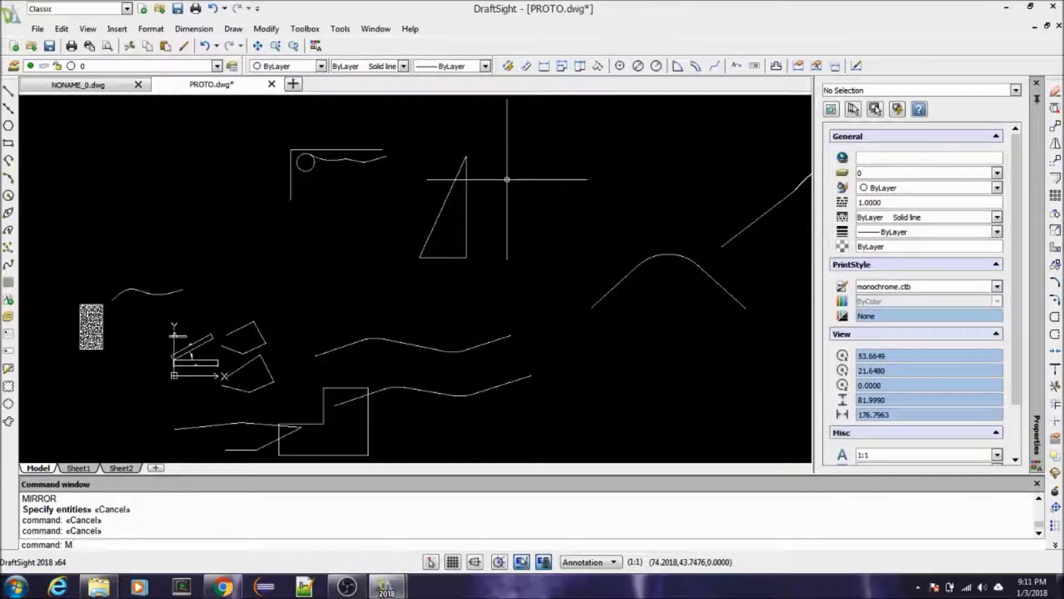
pyautogui.write('I')
pyautogui.press('Return')
pyautogui.click(486, 137)
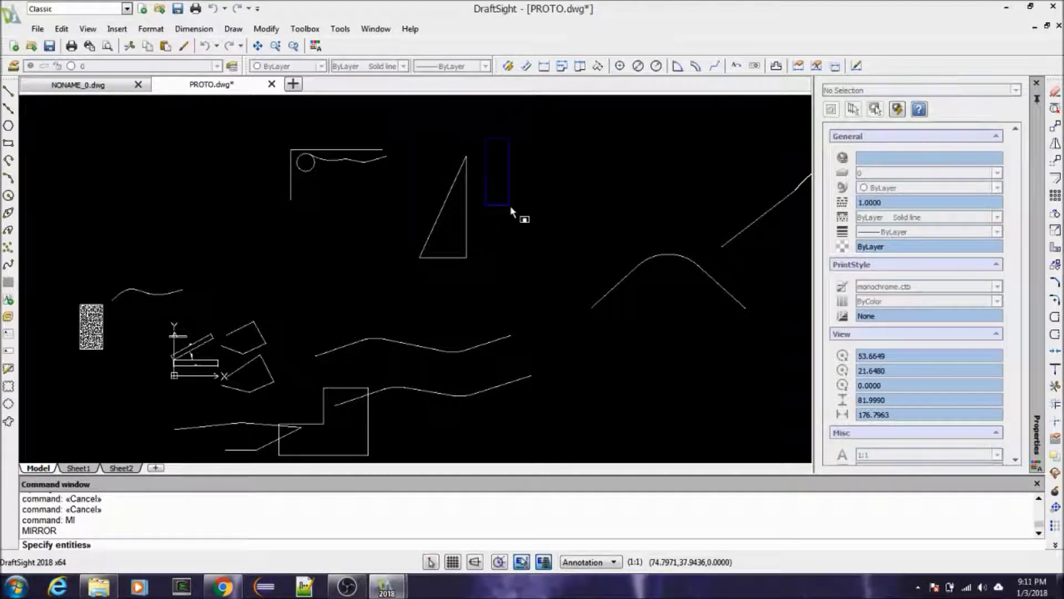
pyautogui.press('Escape')
pyautogui.press('Escape')
pyautogui.press('Escape')
# Select the triangle polyline by enclosing it completely in a selection window.
pyautogui.scroll(2, 480, 167)
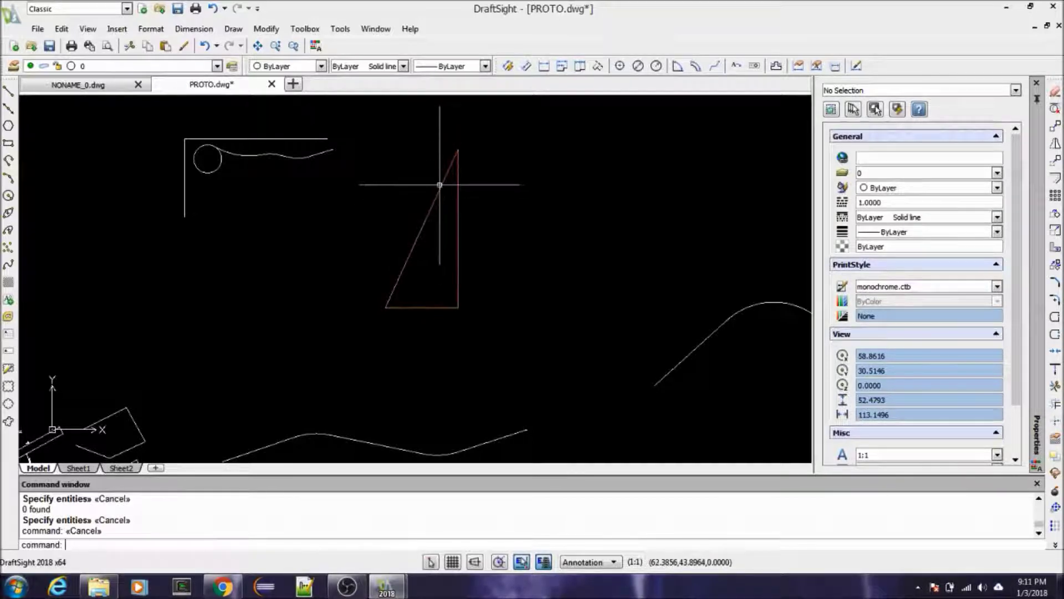
pyautogui.click(443, 262)
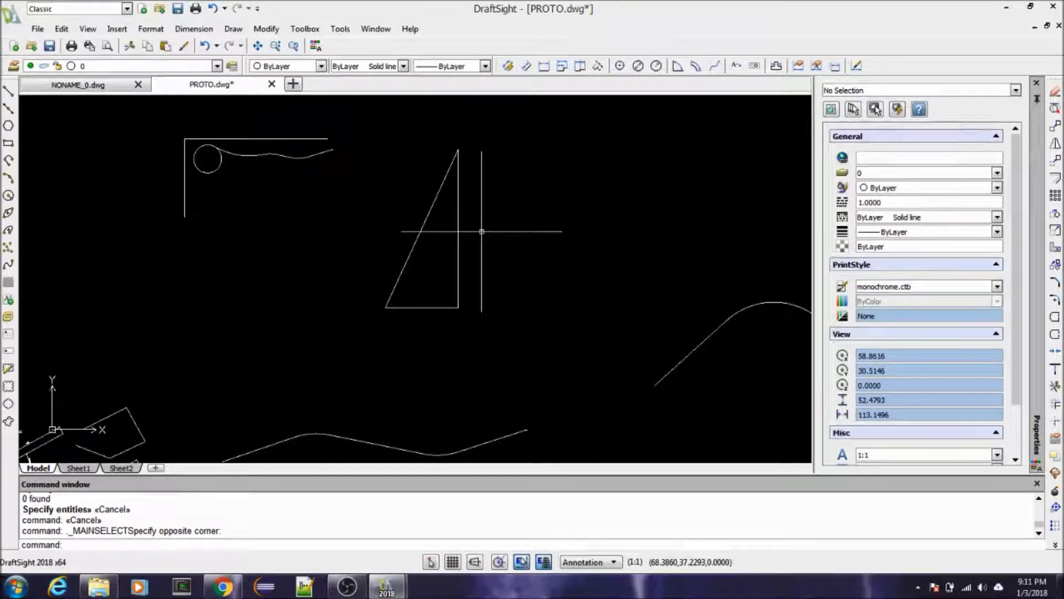
pyautogui.click(366, 327)
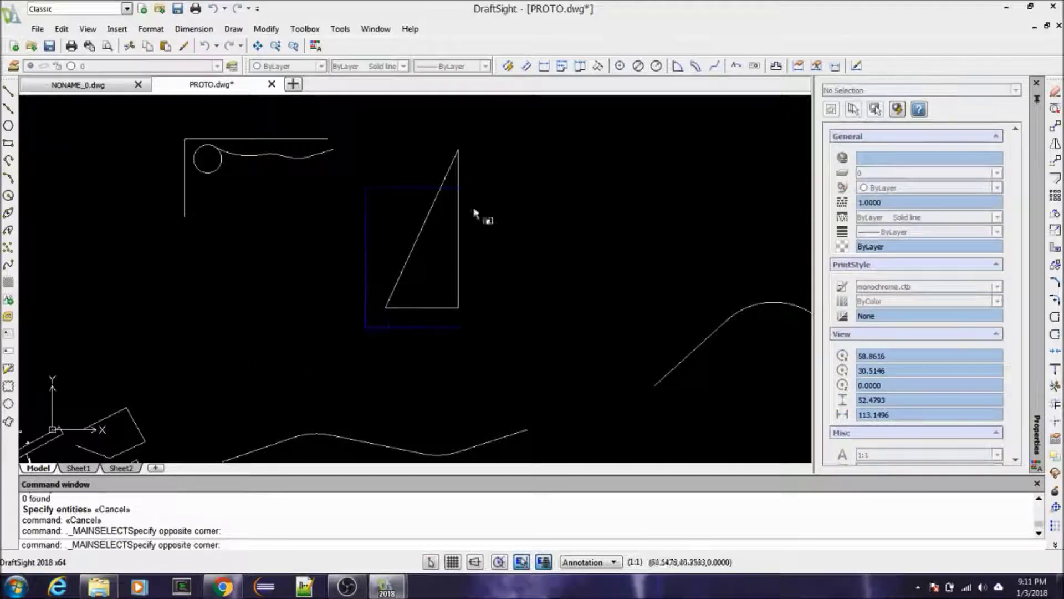
pyautogui.click(527, 137)
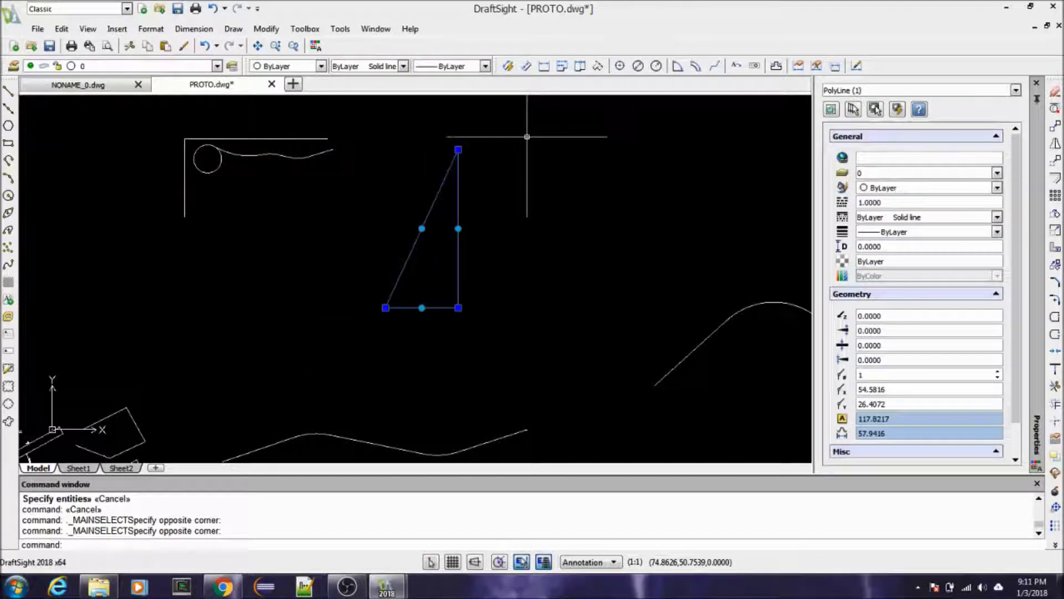
# Select the triangle polyline several times with crossing selections over its vertical side, clearing the selection after each one.
pyautogui.press('Escape')
pyautogui.press('Escape')
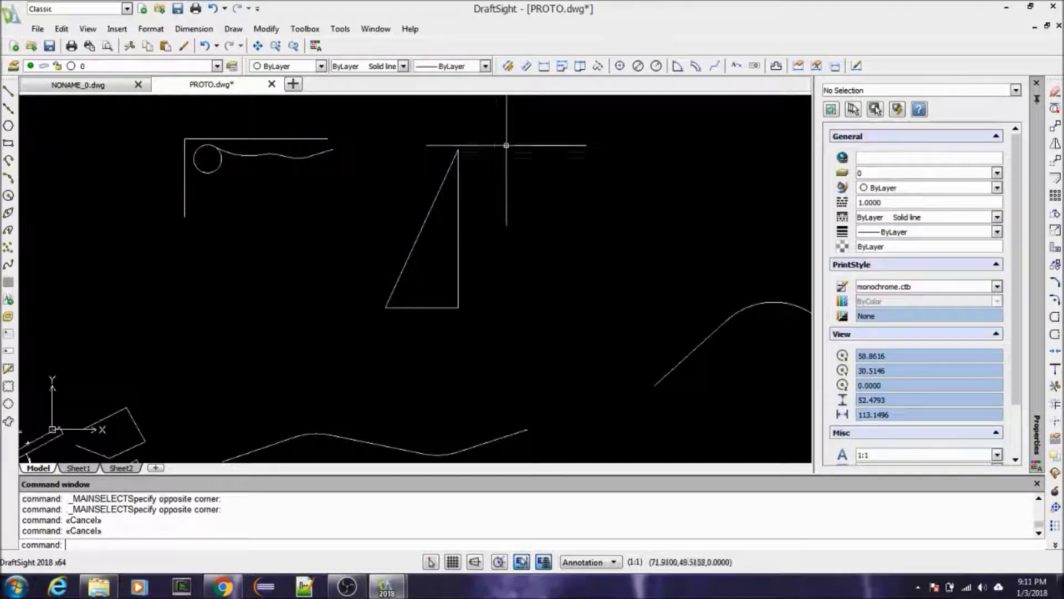
pyautogui.click(488, 194)
pyautogui.click(448, 244)
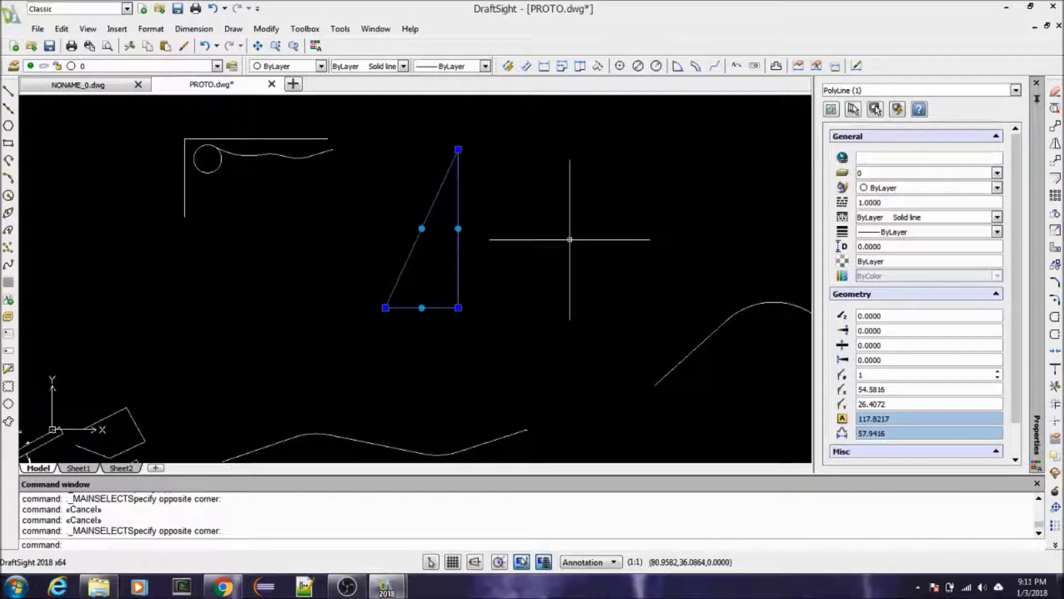
pyautogui.press('Escape')
pyautogui.press('Escape')
pyautogui.click(509, 214)
pyautogui.click(458, 265)
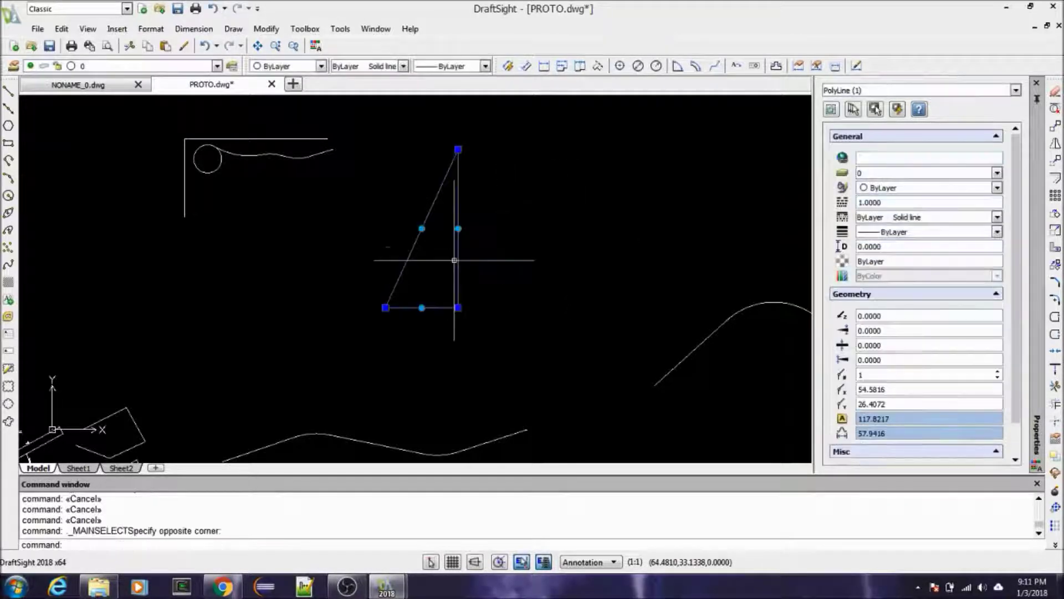
pyautogui.press('Escape')
pyautogui.click(507, 209)
pyautogui.click(433, 275)
pyautogui.press('Escape')
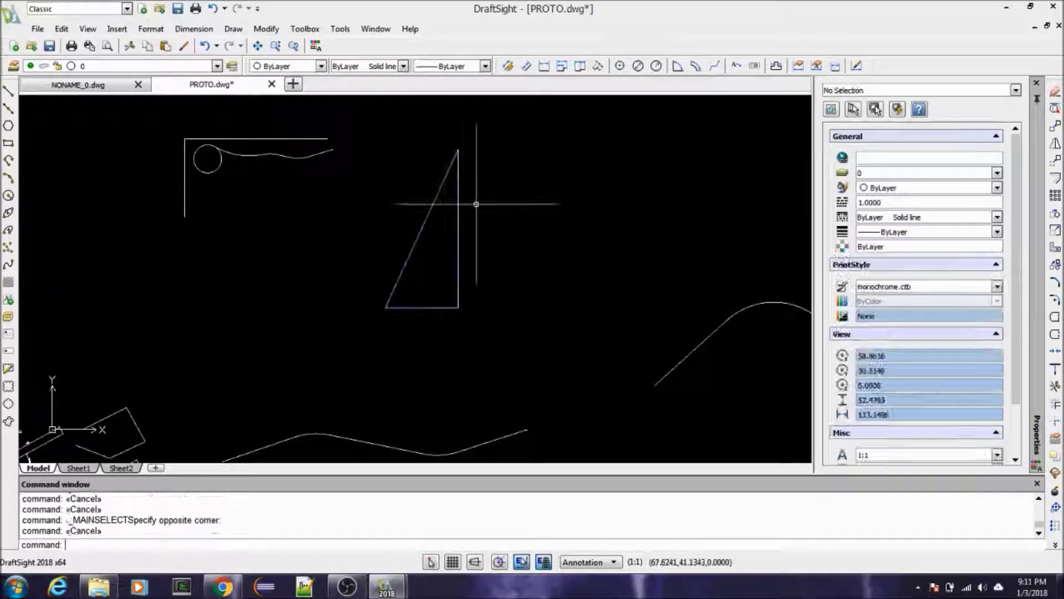
pyautogui.click(459, 217)
pyautogui.press('Escape')
pyautogui.click(500, 182)
pyautogui.click(447, 239)
pyautogui.press('Escape')
pyautogui.click(501, 182)
pyautogui.click(453, 238)
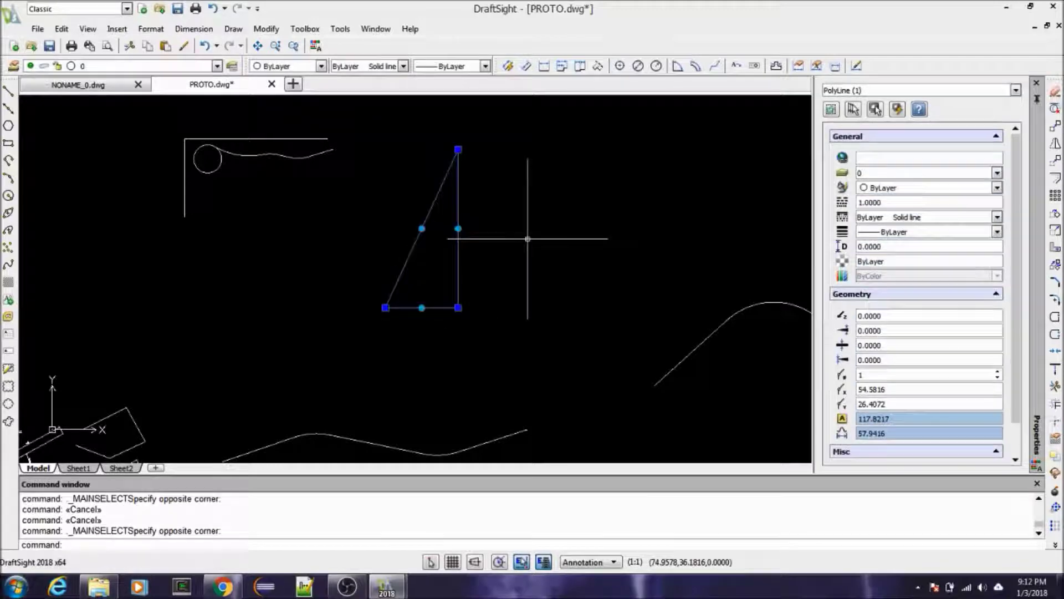
pyautogui.press('Escape')
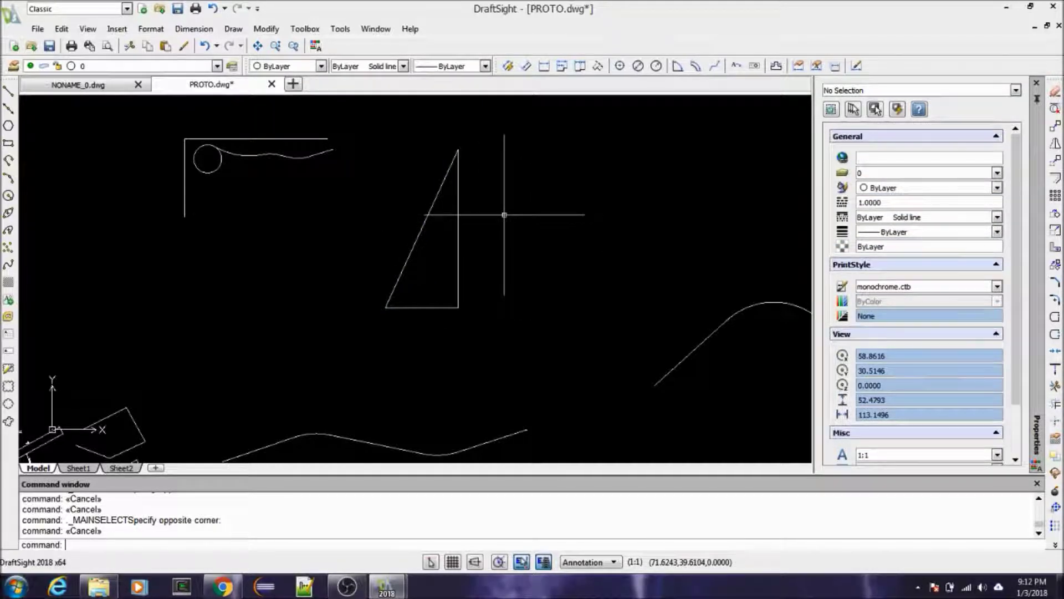
# Mirror the triangle polyline about its vertical side, from the lower corner to the apex, deleting the source entity.
pyautogui.write('MI')
pyautogui.press('Return')
pyautogui.click(477, 131)
pyautogui.click(358, 364)
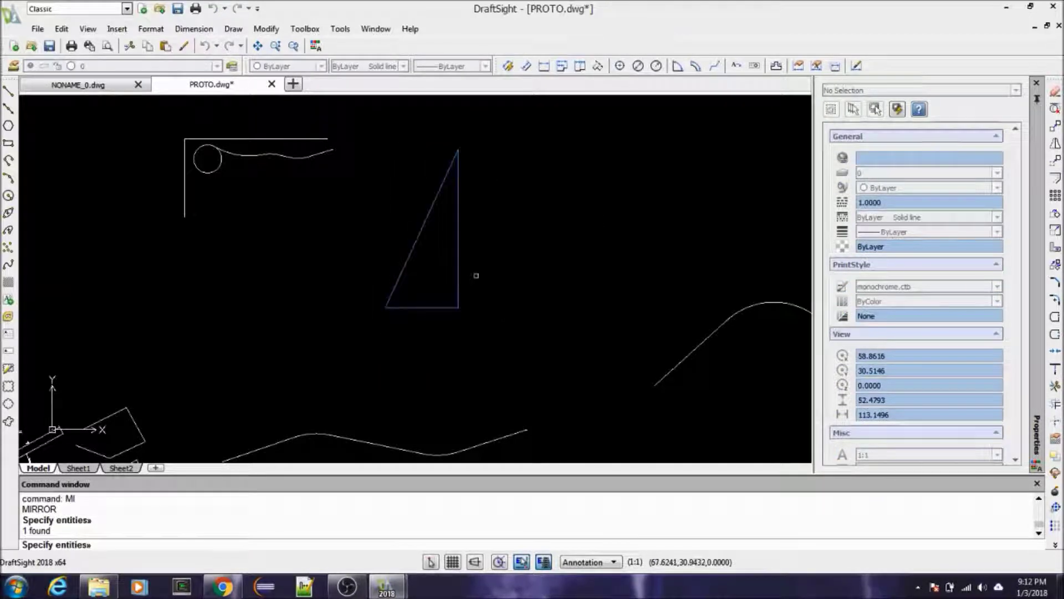
pyautogui.press('Return')
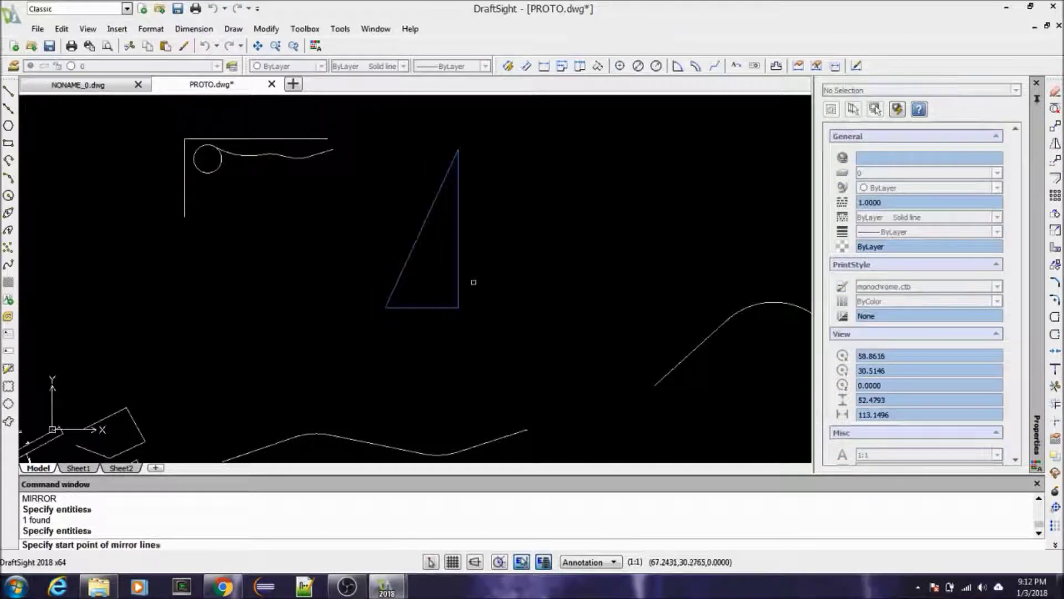
pyautogui.click(458, 307)
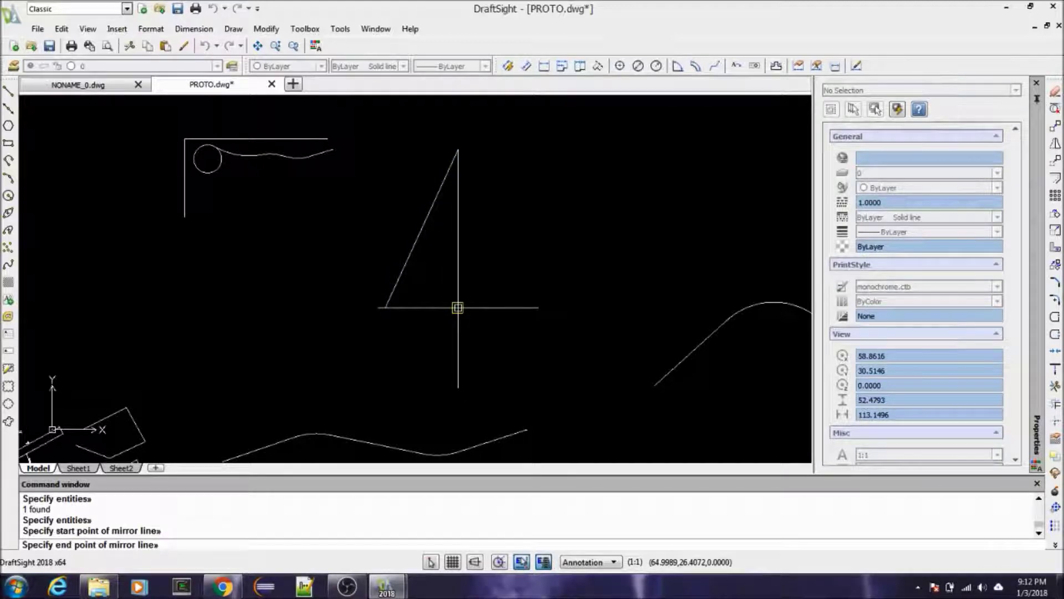
pyautogui.click(458, 151)
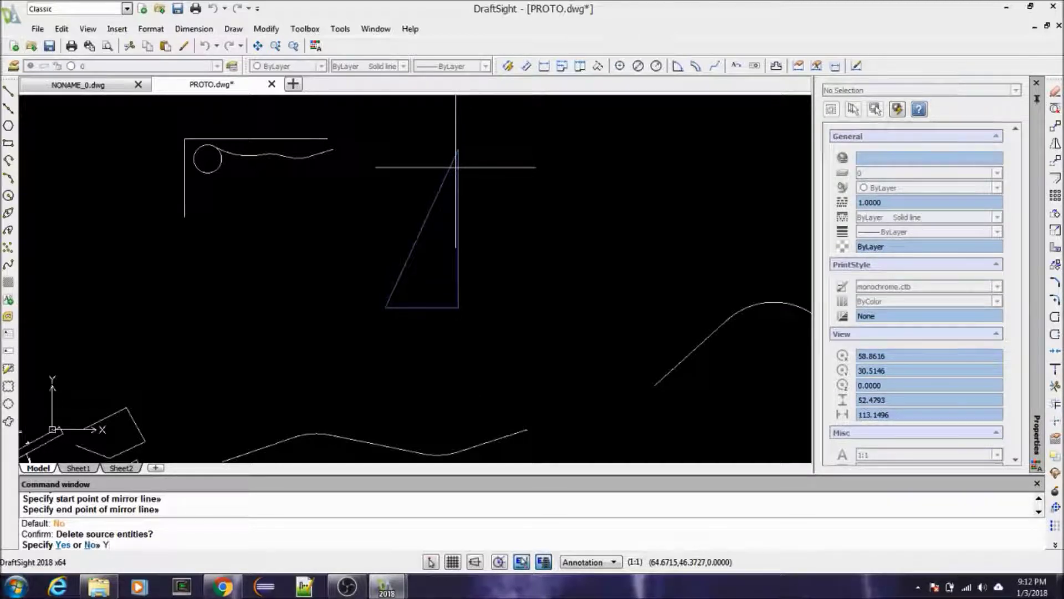
pyautogui.press('Return')
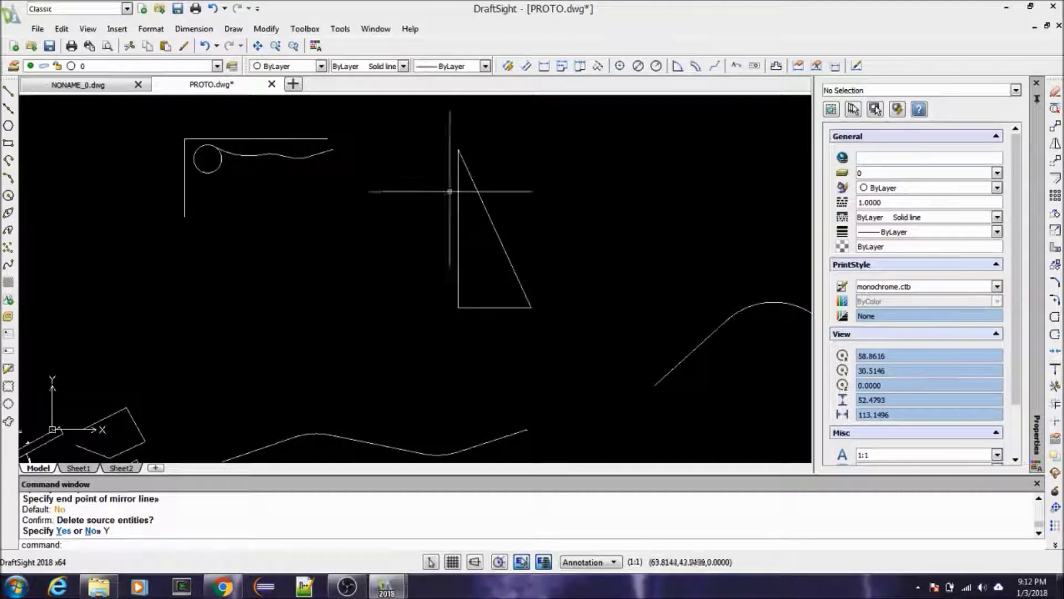
# Inspect the mirrored triangle among the surrounding geometry, selecting it with a crossing selection and clearing the selection.
pyautogui.scroll(-2, 475, 226)
pyautogui.scroll(3, 484, 222)
pyautogui.scroll(-2, 447, 214)
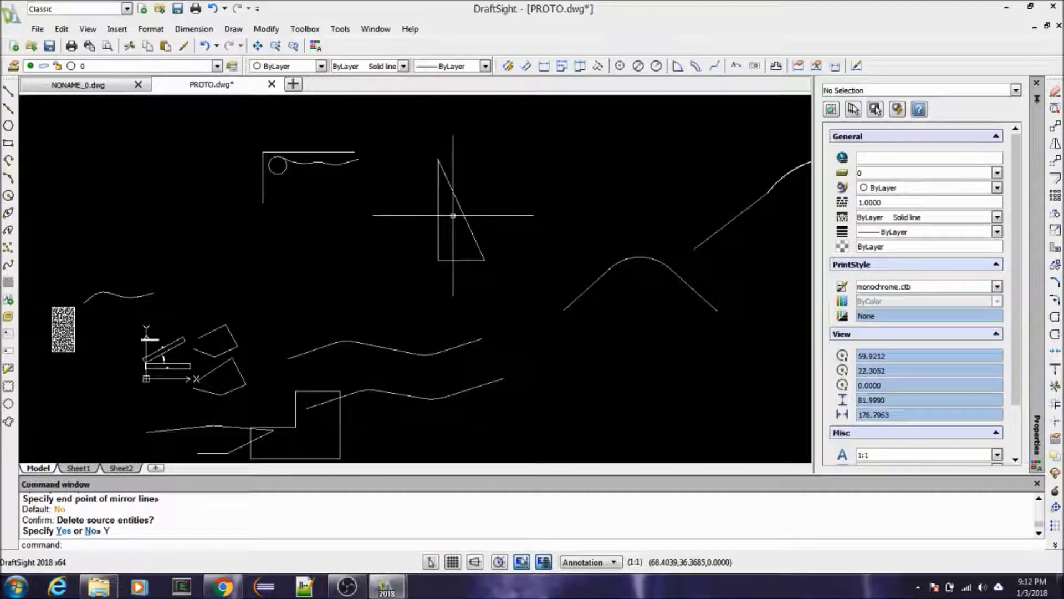
pyautogui.scroll(2, 447, 214)
pyautogui.scroll(-2, 433, 211)
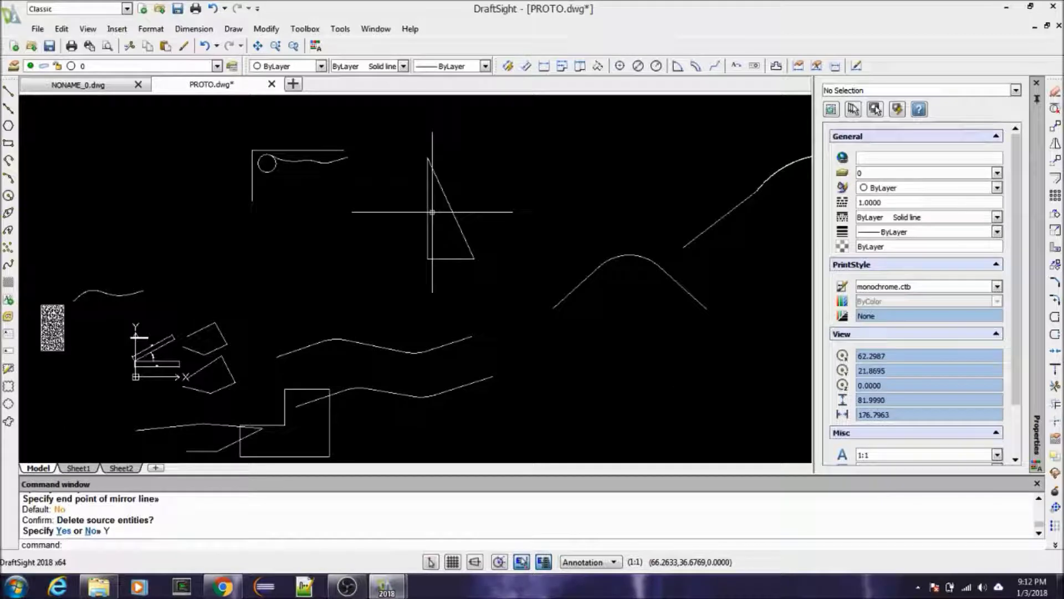
pyautogui.click(462, 187)
pyautogui.click(415, 240)
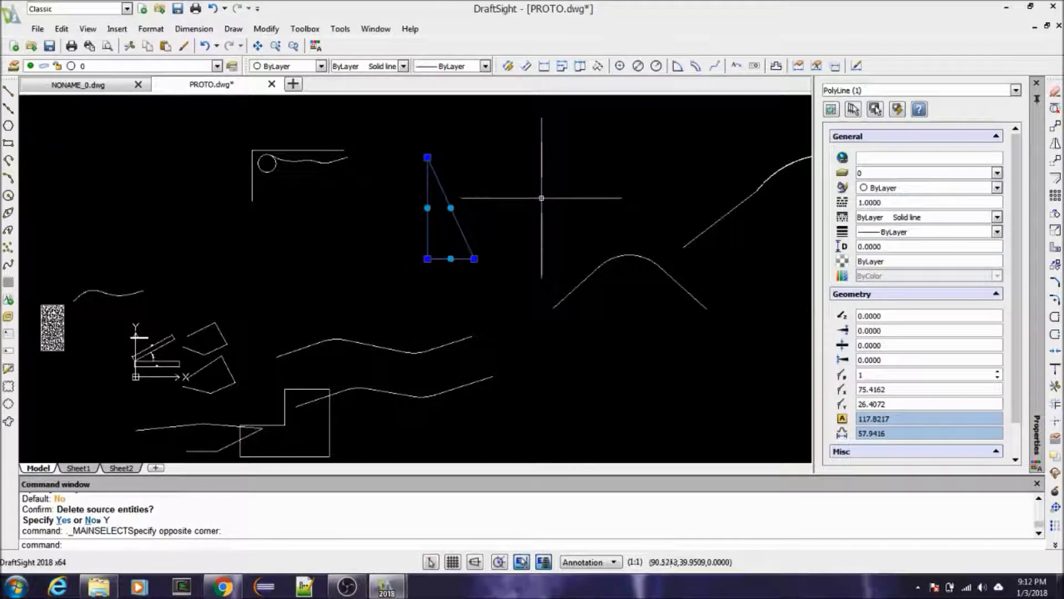
pyautogui.press('Escape')
pyautogui.press('Escape')
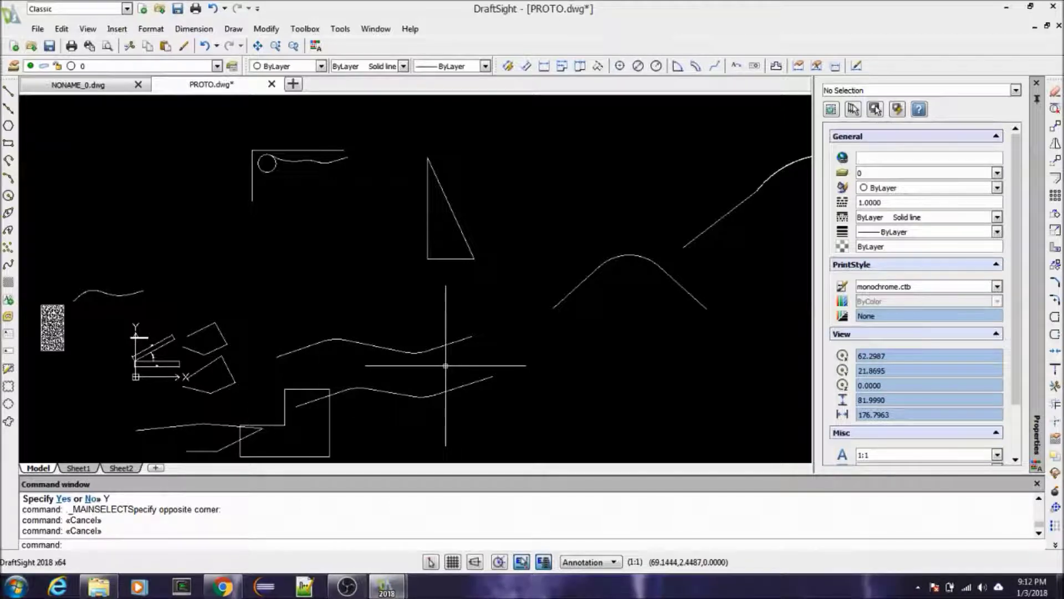
pyautogui.press('Return')
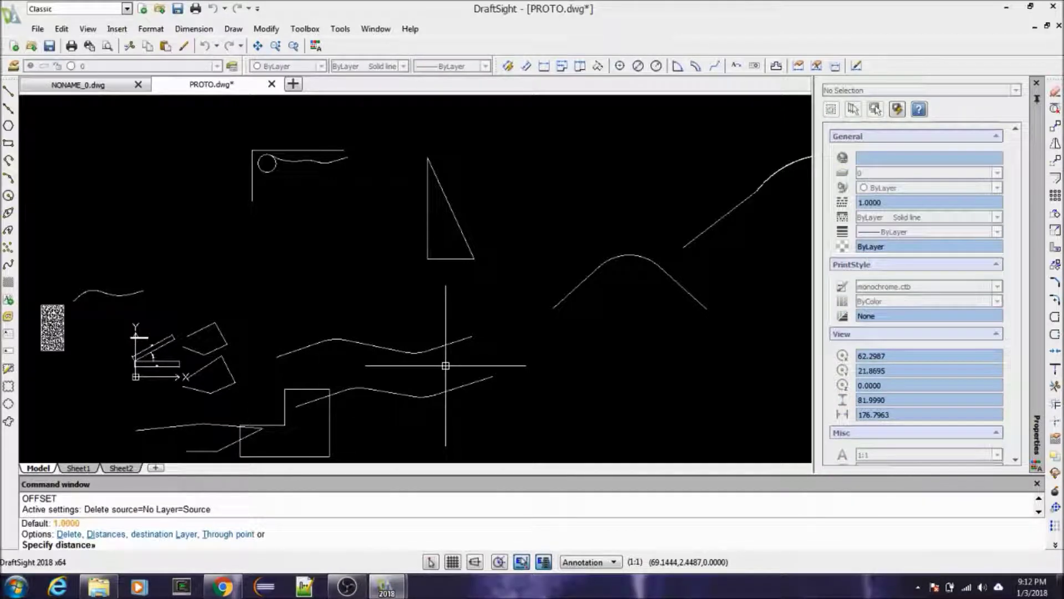
pyautogui.press('Escape')
pyautogui.press('Escape')
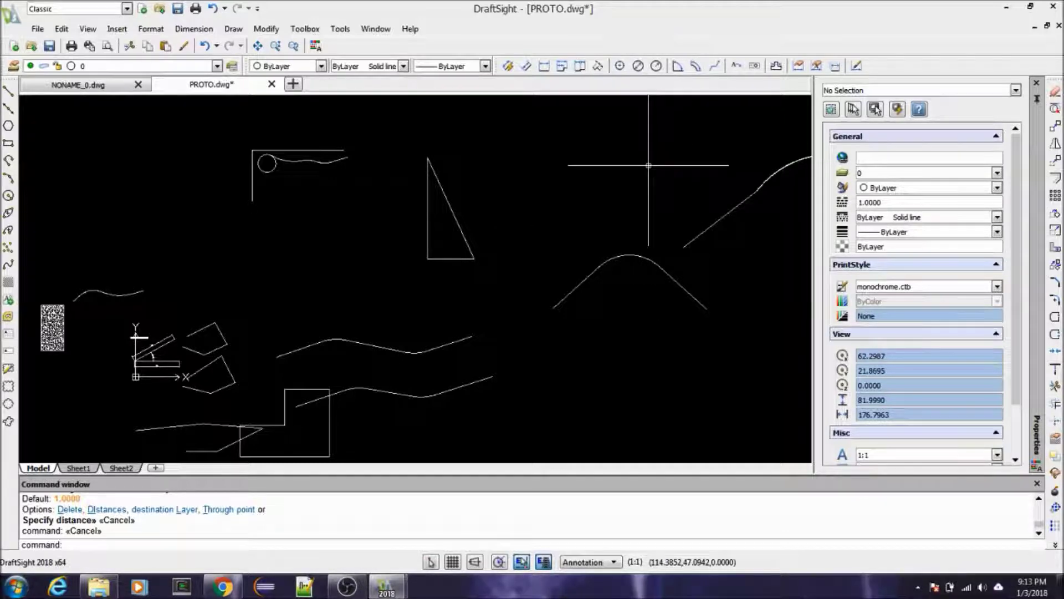
pyautogui.press('Escape')
pyautogui.press('Escape')
pyautogui.press('Escape')
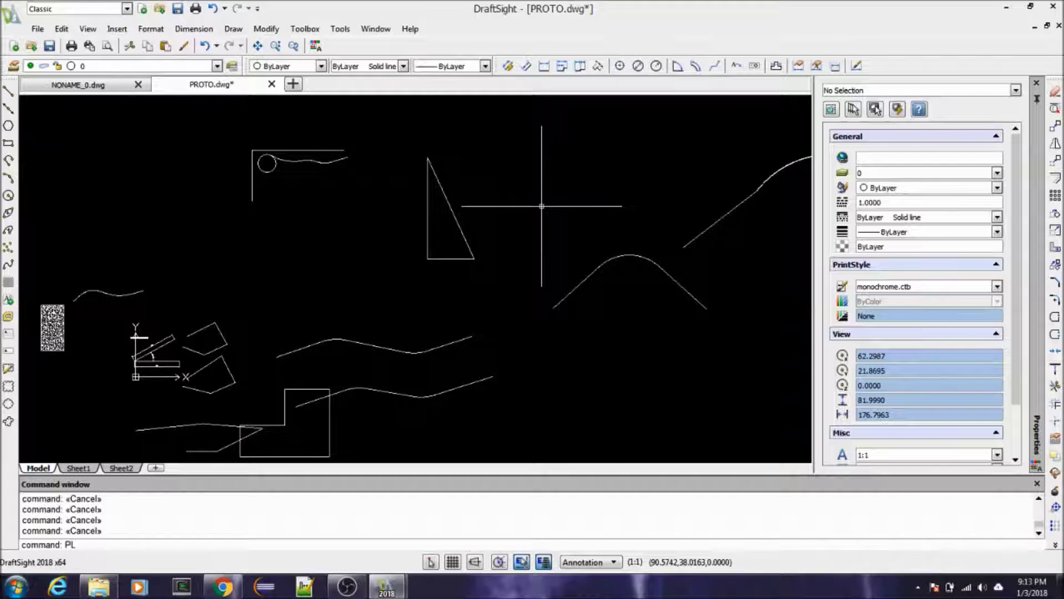
# Draw a single-segment polyline about 32.3 long, rising diagonally across the mirrored triangle.
pyautogui.press('Return')
pyautogui.press('Return')
pyautogui.press('Escape')
pyautogui.press('Escape')
pyautogui.press('Escape')
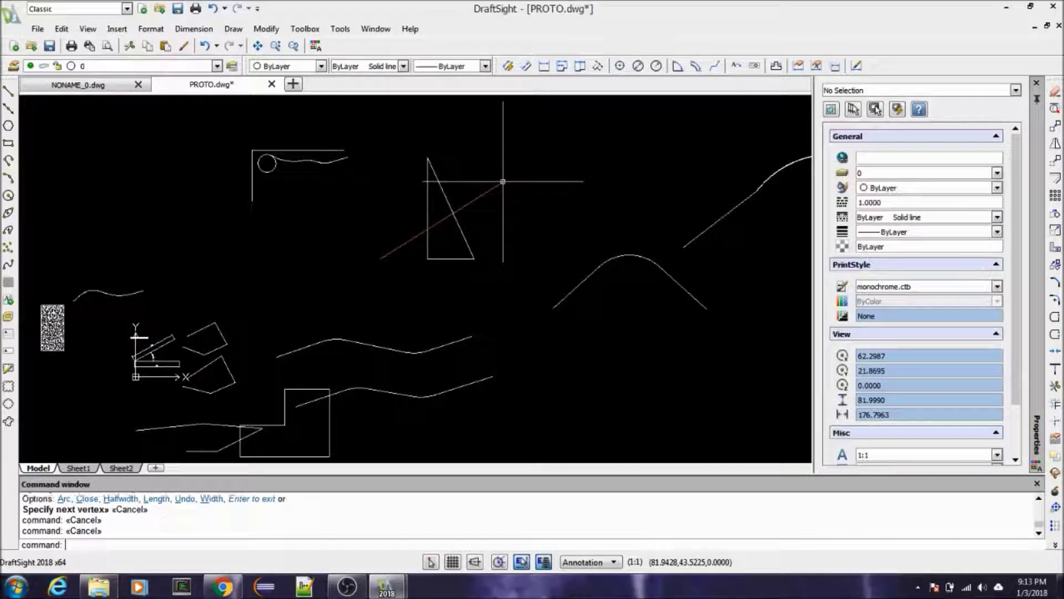
# Stretch the upper endpoint of the diagonal polyline so the segment slopes down below the triangle and the arched curve.
pyautogui.click(496, 186)
pyautogui.click(502, 182)
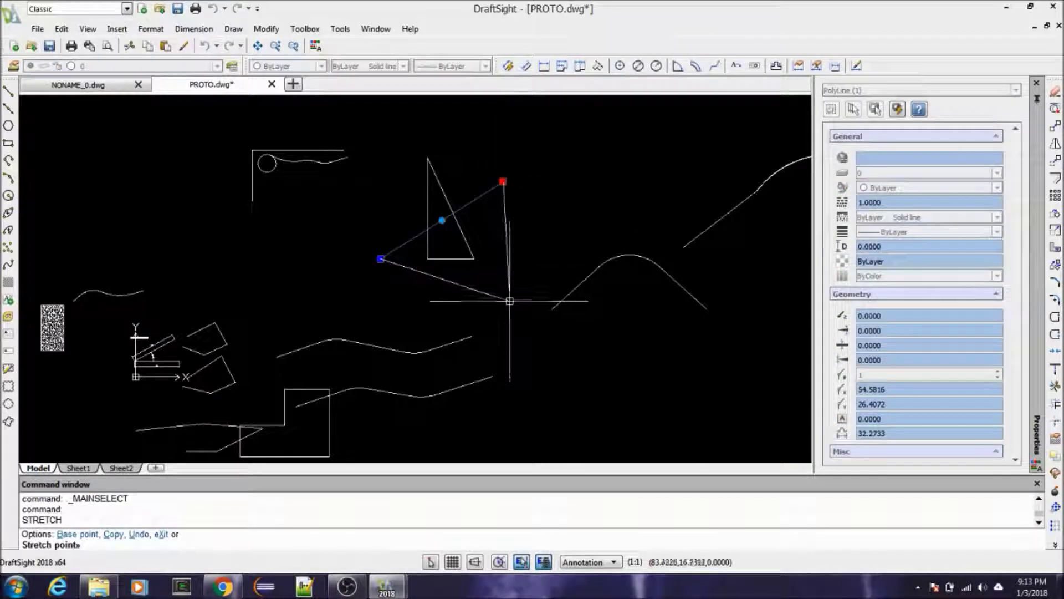
pyautogui.click(512, 308)
pyautogui.click(513, 308)
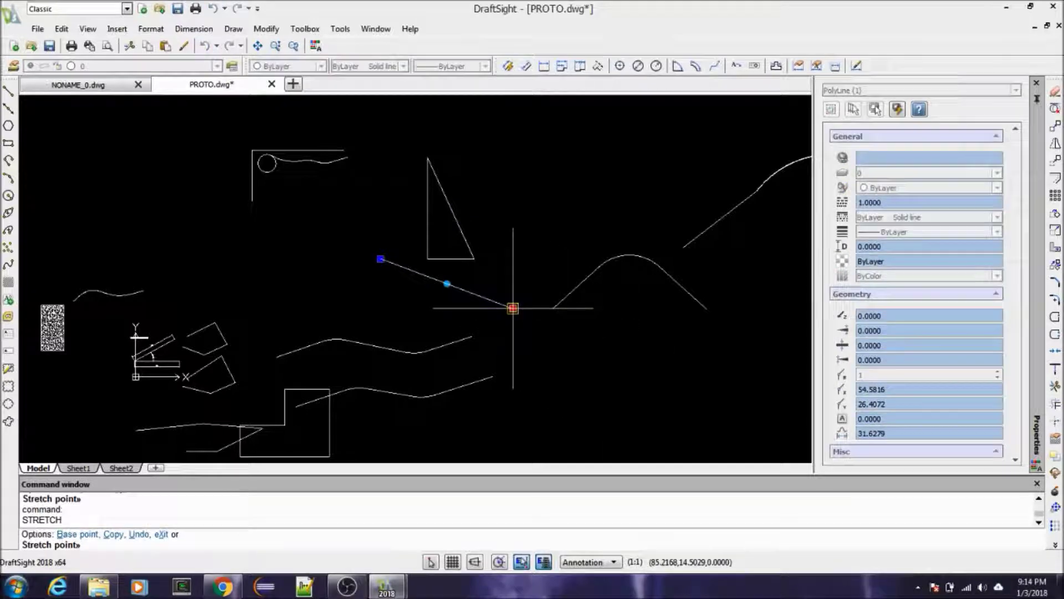
pyautogui.click(667, 371)
pyautogui.press('Escape')
pyautogui.press('Escape')
# Draw a steep single-segment polyline from below the long sloping line to above it, crossing it between the triangle and arched curve.
pyautogui.write('PL')
pyautogui.press('Return')
pyautogui.click(525, 356)
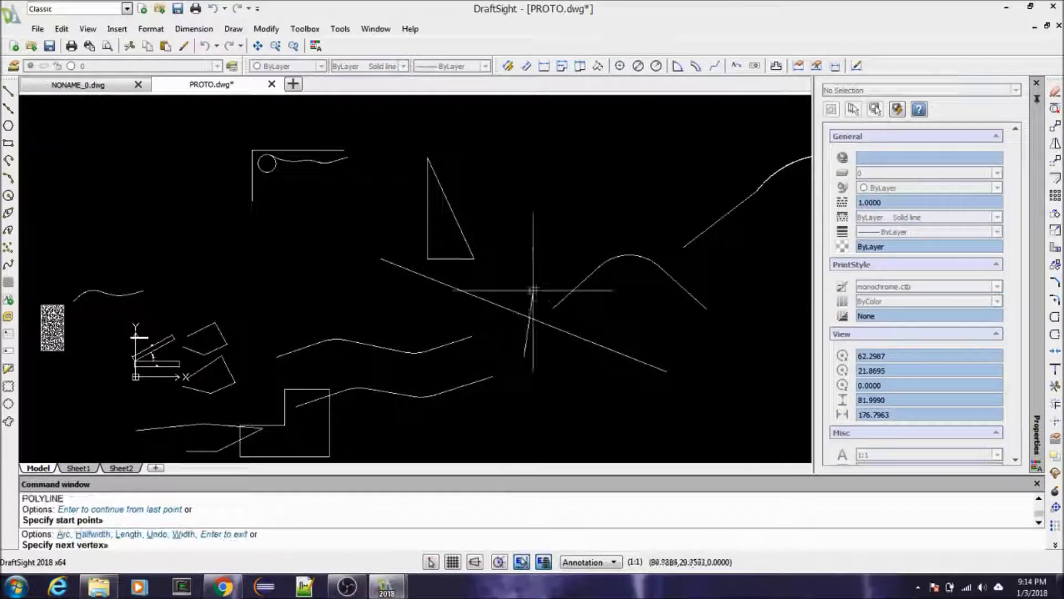
pyautogui.click(544, 198)
pyautogui.press('Escape')
# Trim away the part of the steep line above the long sloping line, using the sloping line as the cutting edge.
pyautogui.scroll(4, 547, 337)
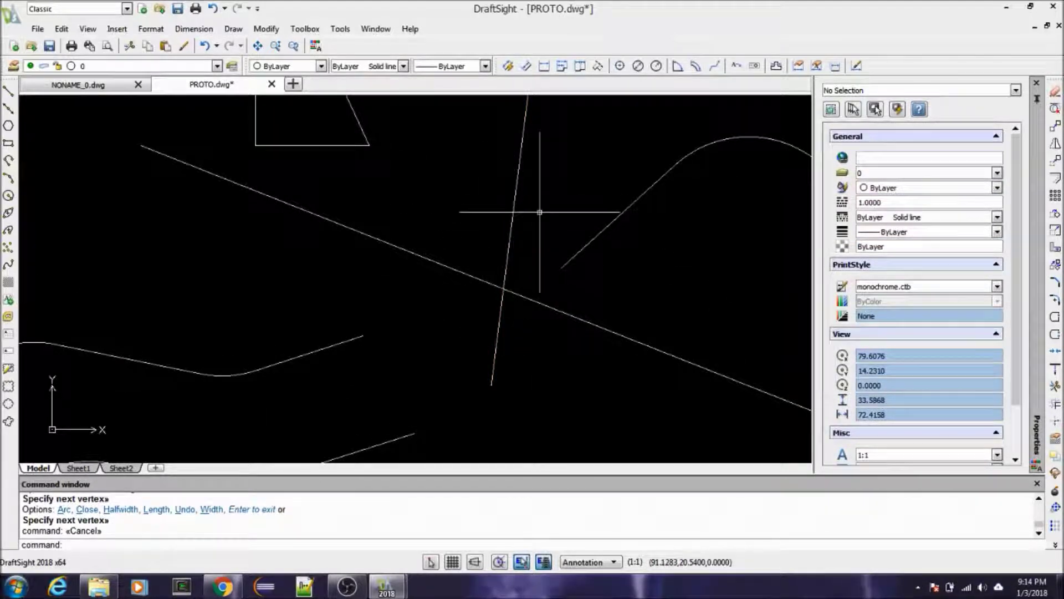
pyautogui.scroll(-3, 497, 281)
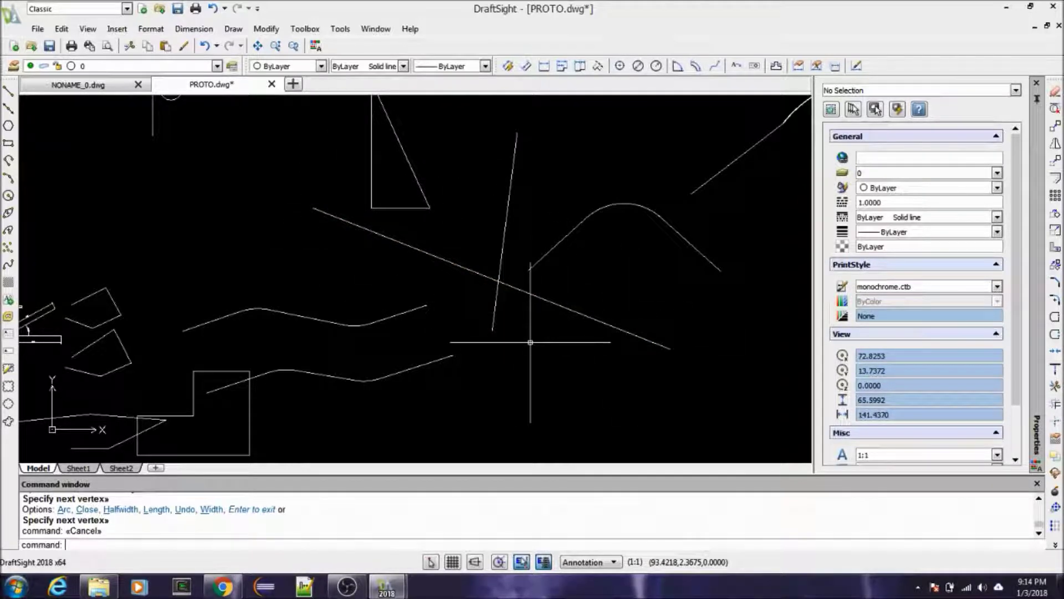
pyautogui.press('Escape')
pyautogui.press('Escape')
pyautogui.write('TR')
pyautogui.press('Return')
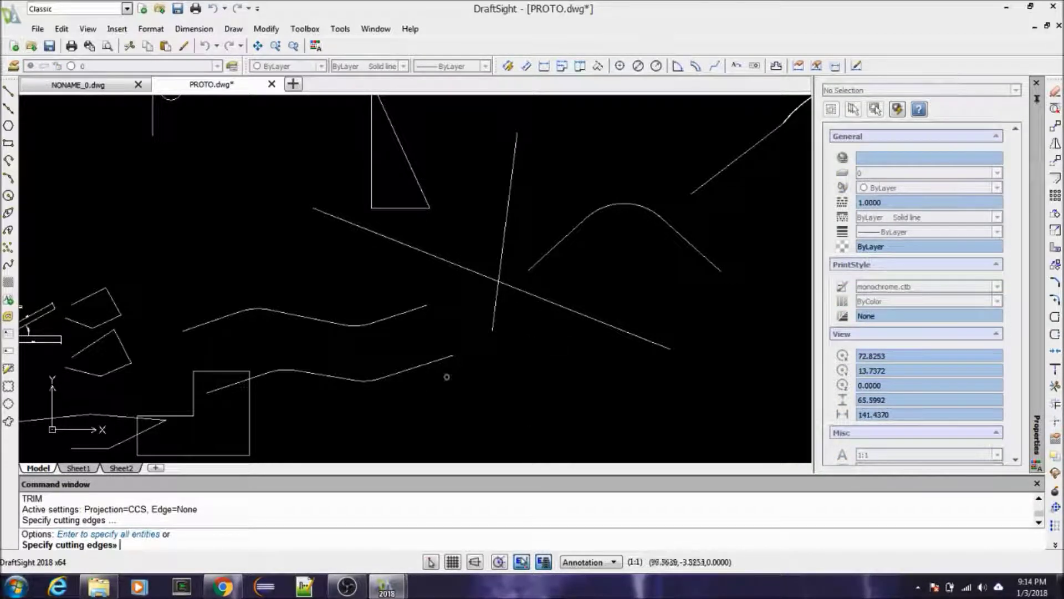
pyautogui.click(550, 299)
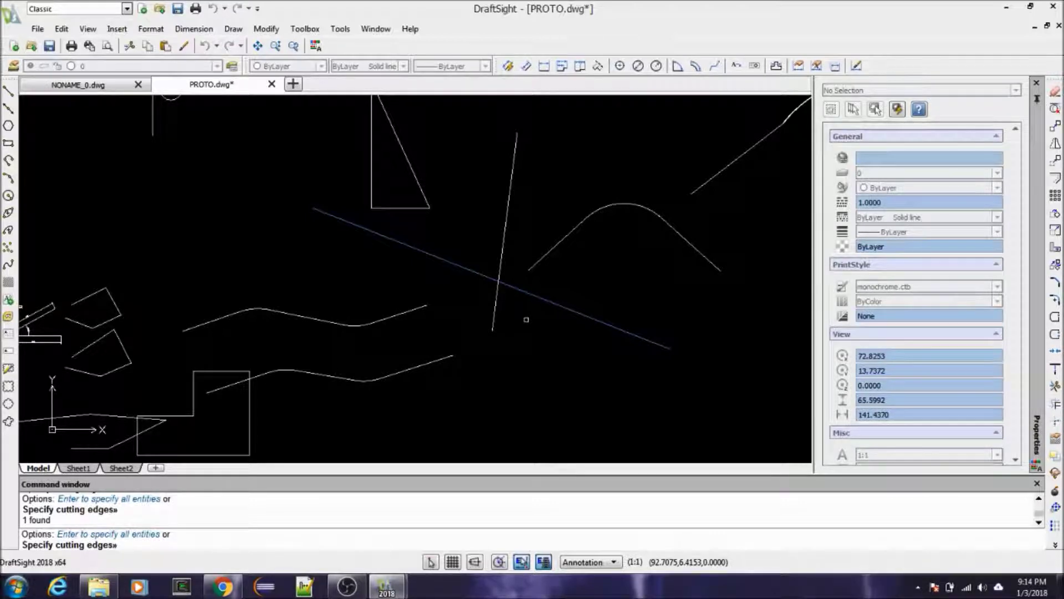
pyautogui.press('Return')
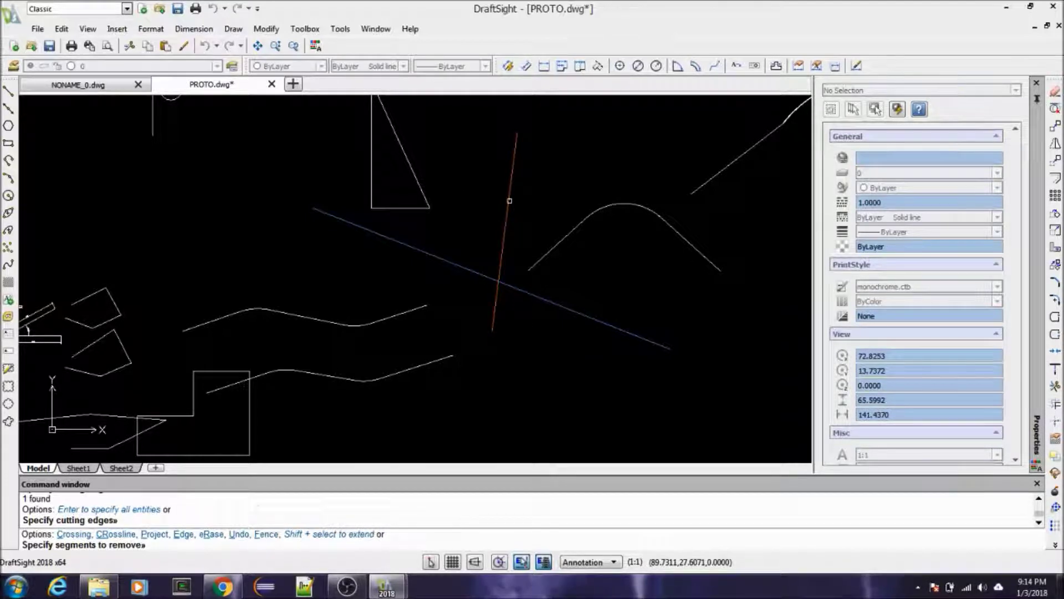
pyautogui.click(509, 201)
pyautogui.press('Return')
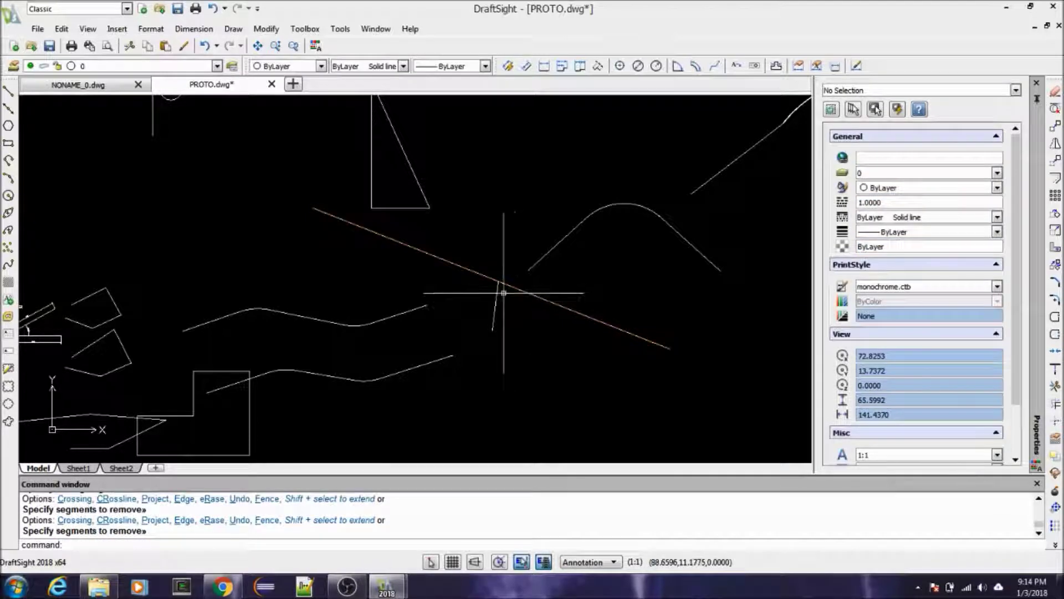
pyautogui.press('Escape')
pyautogui.press('Escape')
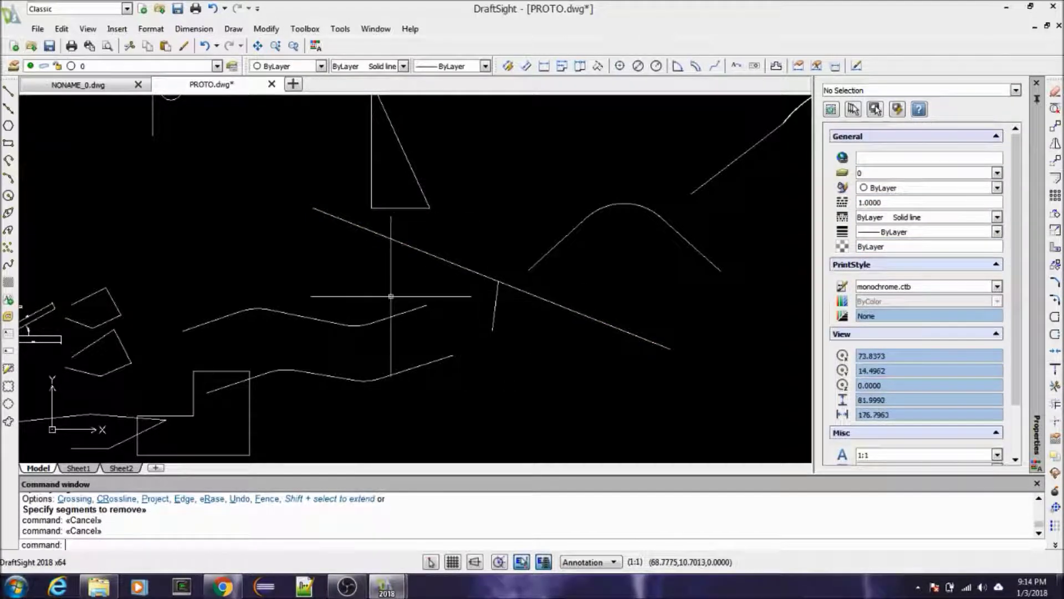
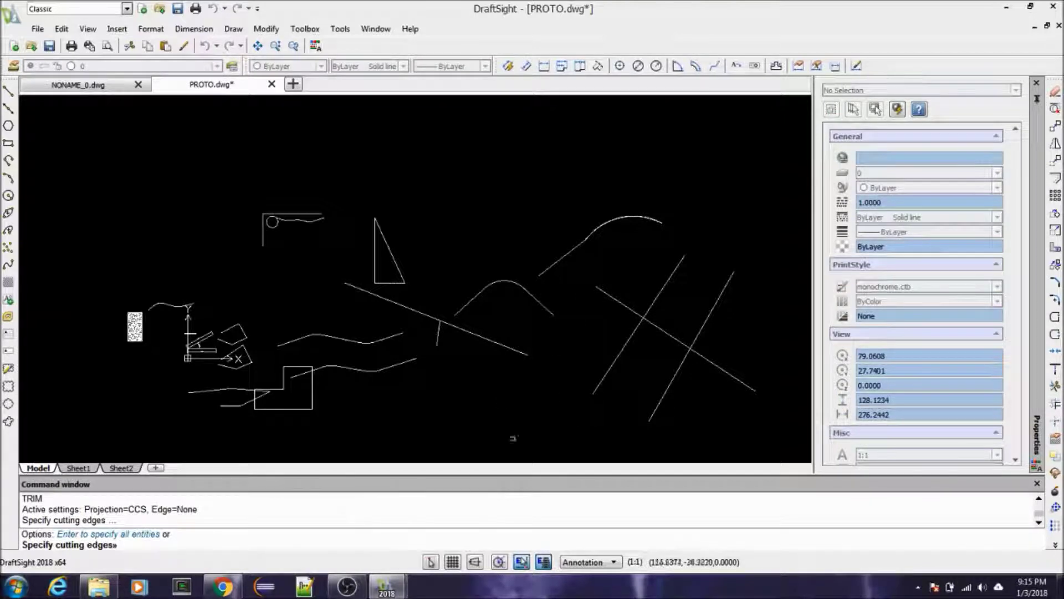
# Trim both outer ends of the line crossing the two steep, nearly parallel lines, using those two lines as cutting edges.
pyautogui.click(625, 345)
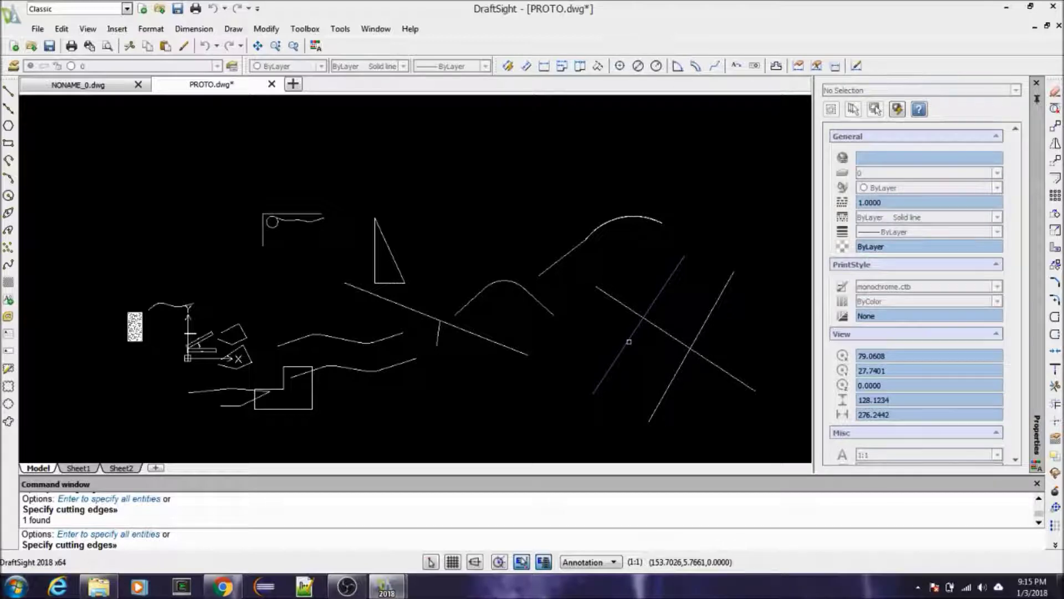
pyautogui.click(679, 367)
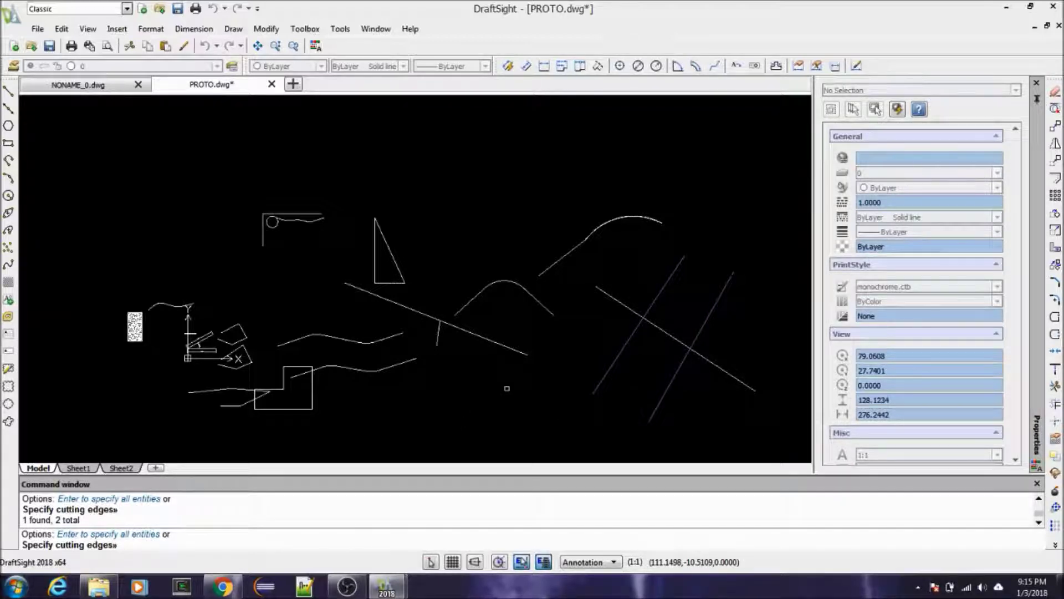
pyautogui.press('Return')
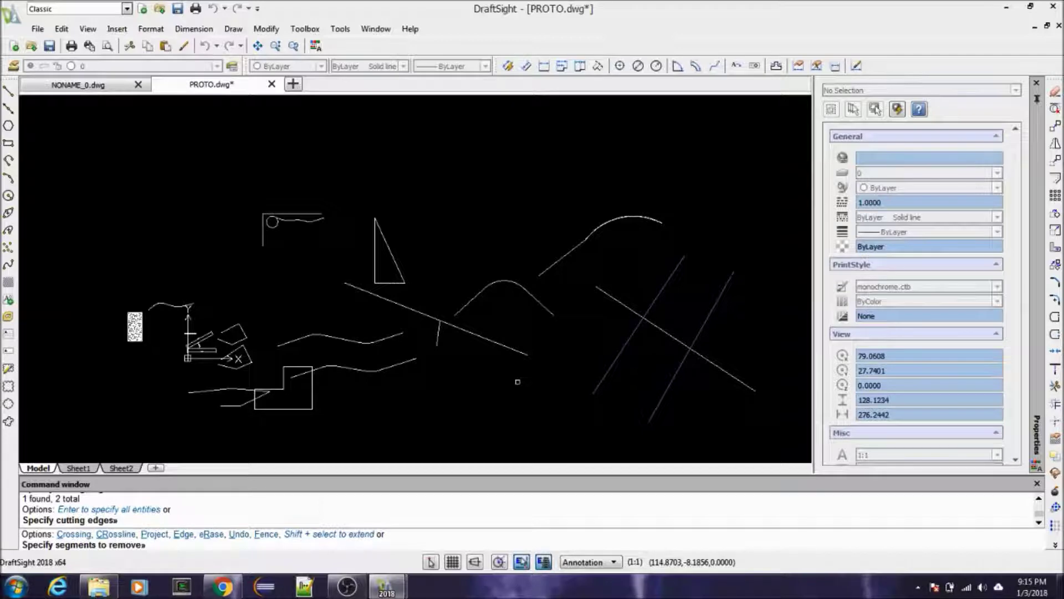
pyautogui.click(606, 293)
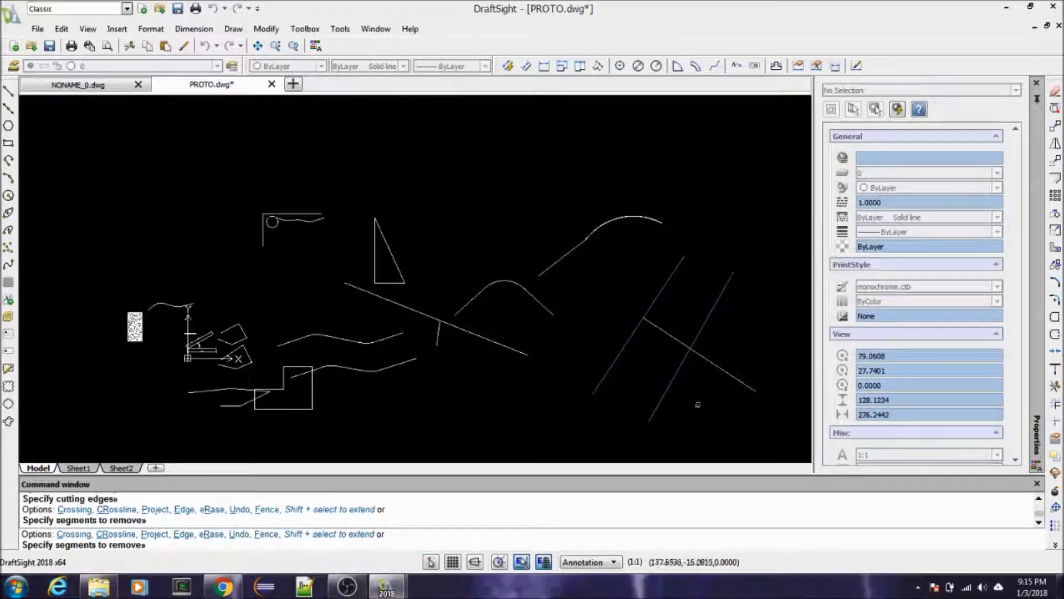
pyautogui.click(721, 368)
pyautogui.press('Return')
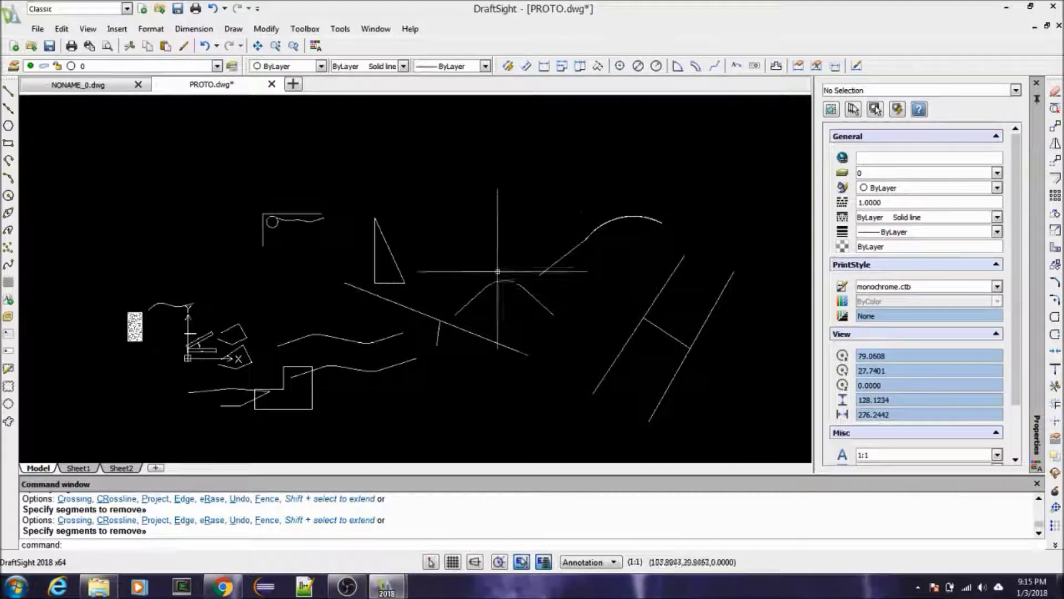
pyautogui.press('Escape')
pyautogui.press('Escape')
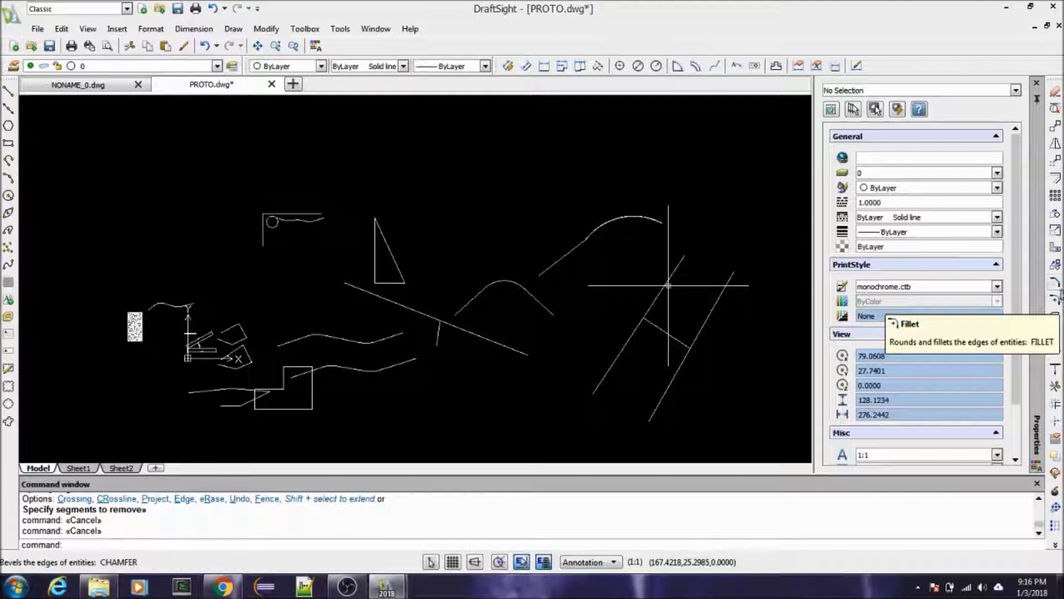
pyautogui.press('Escape')
pyautogui.press('Escape')
pyautogui.scroll(2, 517, 250)
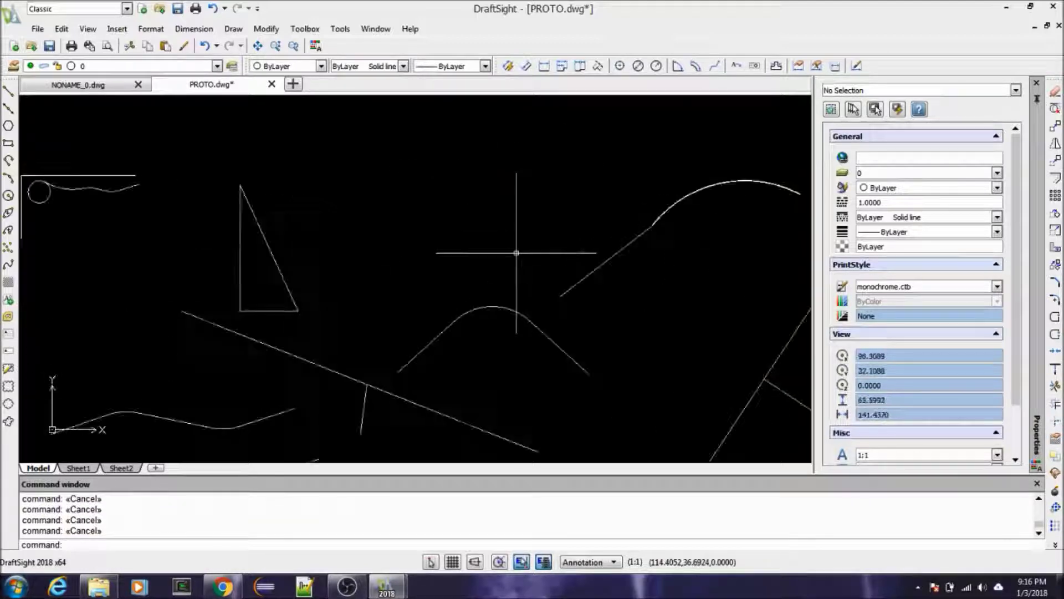
pyautogui.scroll(-4, 510, 256)
pyautogui.scroll(3, 507, 260)
pyautogui.scroll(-3, 480, 288)
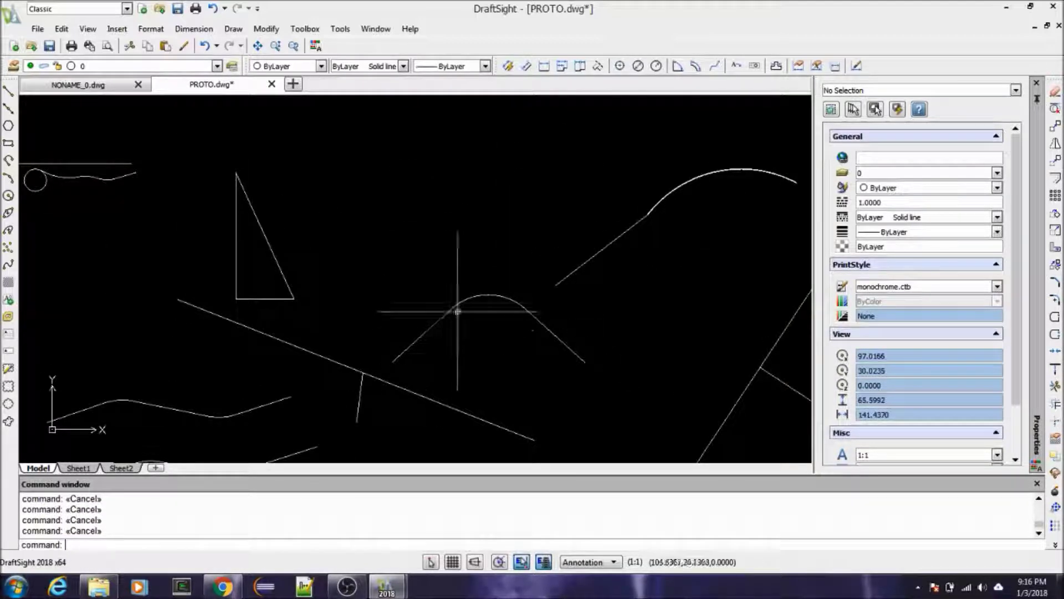
pyautogui.scroll(4, 488, 268)
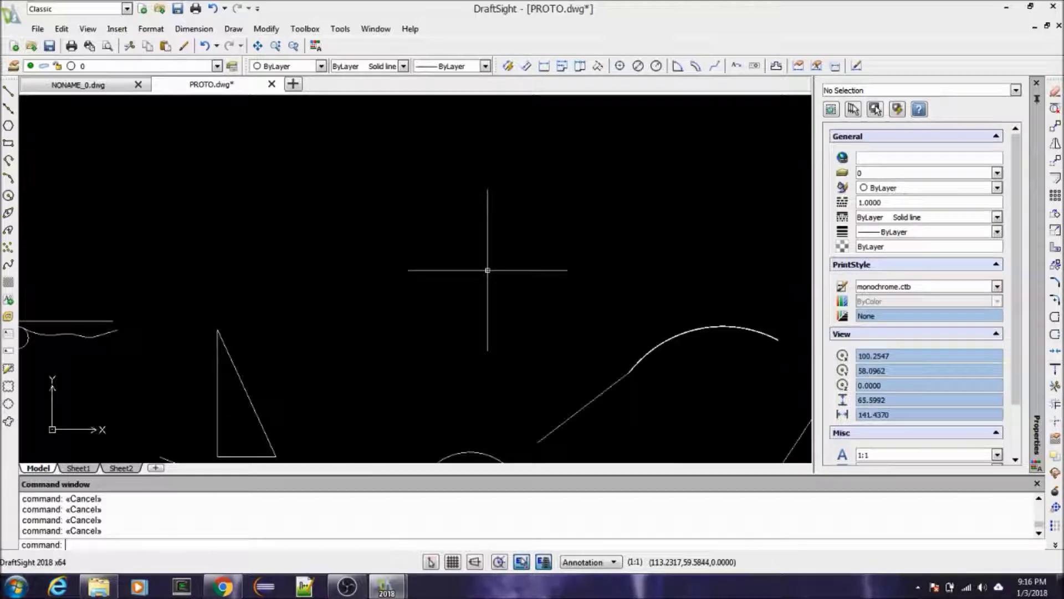
pyautogui.scroll(-2, 428, 369)
pyautogui.scroll(4, 451, 361)
pyautogui.scroll(-3, 439, 307)
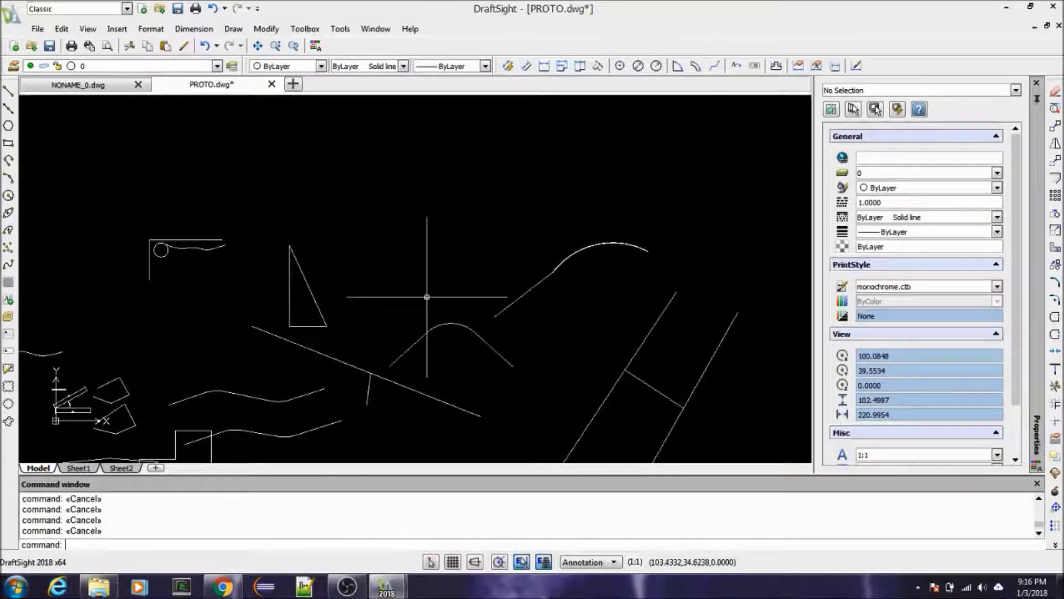
pyautogui.scroll(-1, 424, 290)
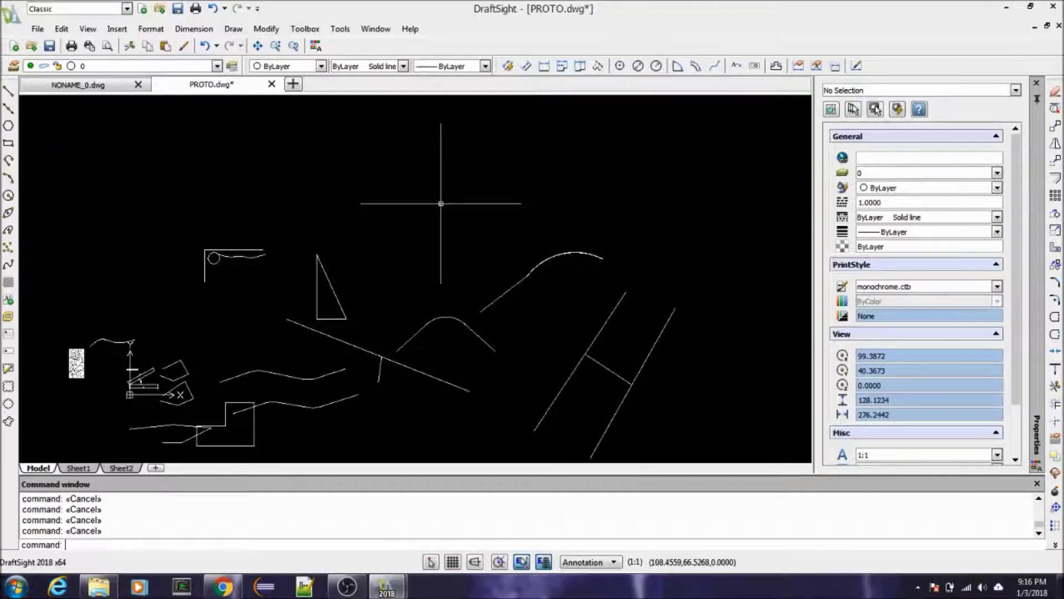
# Draw an open, four-segment, diamond-shaped polyline about 187 units long in total, above the triangle and the arched curves.
pyautogui.write('L')
pyautogui.press('Return')
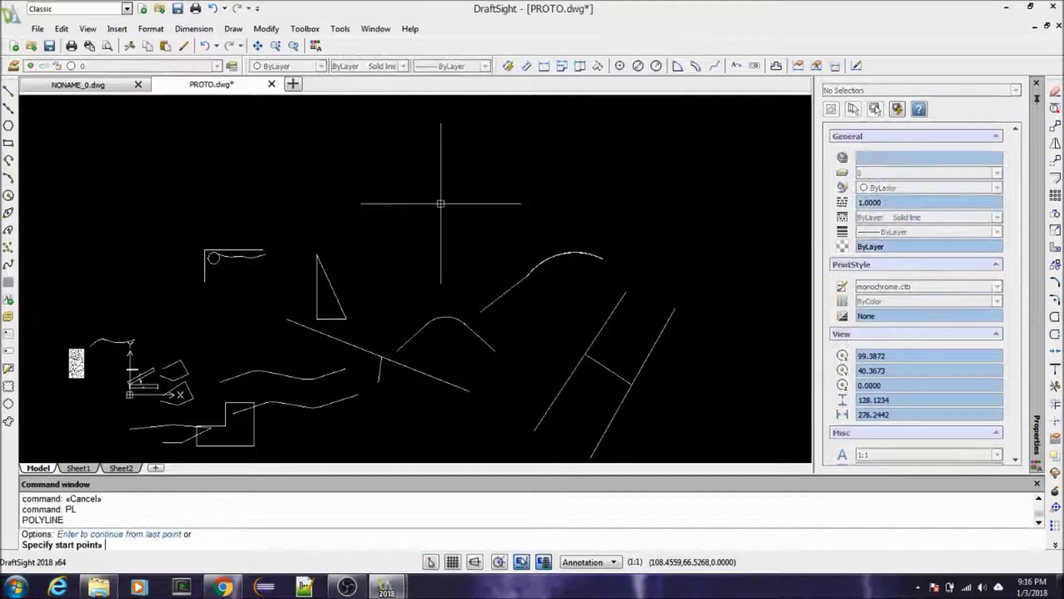
pyautogui.click(383, 200)
pyautogui.click(503, 138)
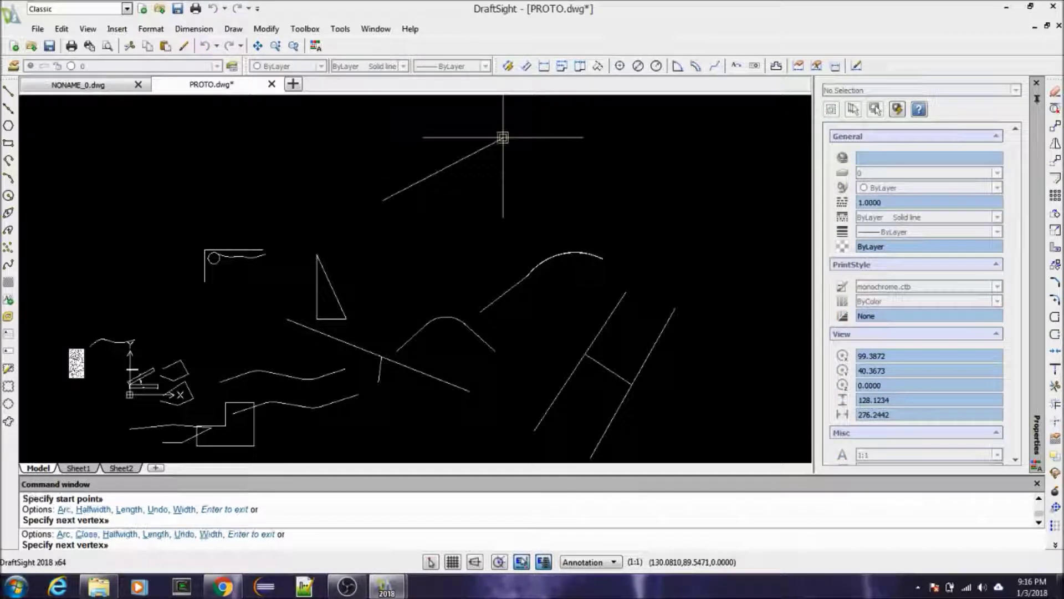
pyautogui.click(614, 195)
pyautogui.click(453, 267)
pyautogui.click(363, 224)
pyautogui.press('Return')
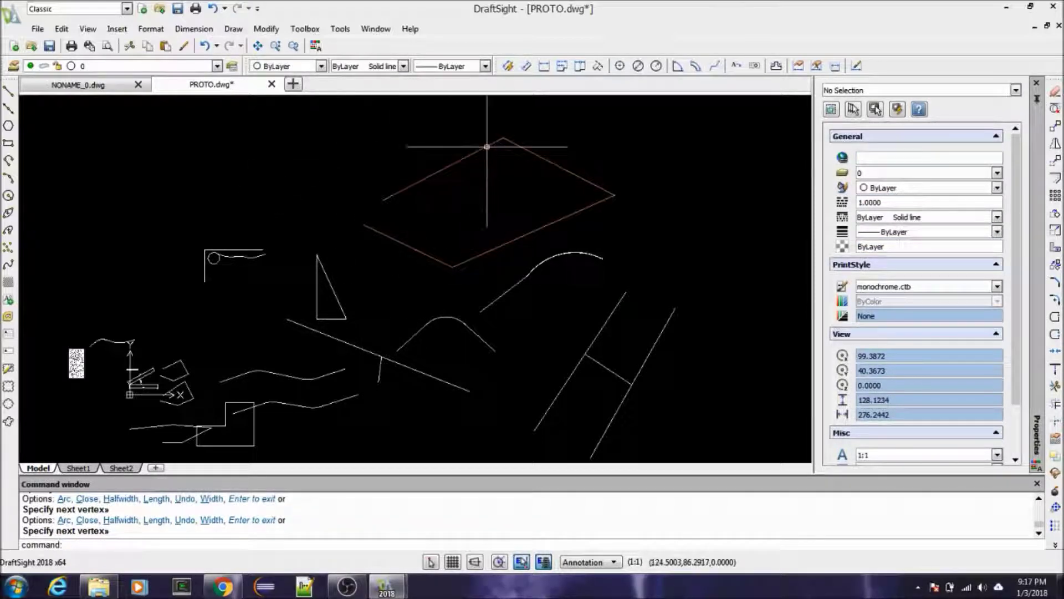
pyautogui.click(443, 167)
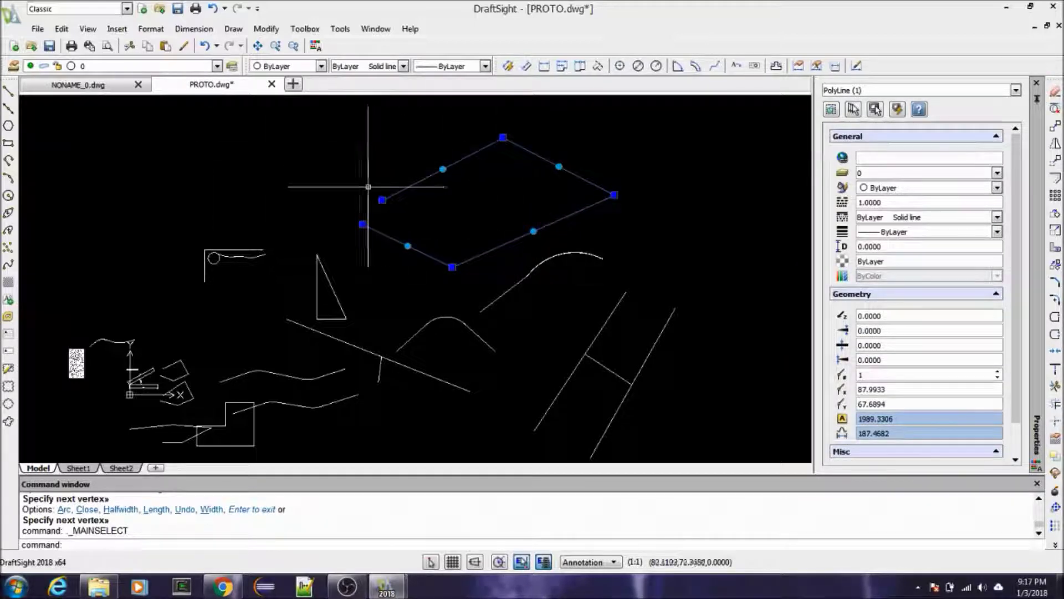
pyautogui.press('Escape')
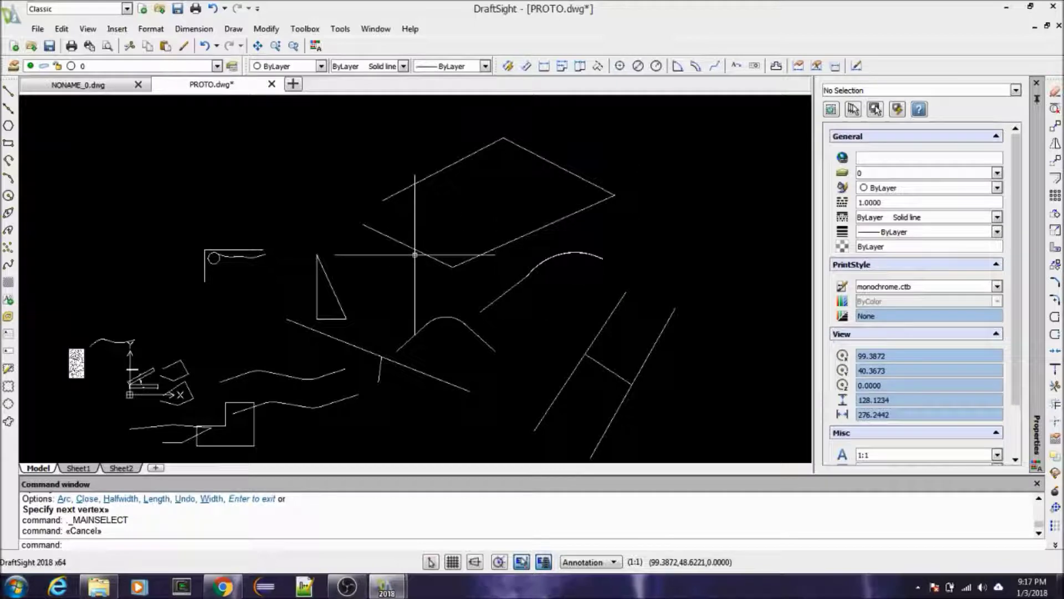
# Explode the open diamond-shaped polyline into separate line segments.
pyautogui.press('Escape')
pyautogui.press('Escape')
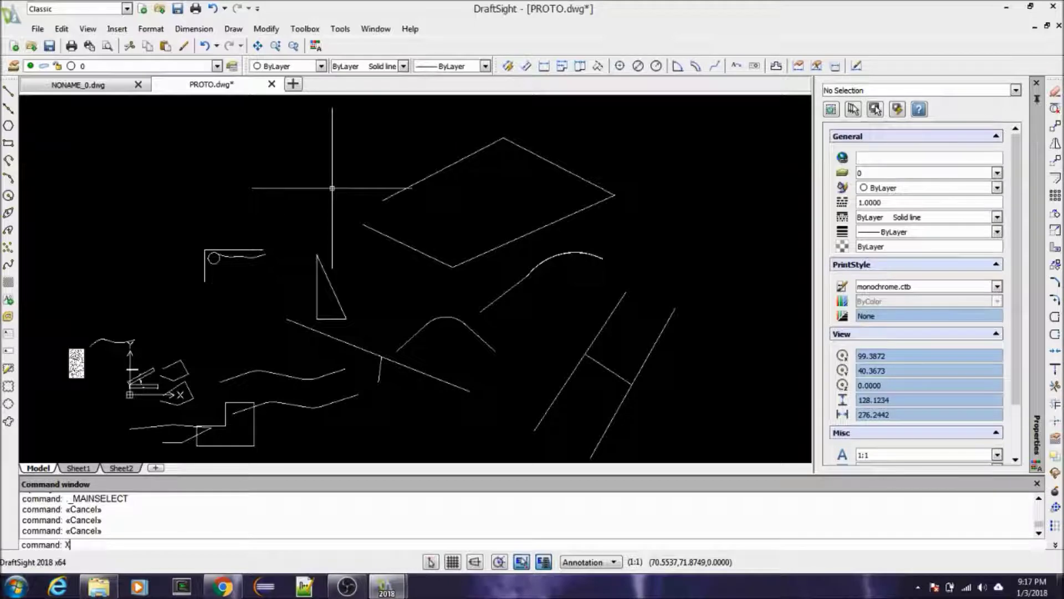
pyautogui.press('Return')
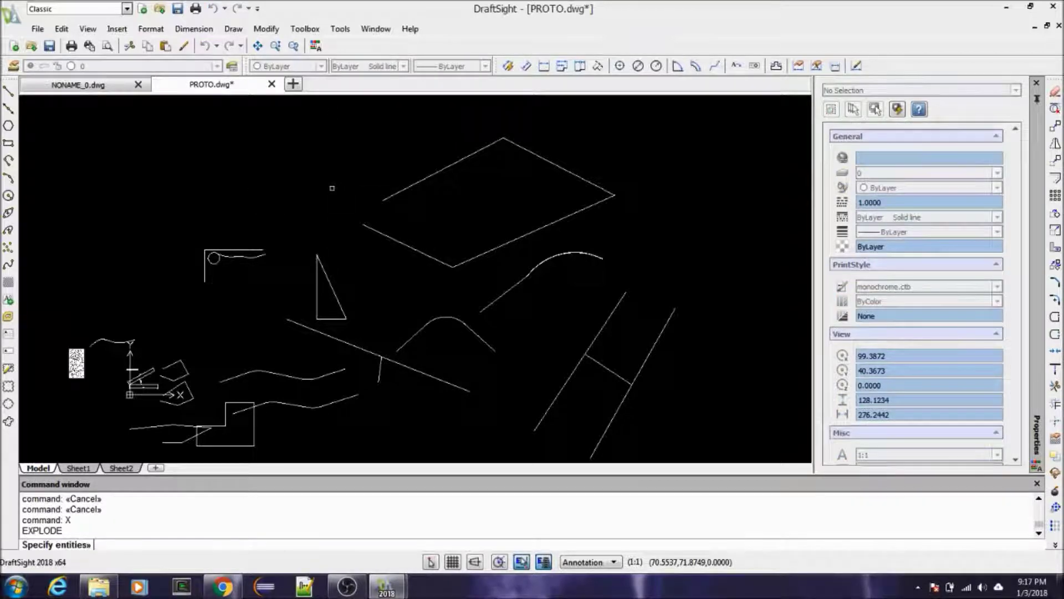
pyautogui.click(423, 178)
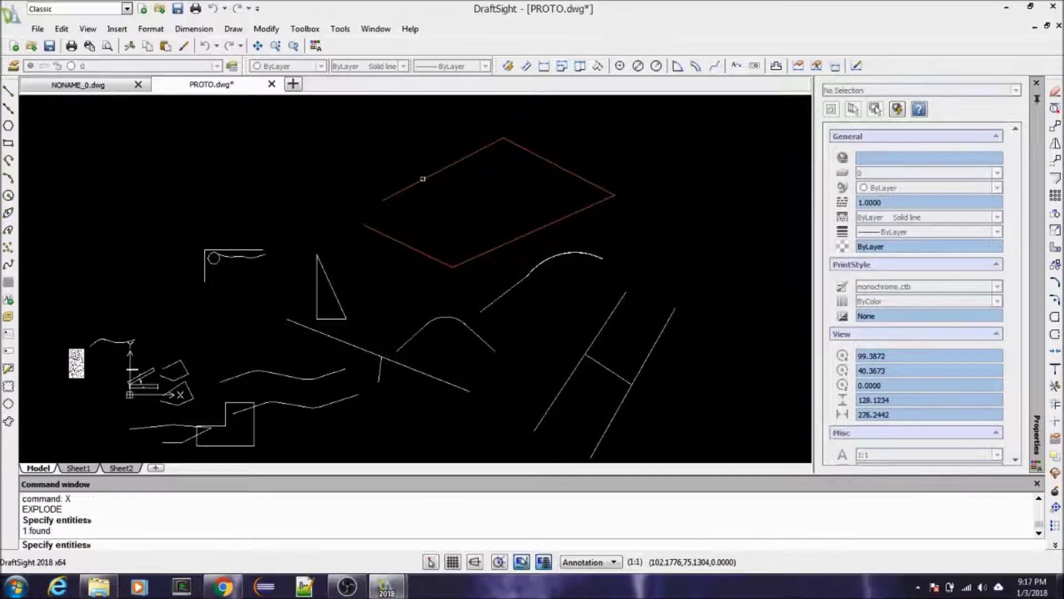
pyautogui.press('Return')
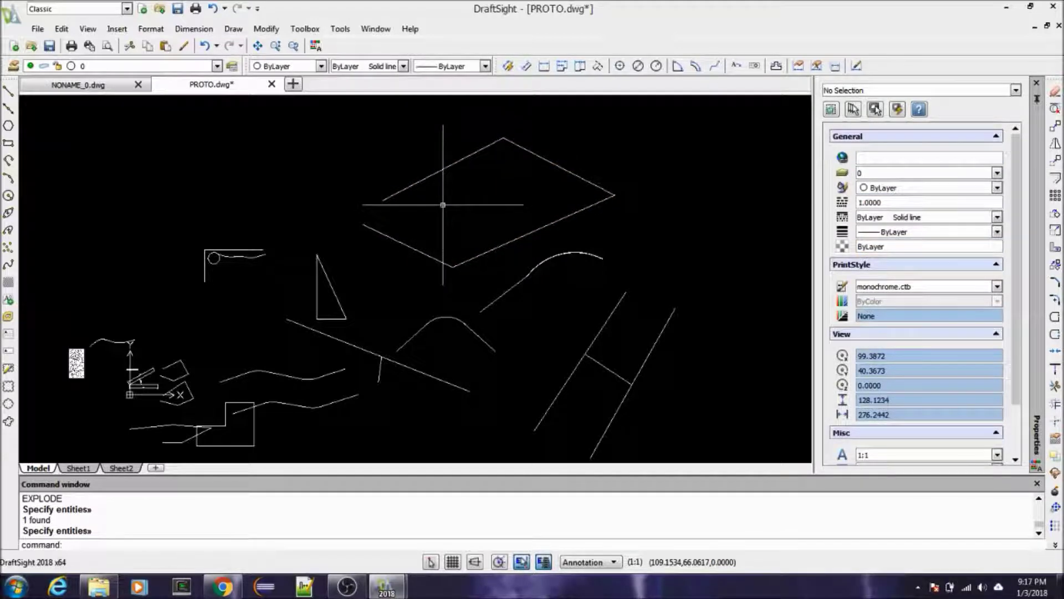
# Select each of the four diamond sides in turn to check whether they are separate entities.
pyautogui.click(451, 165)
pyautogui.press('Escape')
pyautogui.click(559, 167)
pyautogui.press('Escape')
pyautogui.click(496, 247)
pyautogui.press('Escape')
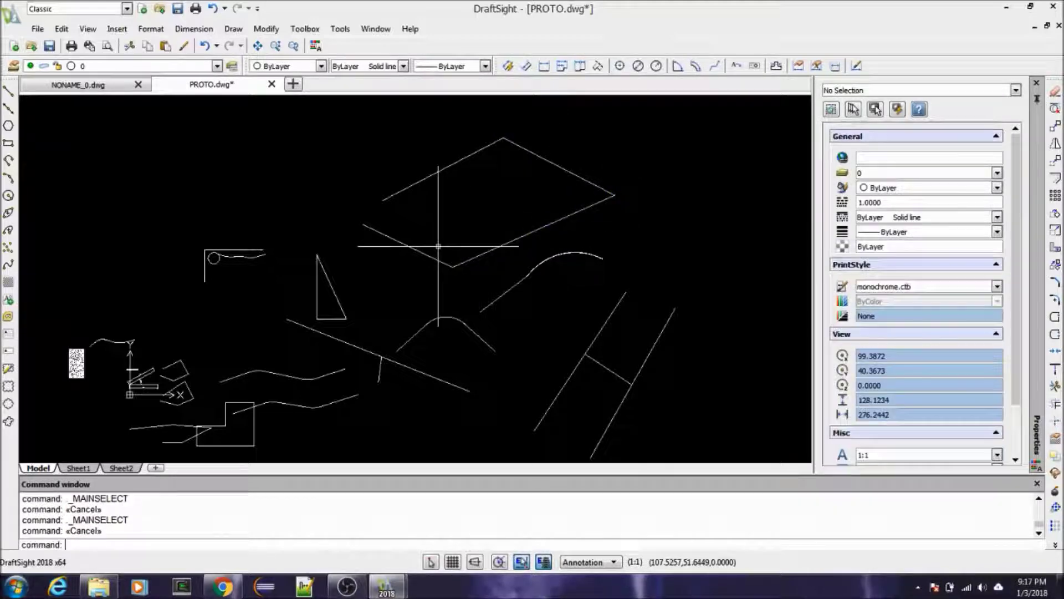
pyautogui.click(410, 247)
pyautogui.press('Escape')
pyautogui.press('Escape')
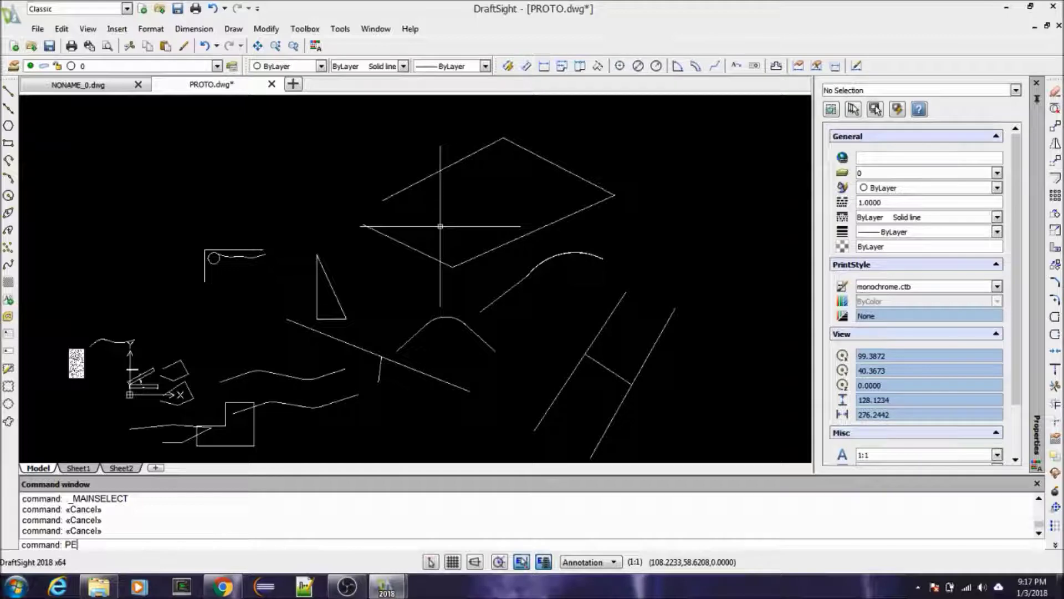
# Convert the diamond's upper-left line to a polyline with EDITPOLYLINE and join the other three sides to it.
pyautogui.press('Return')
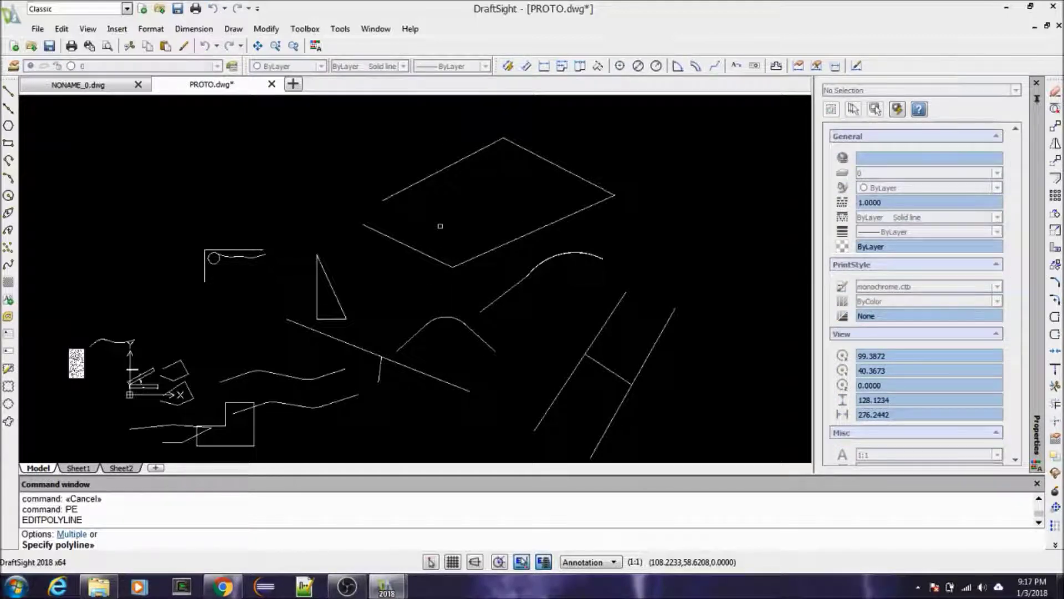
pyautogui.click(450, 165)
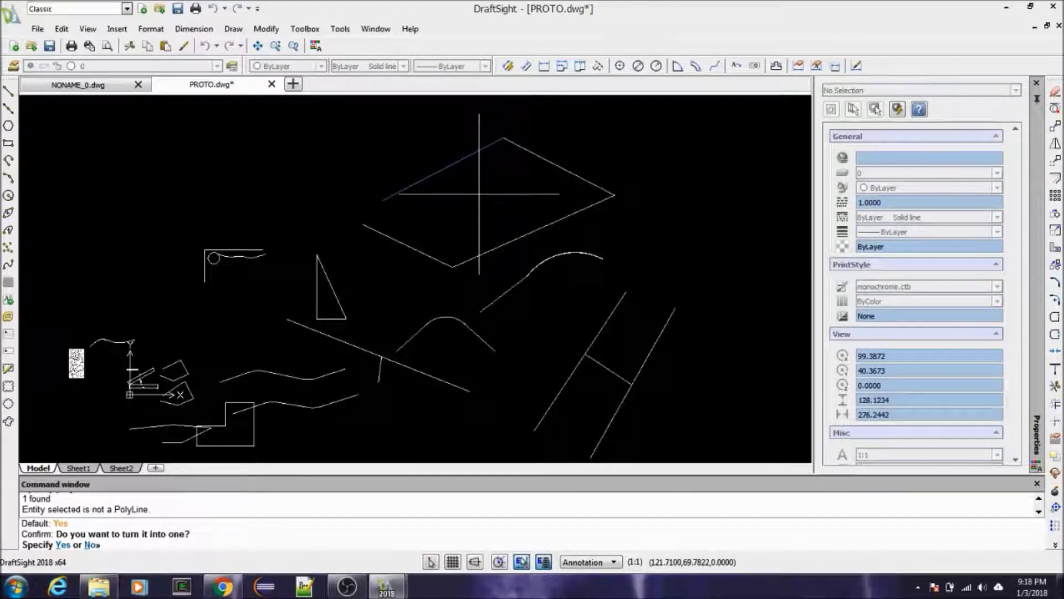
pyautogui.press('Return')
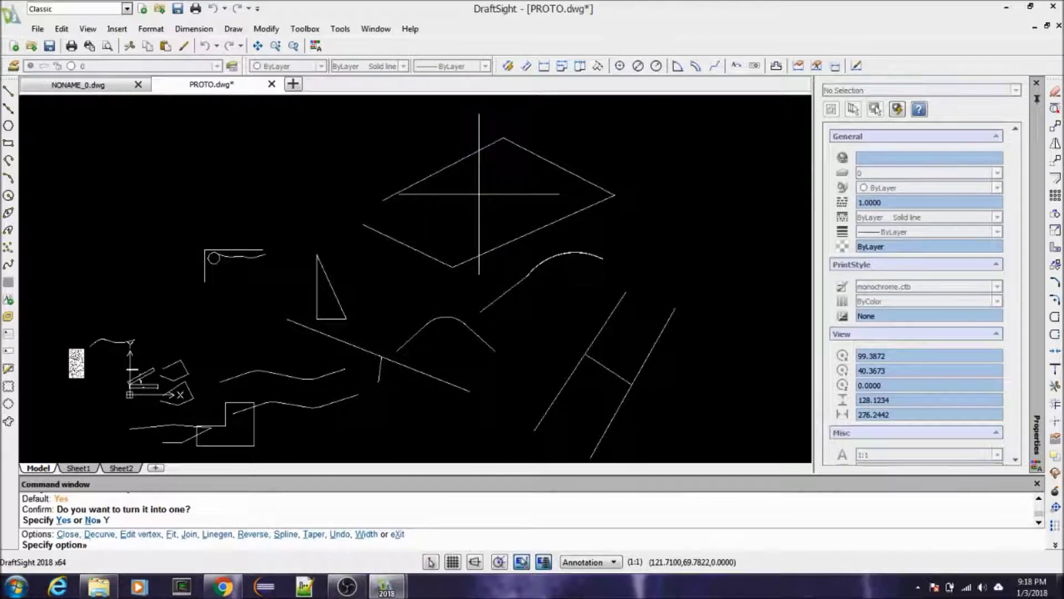
pyautogui.write('J')
pyautogui.press('Return')
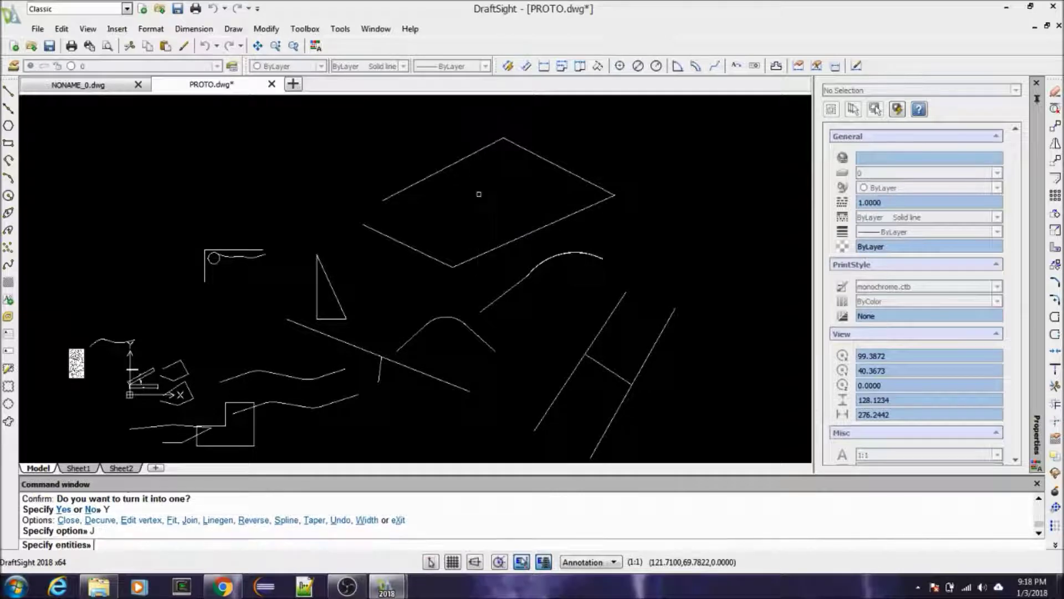
pyautogui.click(451, 164)
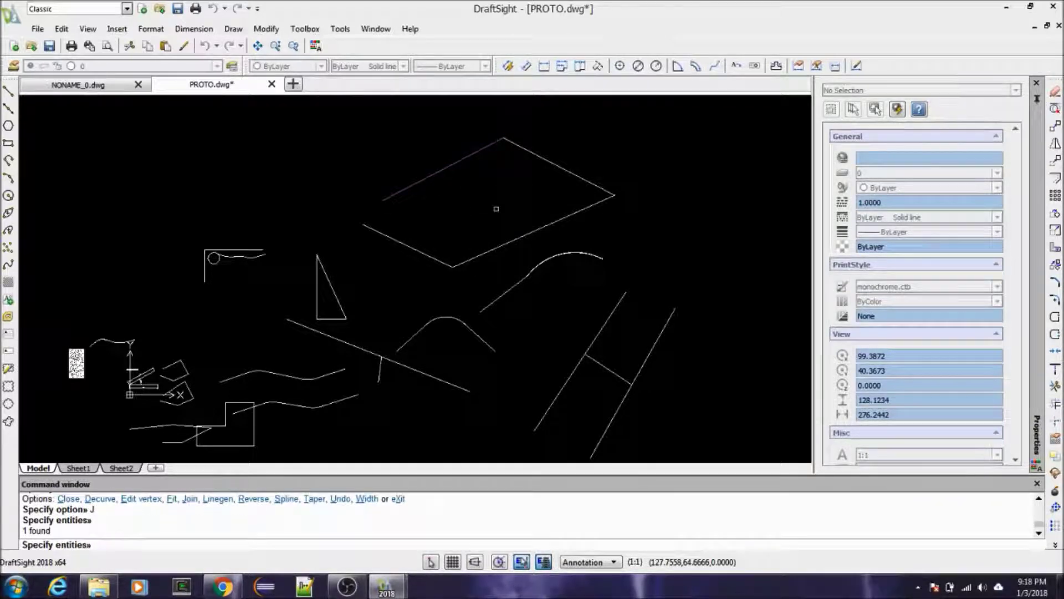
pyautogui.click(549, 161)
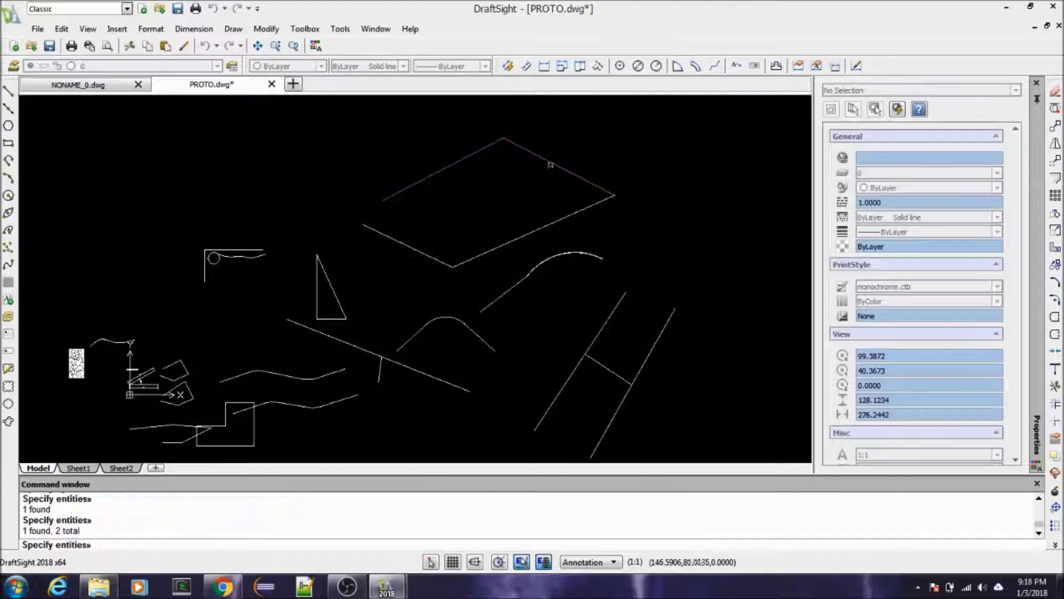
pyautogui.click(547, 224)
pyautogui.click(420, 250)
pyautogui.press('Return')
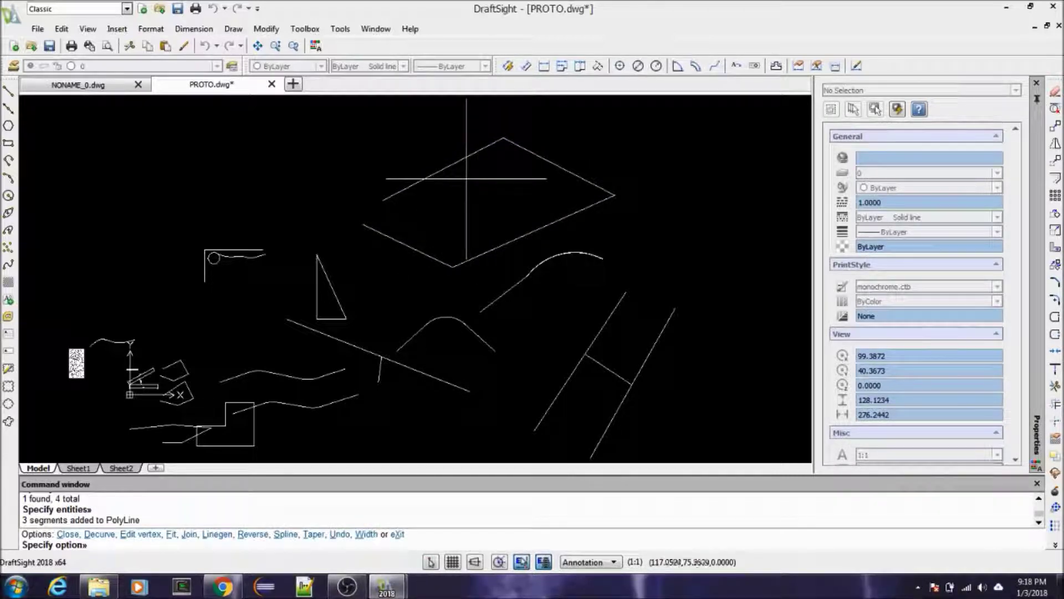
pyautogui.press('Escape')
pyautogui.click(449, 165)
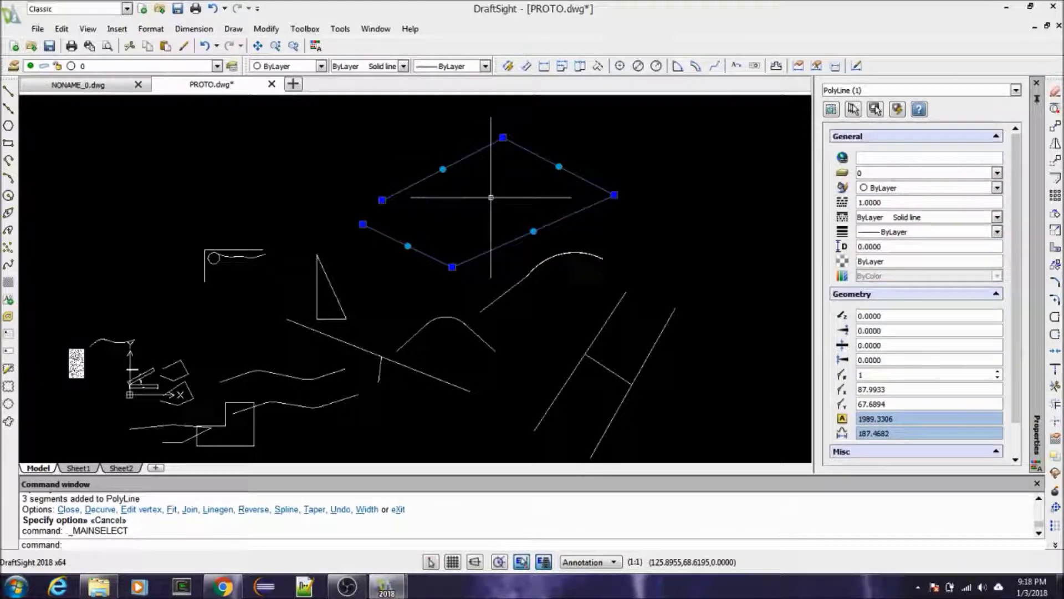
pyautogui.press('Escape')
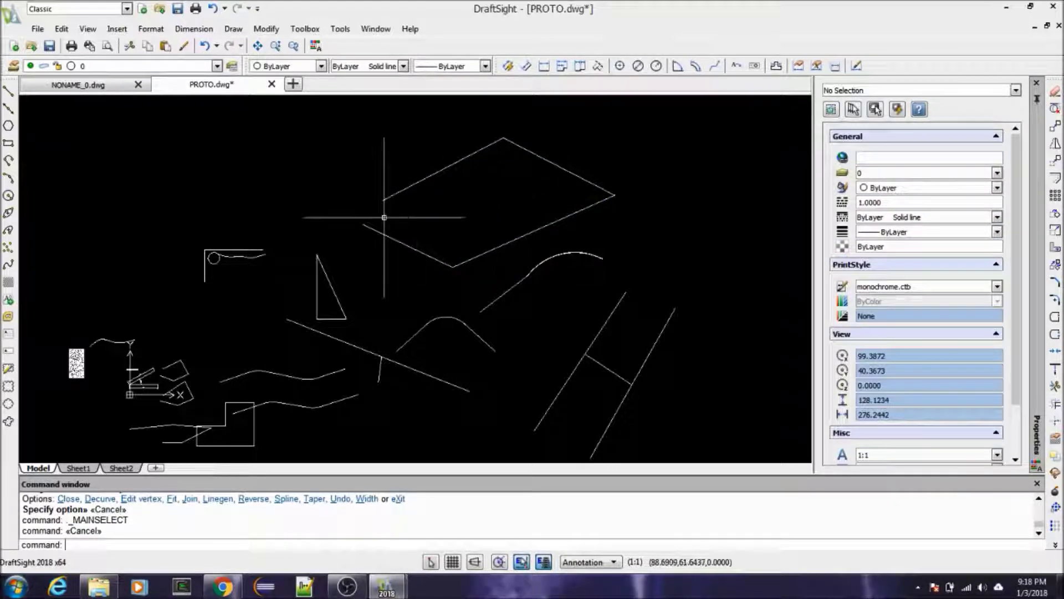
# Zoom out and back in and pan around the drawing to view all of the sample shapes.
pyautogui.scroll(-4, 388, 221)
pyautogui.moveTo(564, 220); pyautogui.dragTo(481, 244, button='middle')
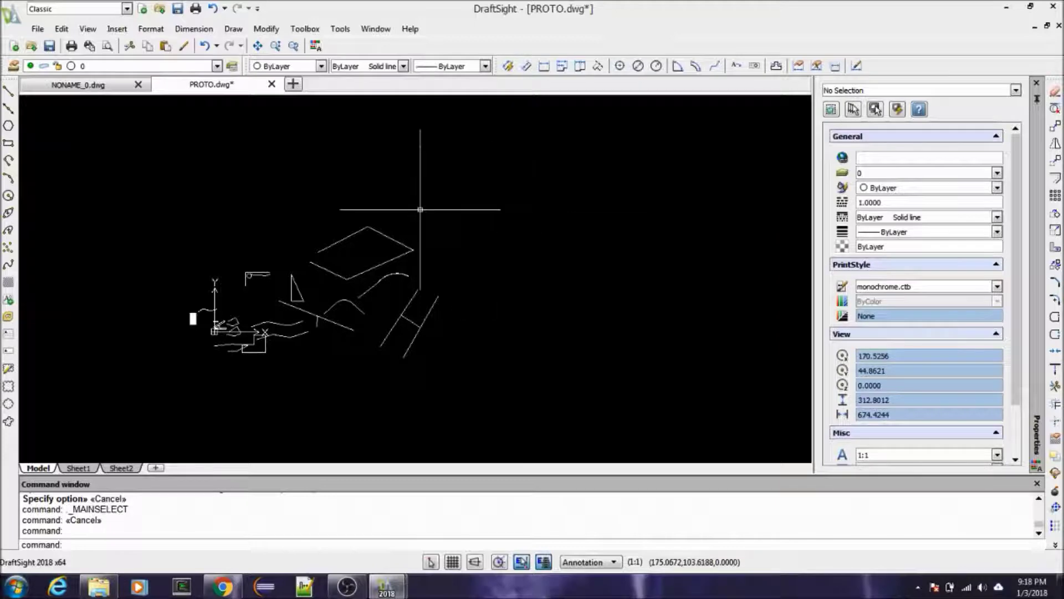
pyautogui.moveTo(487, 257); pyautogui.dragTo(591, 180, button='middle')
pyautogui.moveTo(540, 203); pyautogui.dragTo(547, 245, button='middle')
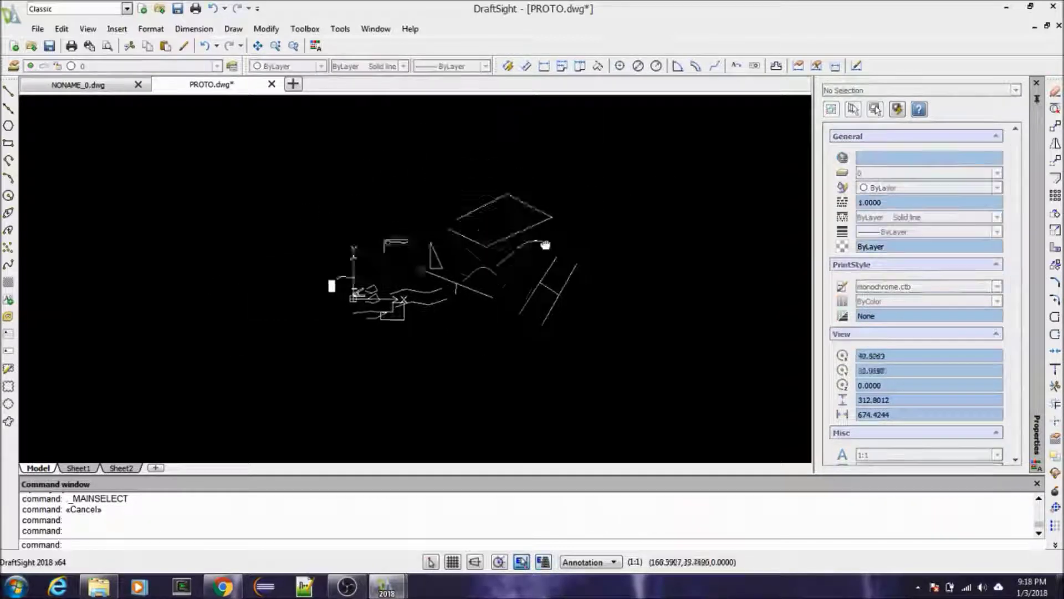
pyautogui.scroll(2, 435, 185)
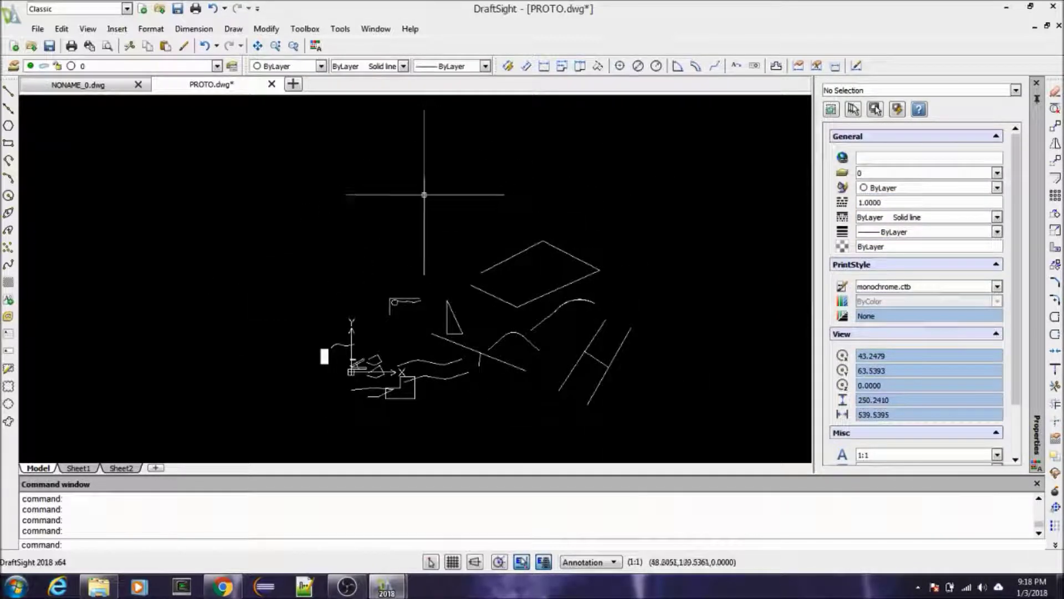
pyautogui.scroll(8, 454, 232)
pyautogui.scroll(-7, 454, 231)
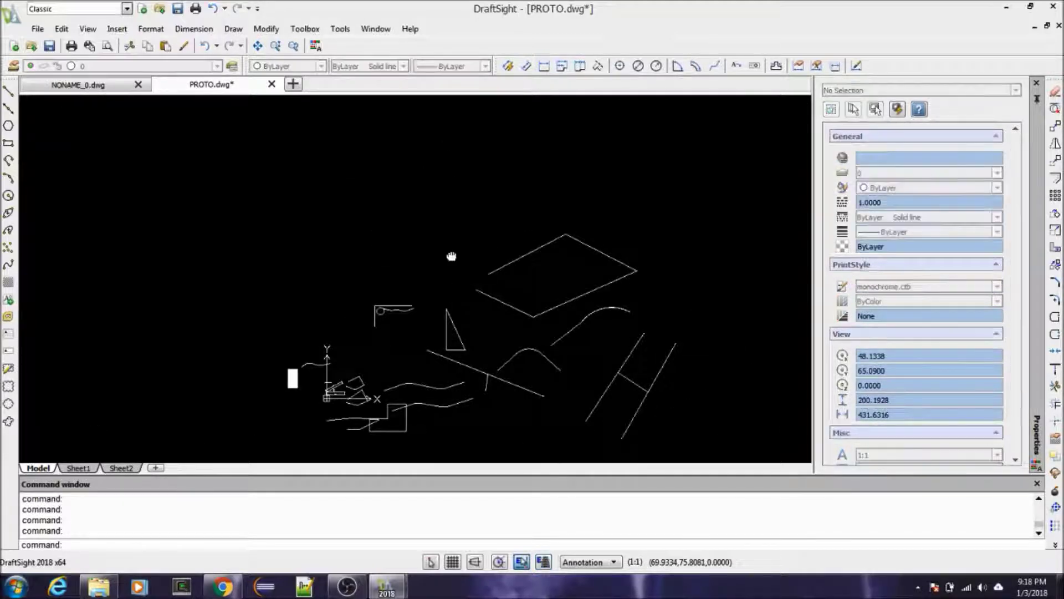
pyautogui.moveTo(451, 254); pyautogui.dragTo(390, 200, button='middle')
pyautogui.scroll(1, 390, 200)
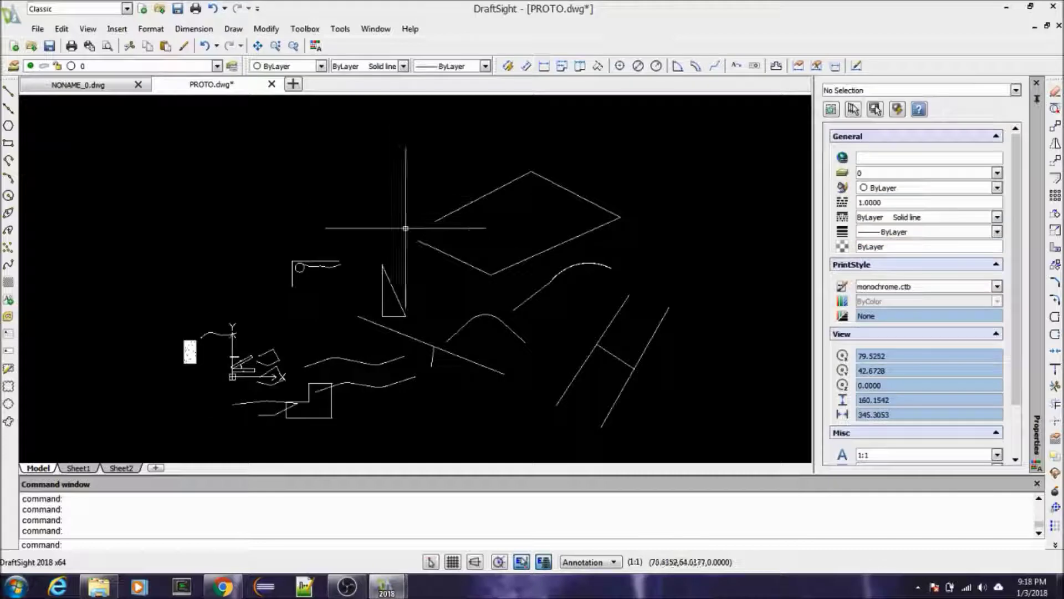
pyautogui.moveTo(391, 237)
pyautogui.mouseDown(button='middle')
pyautogui.moveTo(331, 176)
pyautogui.moveTo(402, 214)
pyautogui.moveTo(331, 177)
pyautogui.mouseUp(button='middle')
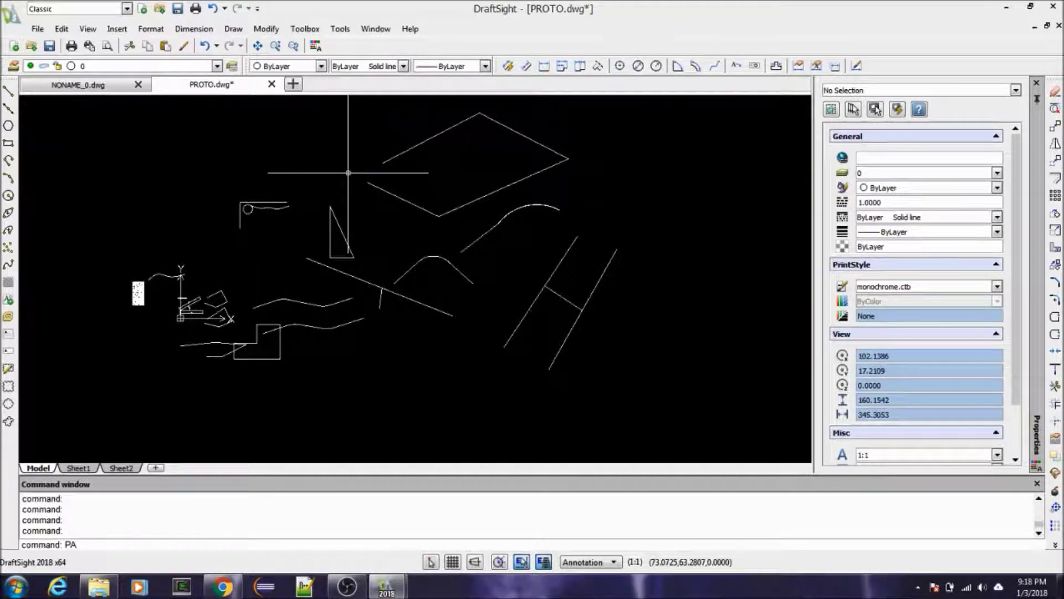
# Shift the view of the sample shapes with the PAN command.
pyautogui.press('Return')
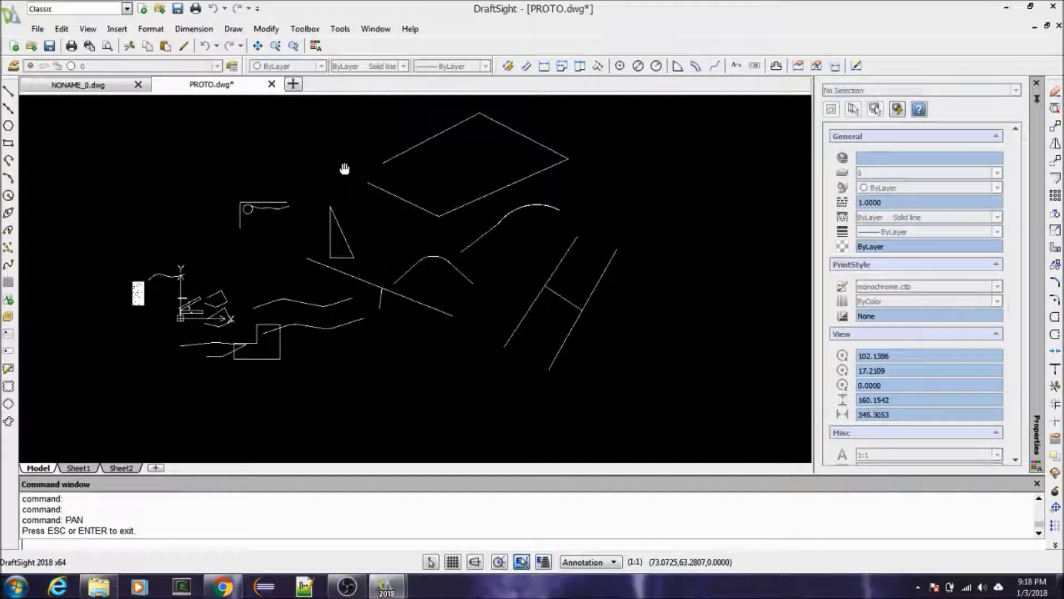
pyautogui.press('Escape')
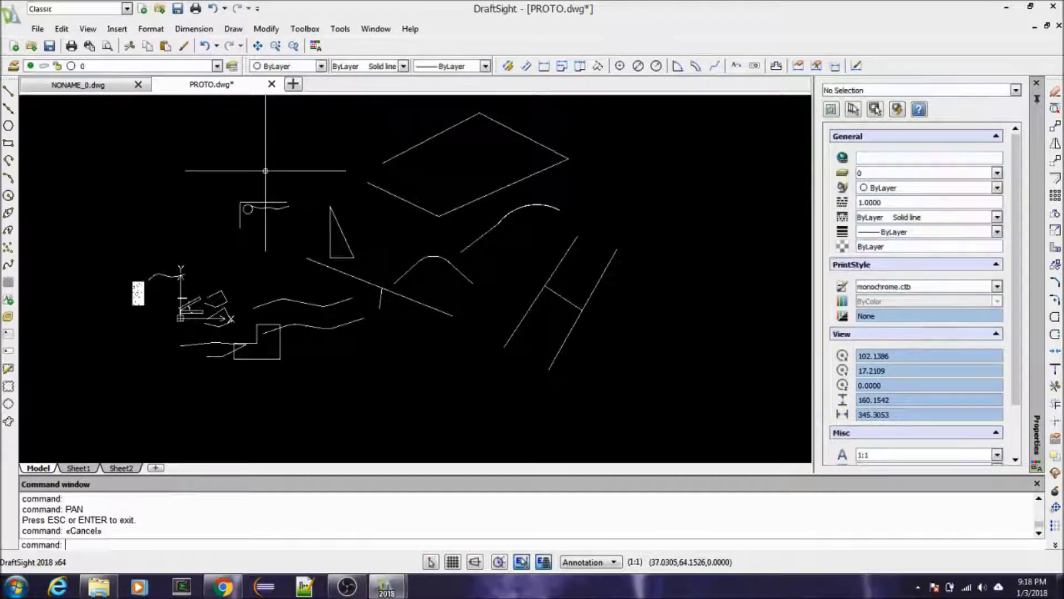
pyautogui.press('Escape')
pyautogui.press('Escape')
pyautogui.write('PAN')
pyautogui.press('Return')
pyautogui.moveTo(285, 159)
pyautogui.mouseDown()
pyautogui.moveTo(511, 261)
pyautogui.moveTo(345, 201)
pyautogui.mouseUp()
pyautogui.moveTo(415, 240)
pyautogui.mouseDown()
pyautogui.moveTo(394, 347)
pyautogui.moveTo(462, 205)
pyautogui.mouseUp()
pyautogui.press('Escape')
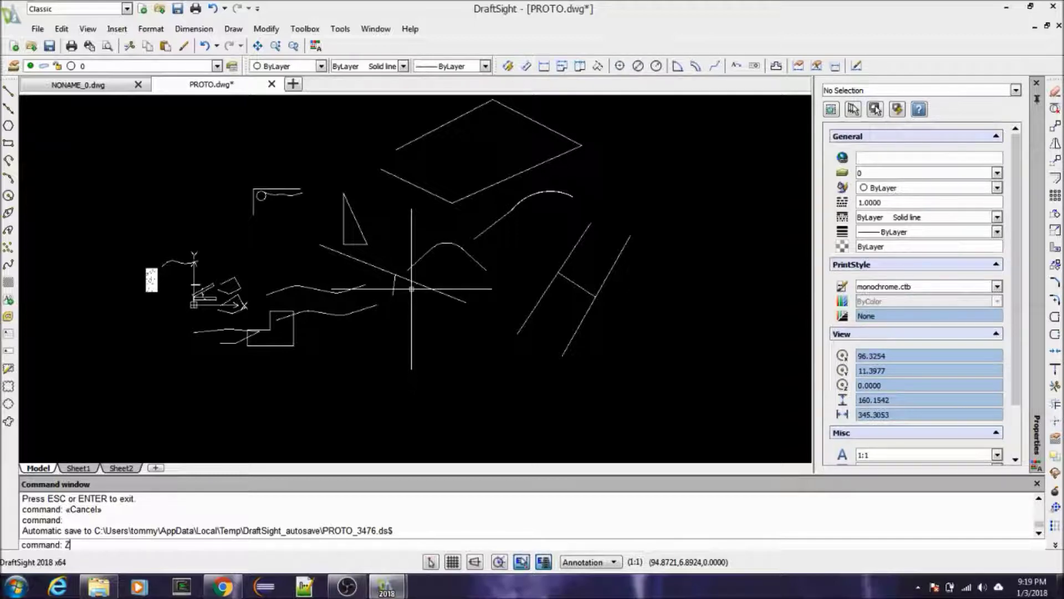
# Zoom in on the stepped L-shaped outline with a zoom window, and undo the zoom.
pyautogui.press('Return')
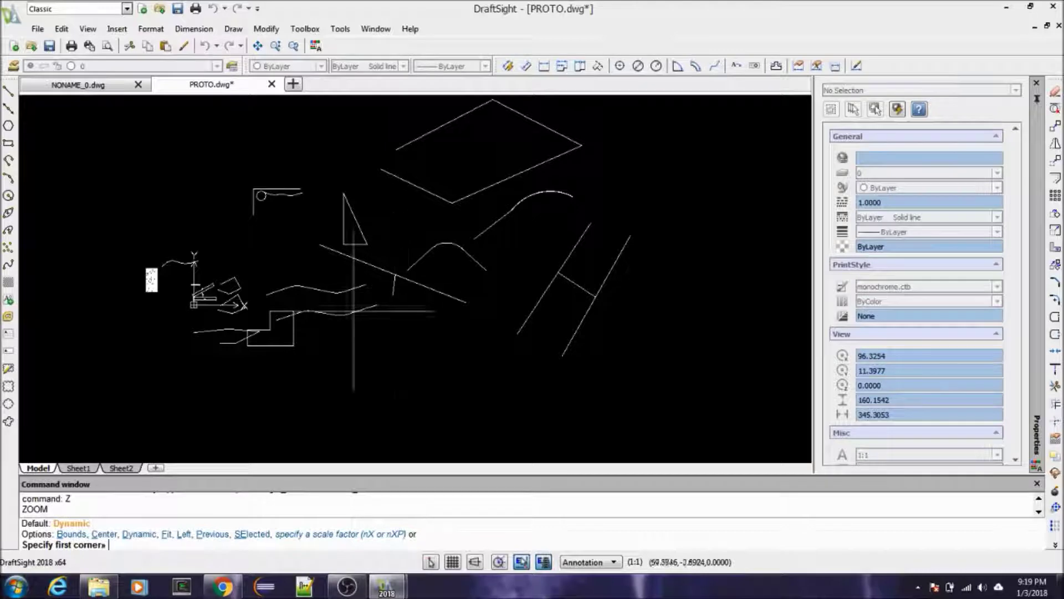
pyautogui.click(232, 354)
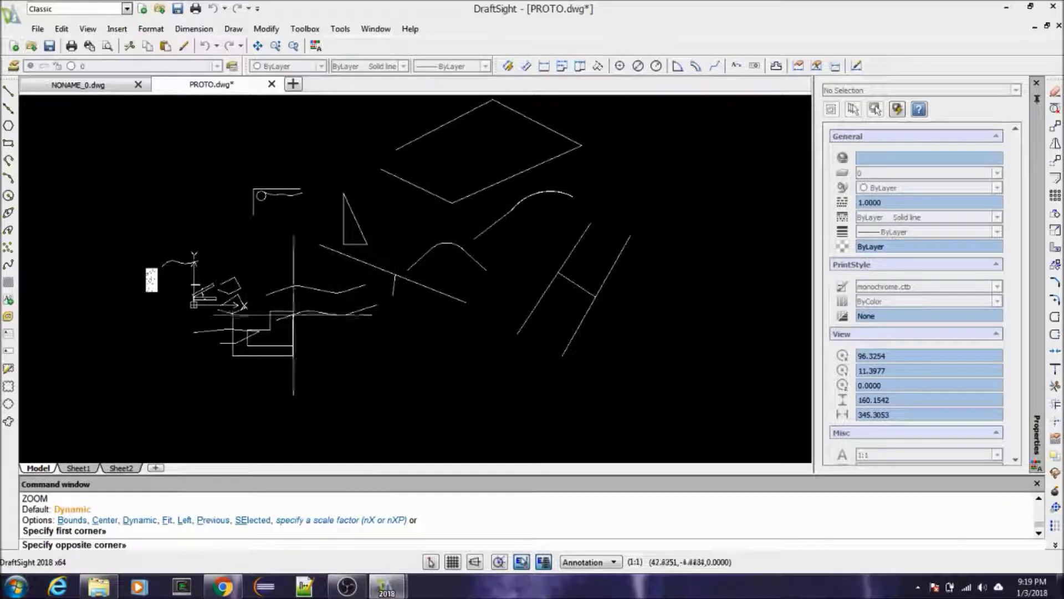
pyautogui.click(313, 300)
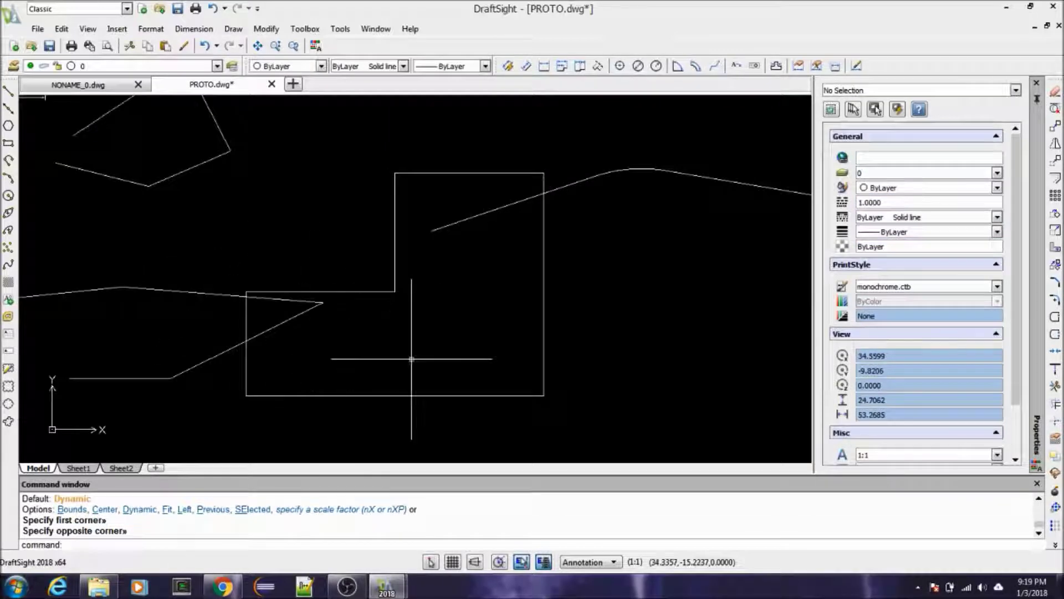
pyautogui.hotkey('ctrl', 'z')
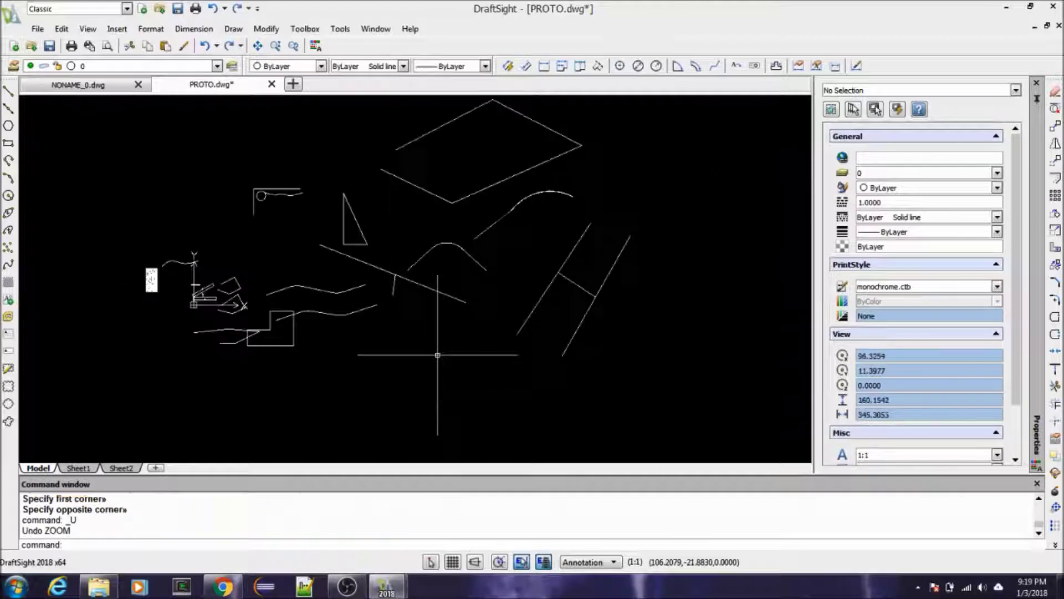
pyautogui.press('Escape')
pyautogui.press('Escape')
# Zoom in on the circle and wavy line beside the corner lines with a zoom window, and undo it.
pyautogui.write('Z')
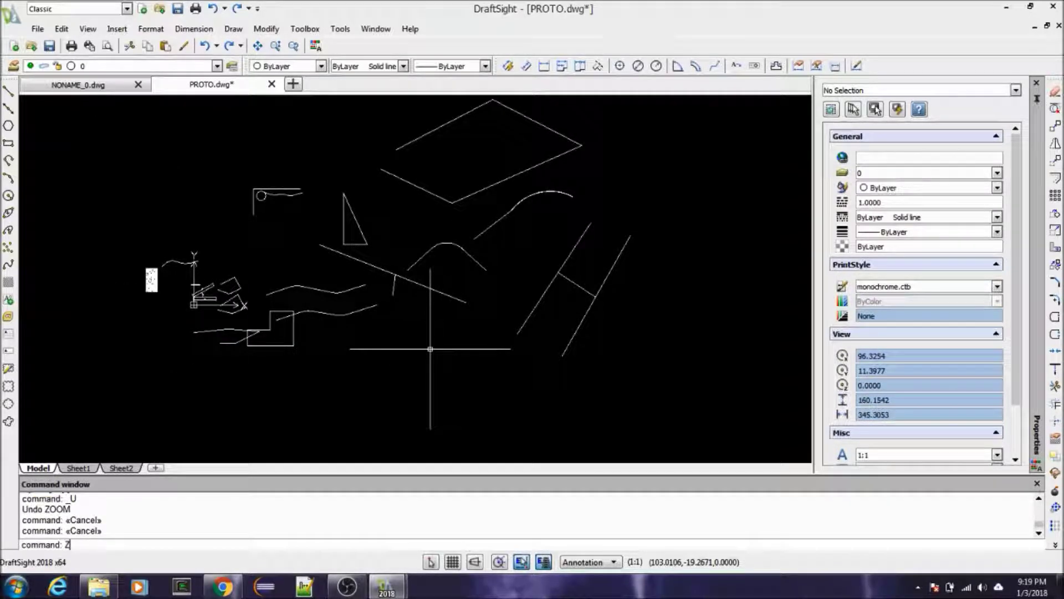
pyautogui.press('Return')
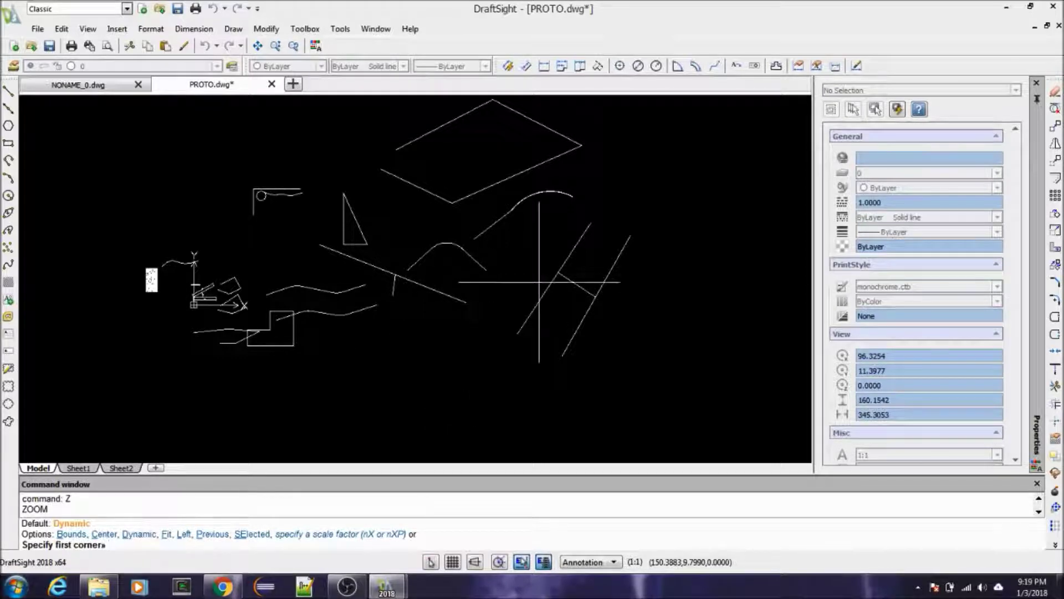
pyautogui.click(305, 180)
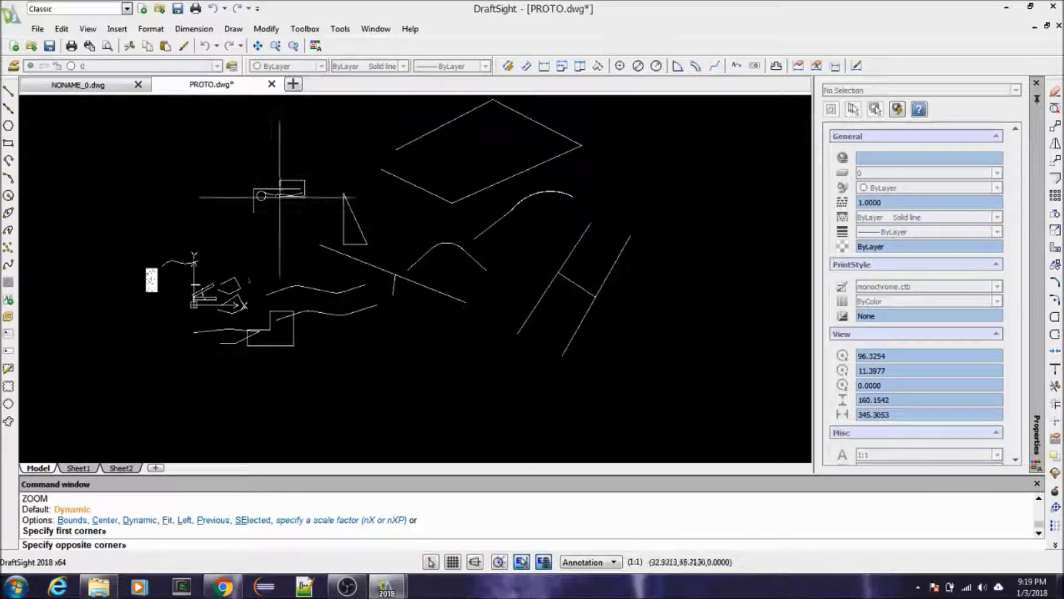
pyautogui.click(247, 220)
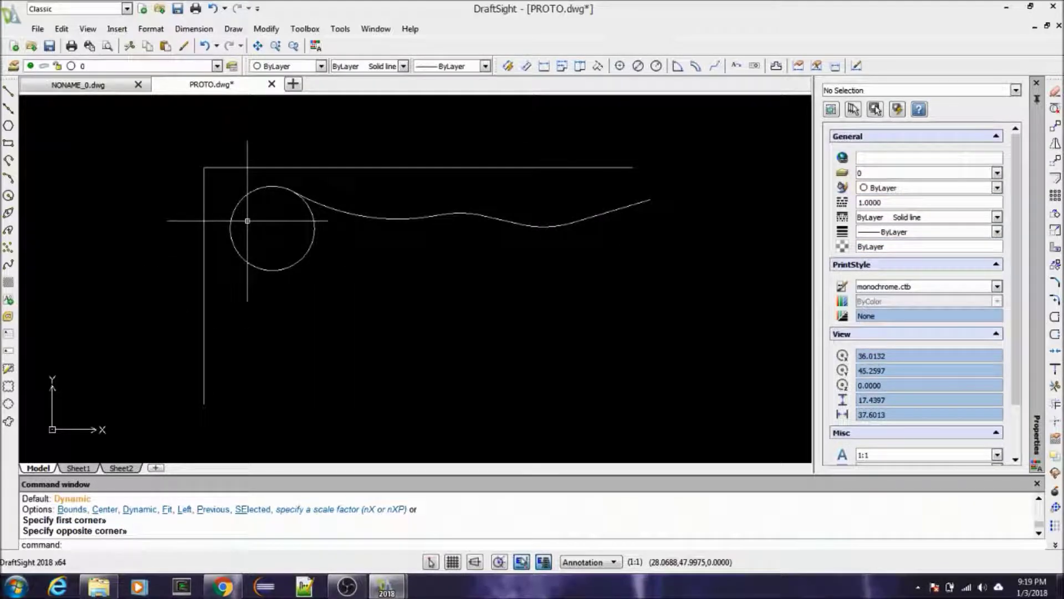
pyautogui.hotkey('ctrl', 'z')
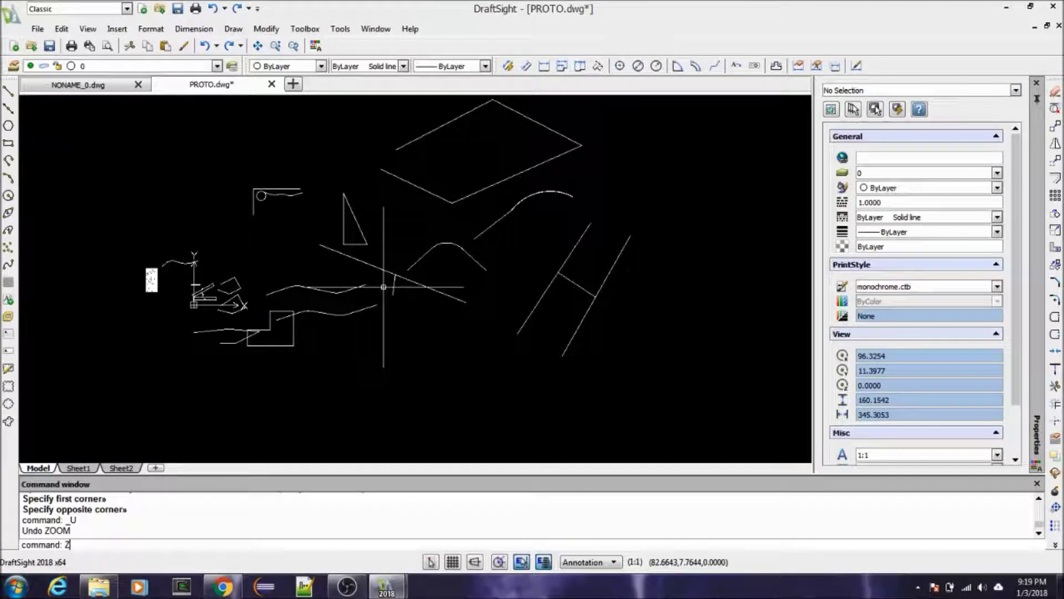
pyautogui.press('Return')
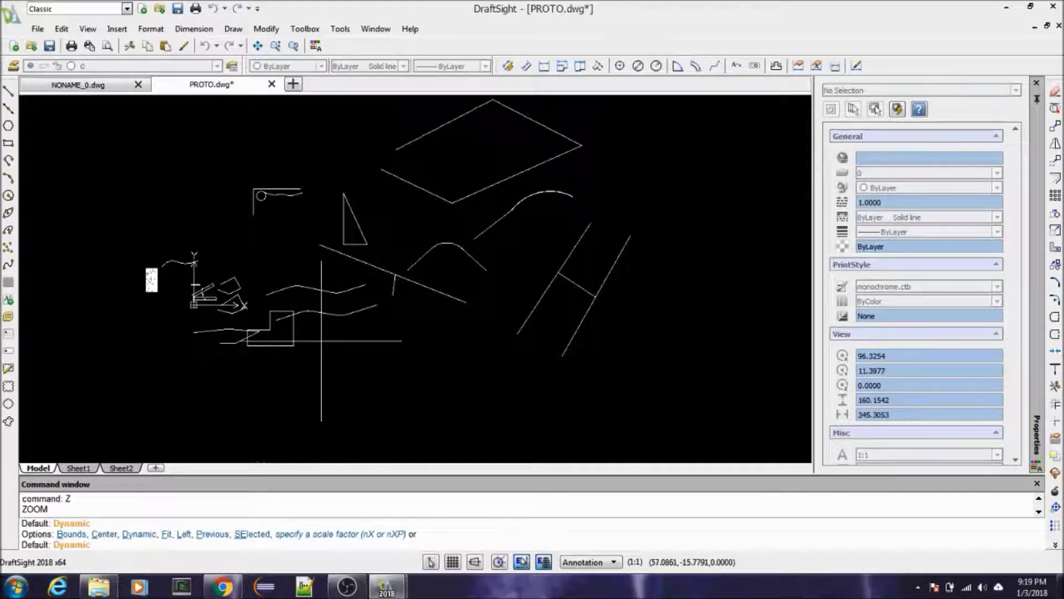
pyautogui.press('Escape')
pyautogui.press('Escape')
pyautogui.press('Escape')
pyautogui.press('Escape')
pyautogui.moveTo(341, 332); pyautogui.dragTo(428, 376, button='right')
pyautogui.press('Escape')
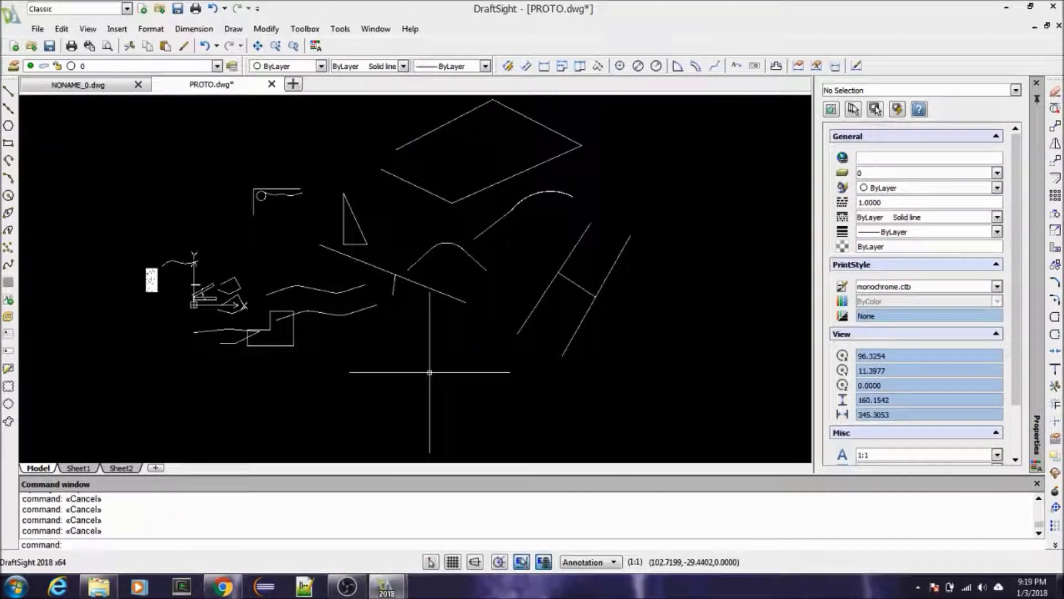
# Shrink the view of the sample shapes with the ZOOM command using a scale factor of .5X.
pyautogui.scroll(2, 380, 211)
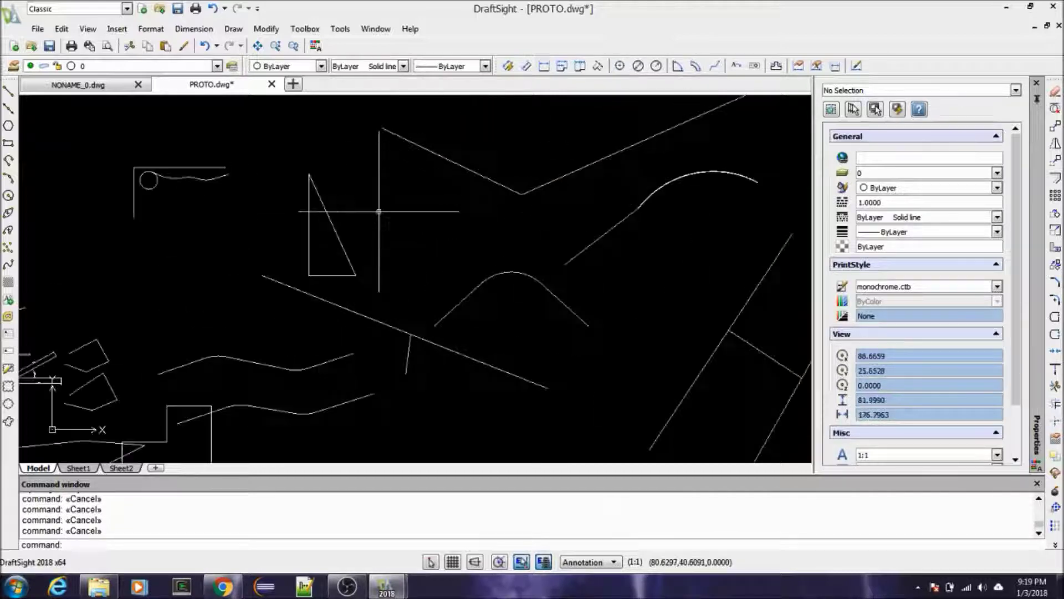
pyautogui.scroll(-2, 428, 278)
pyautogui.scroll(1, 374, 182)
pyautogui.scroll(2, 374, 181)
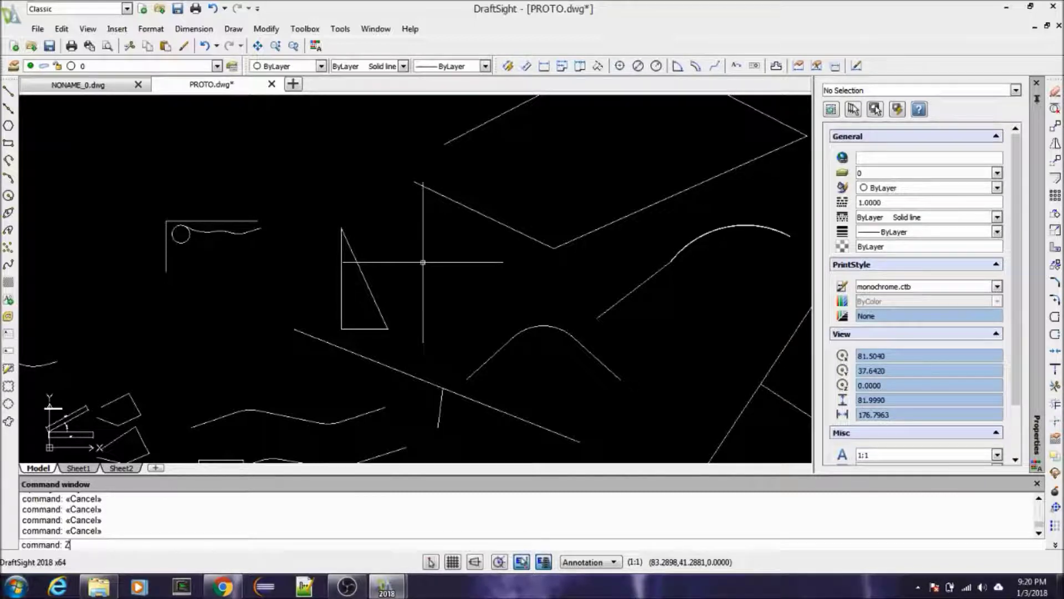
pyautogui.press('Return')
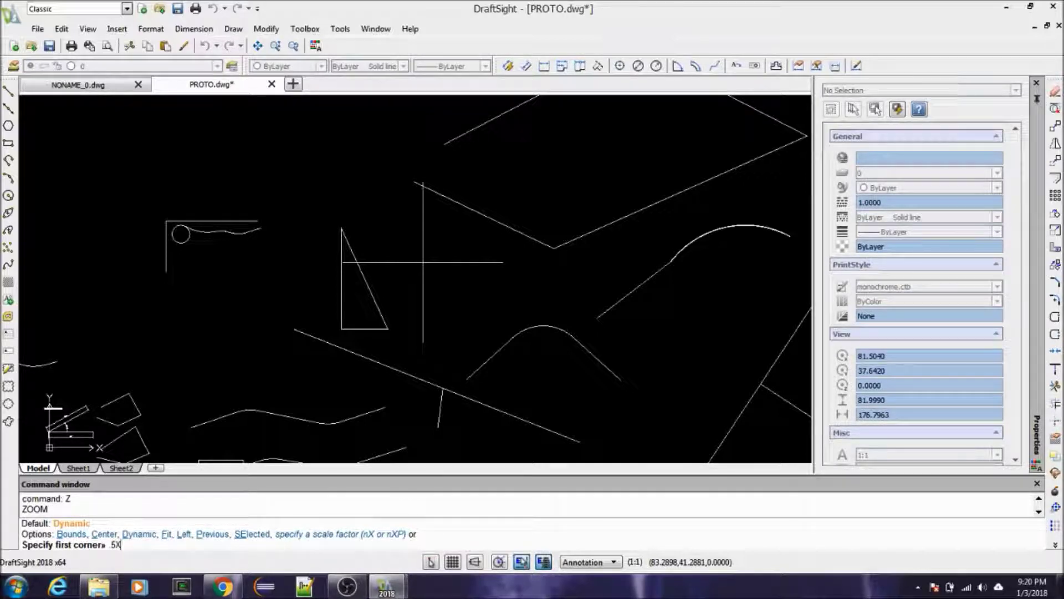
pyautogui.press('Return')
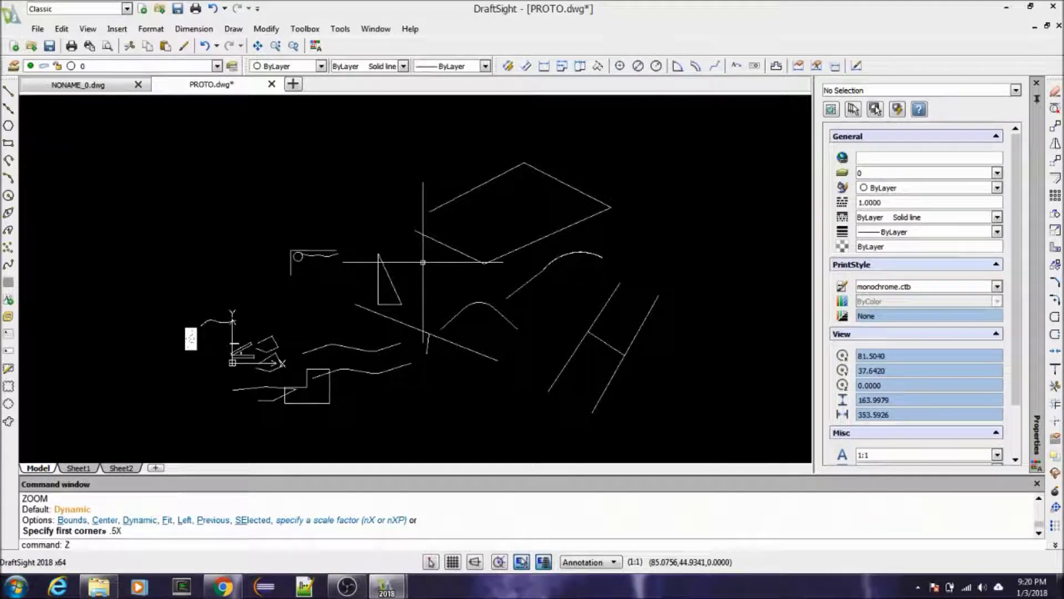
# Magnify the view twice with the ZOOM command, using a scale factor of 2X each time.
pyautogui.write('Z')
pyautogui.press('Return')
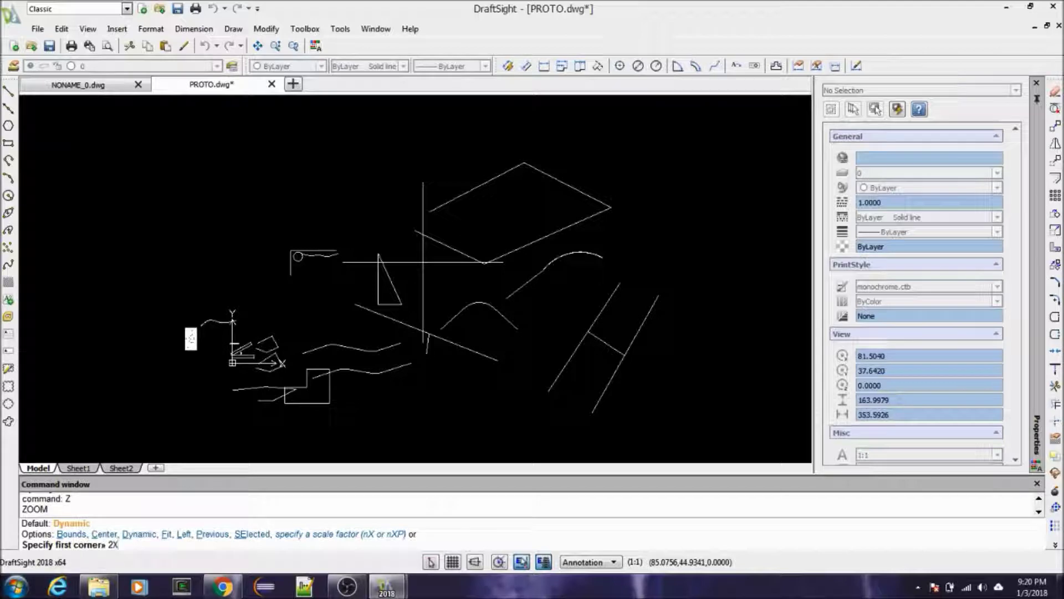
pyautogui.press('Return')
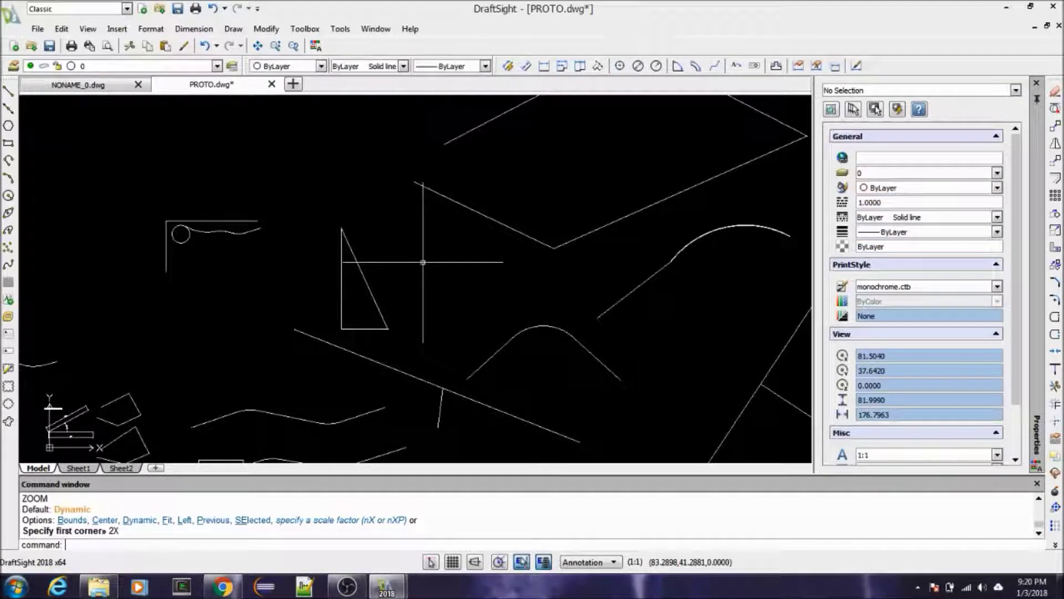
pyautogui.press('Return')
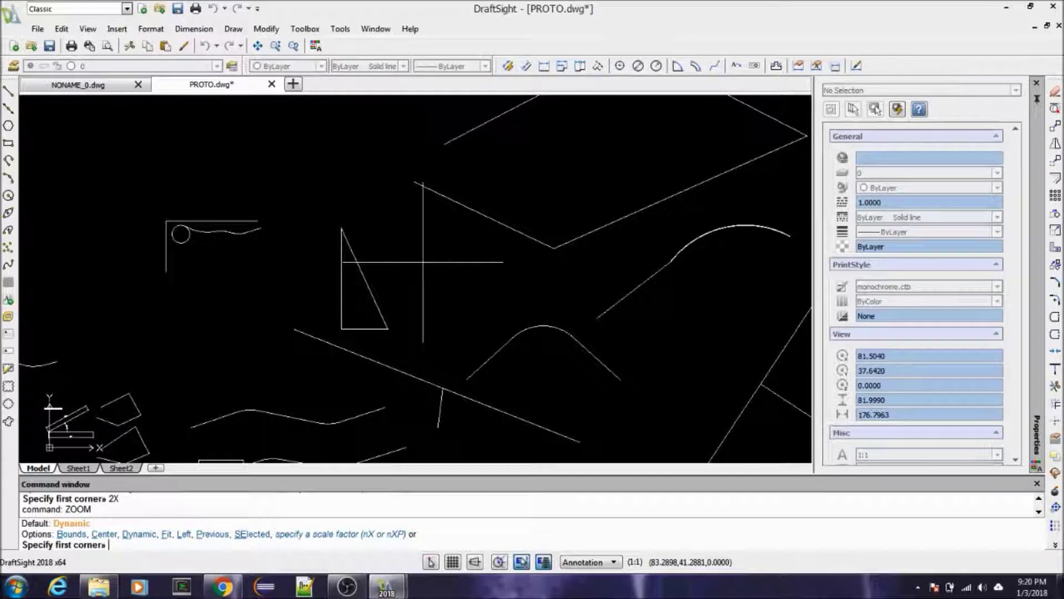
pyautogui.write('2X')
pyautogui.press('Return')
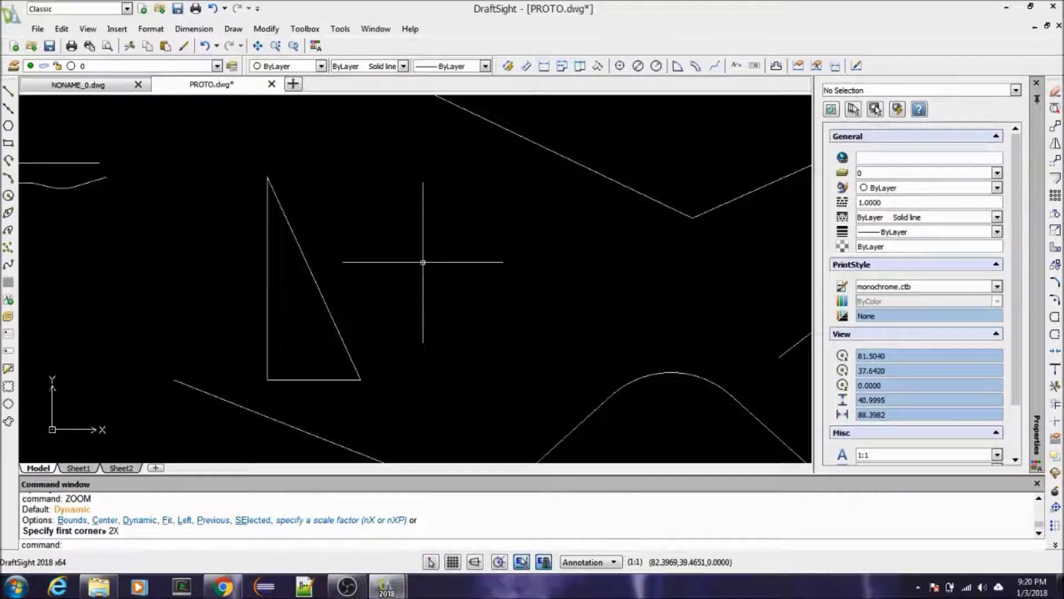
# Zoom to the extents of all the geometry with the ZOOM command's E option.
pyautogui.press('Escape')
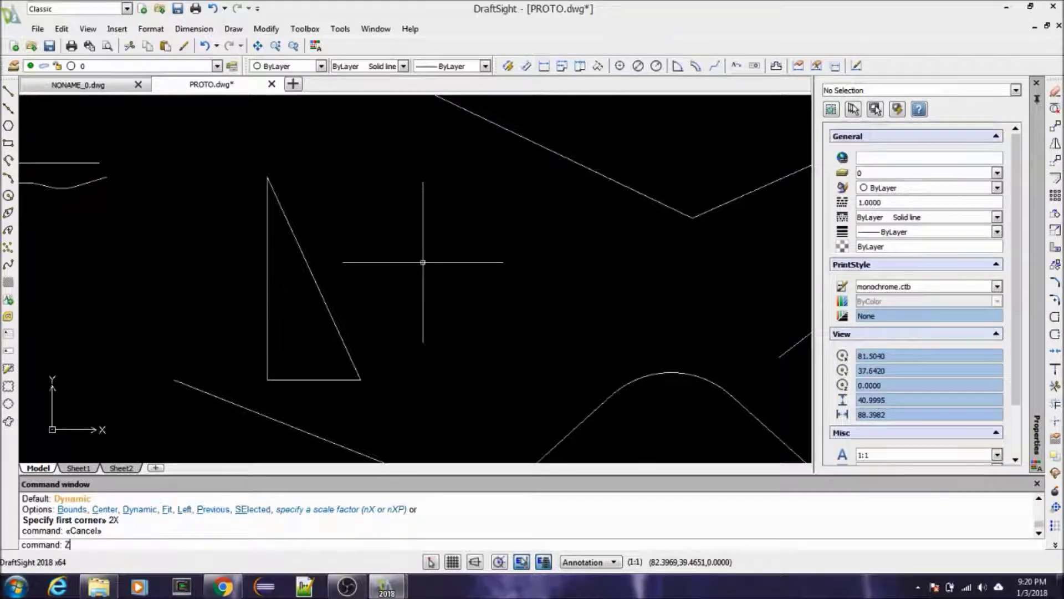
pyautogui.press('Return')
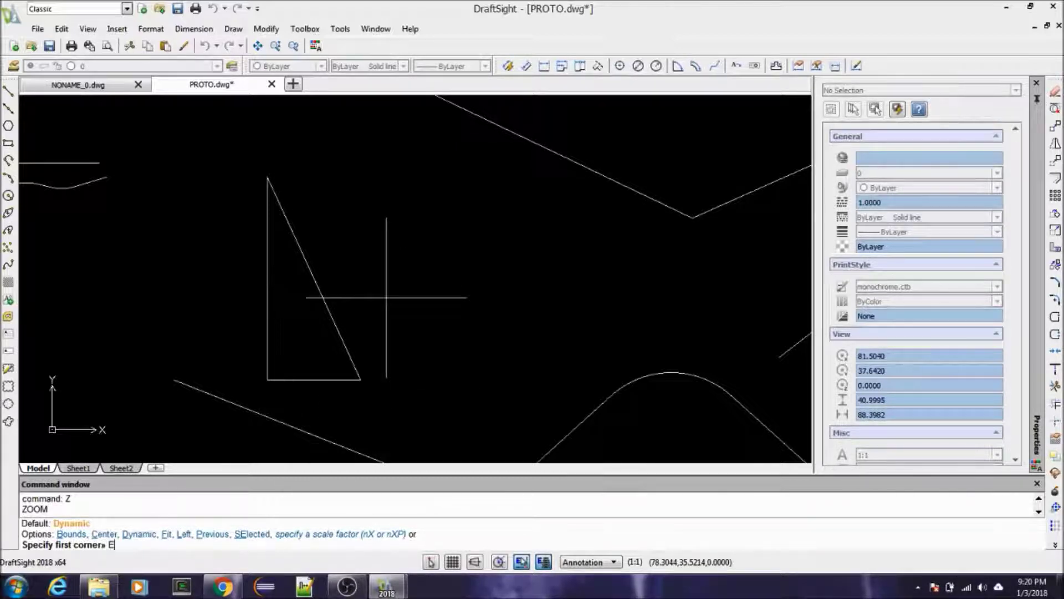
pyautogui.press('Return')
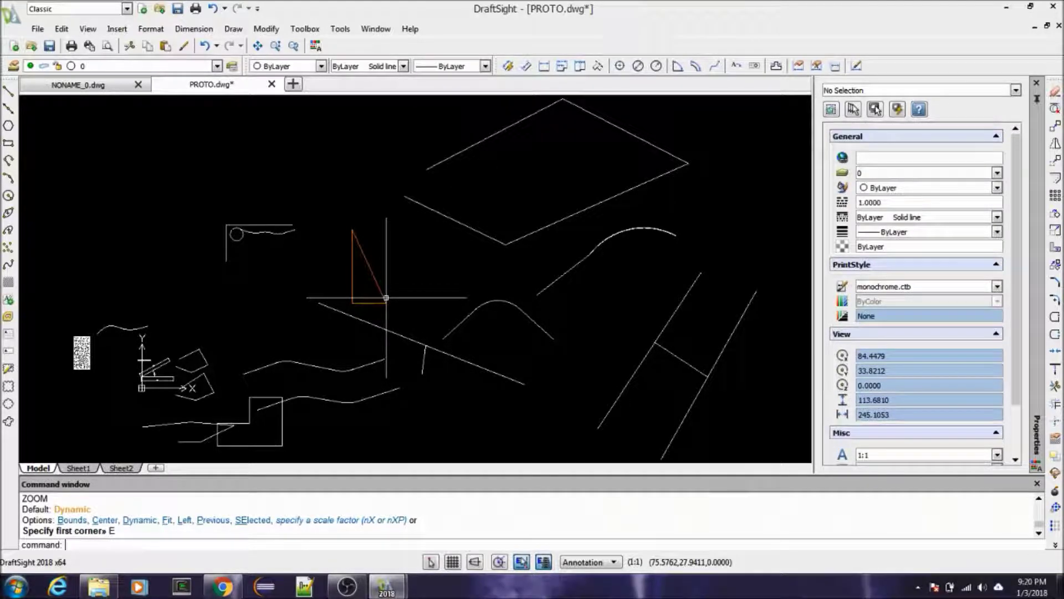
# Draw a short diagonal polyline about 88 units long, far below and to the left of the sample shapes.
pyautogui.scroll(-6, 604, 221)
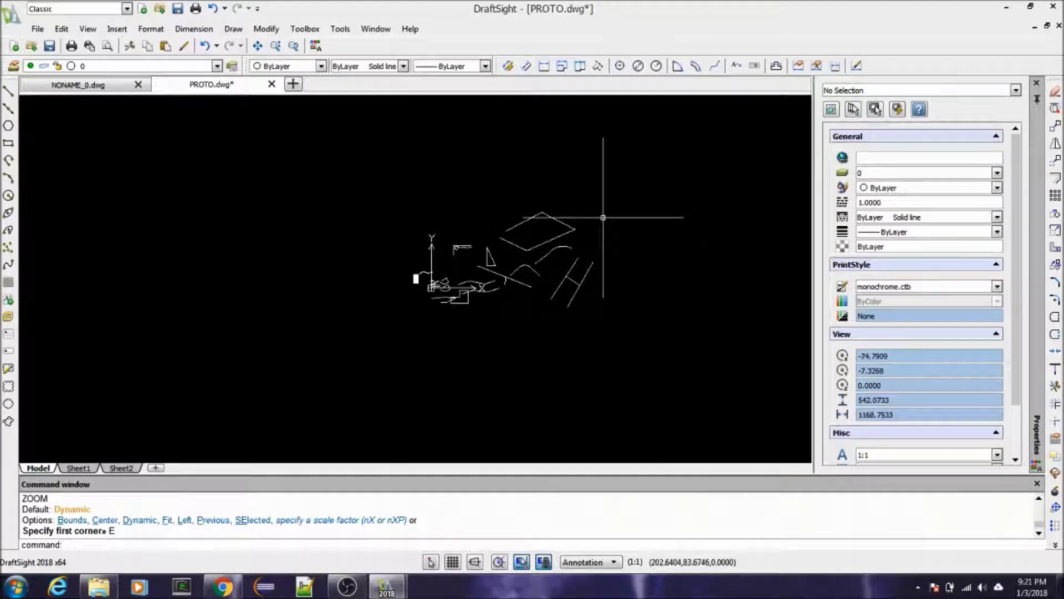
pyautogui.write('pl')
pyautogui.press('Return')
pyautogui.click(63, 437)
pyautogui.click(101, 410)
pyautogui.press('Return')
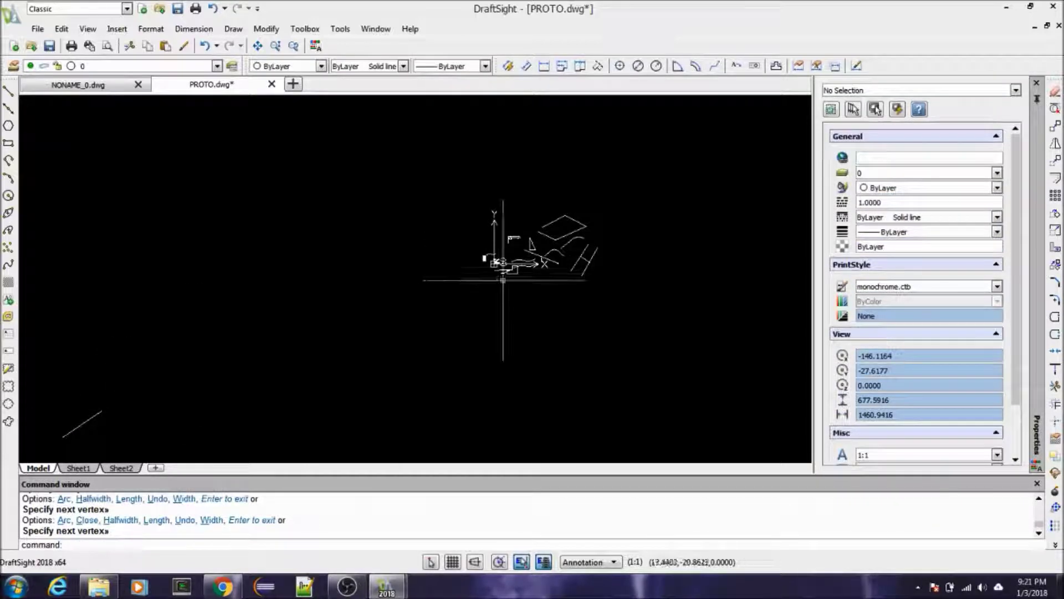
# Zoom in on the sample shapes, and use ZOOM with option E to fit all entities including the distant polyline.
pyautogui.scroll(4, 584, 201)
pyautogui.scroll(3, 423, 364)
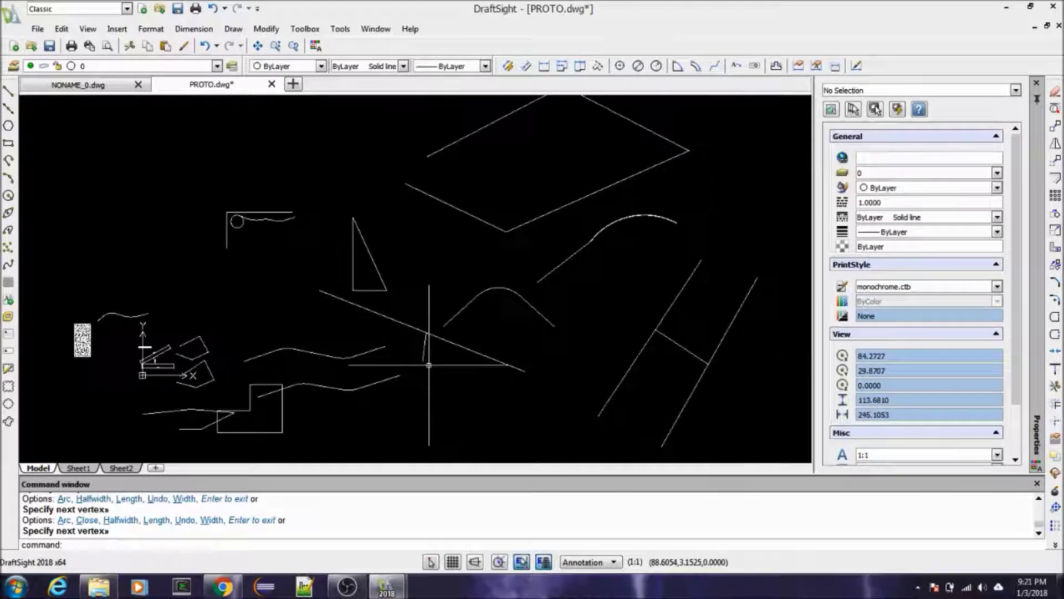
pyautogui.write('z')
pyautogui.press('Return')
pyautogui.write('ecify first corner» E')
pyautogui.press('Return')
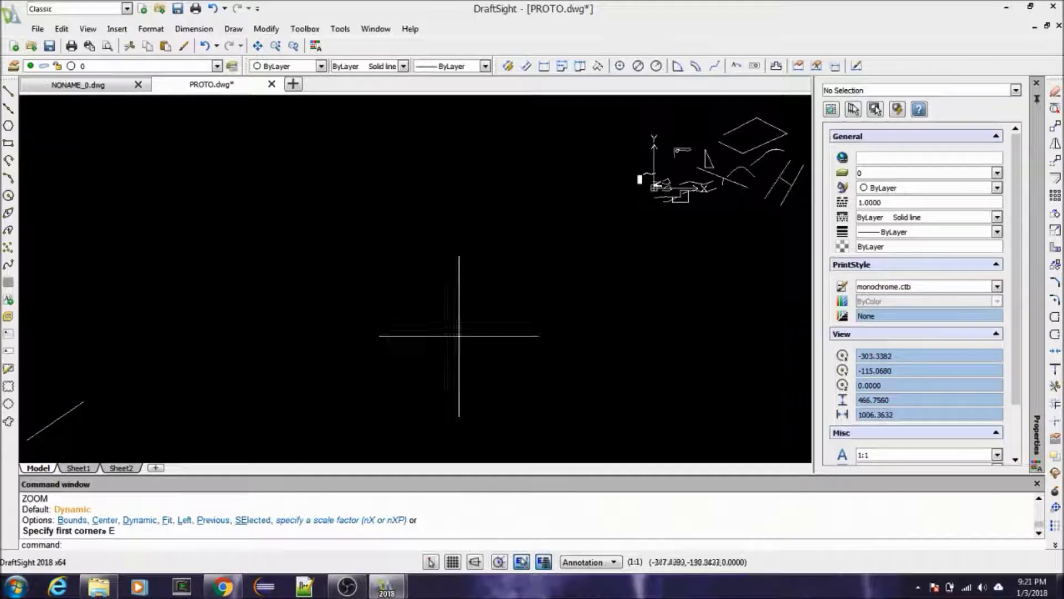
# Delete the short diagonal polyline far below and to the left of the sample shapes.
pyautogui.click(52, 422)
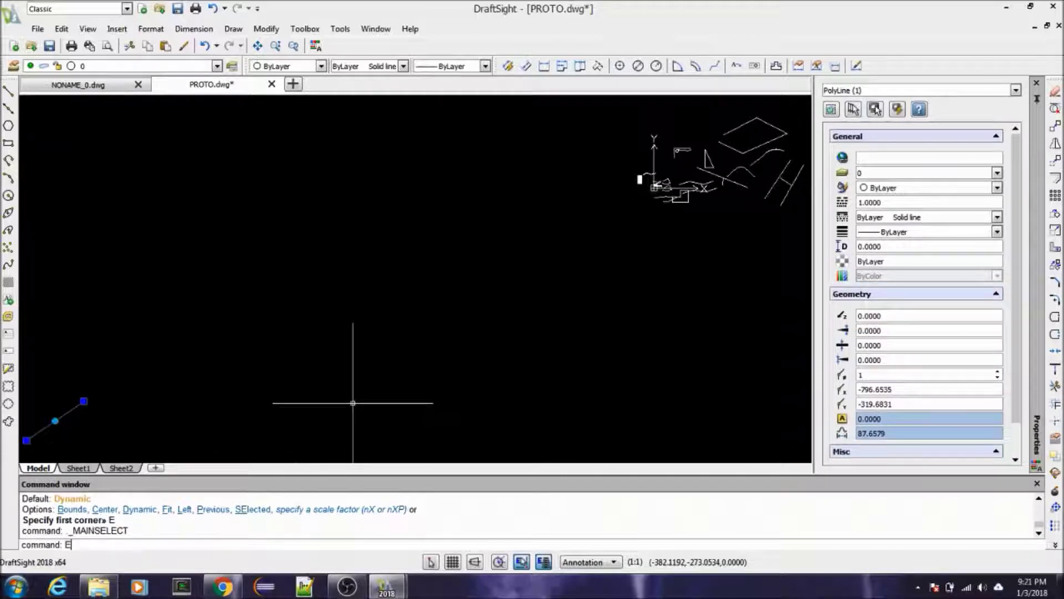
pyautogui.write('E')
pyautogui.press('Return')
# Draw a single-segment horizontal polyline in the empty area right of the diamond, with Ortho turned on.
pyautogui.scroll(-3, 299, 393)
pyautogui.scroll(5, 475, 261)
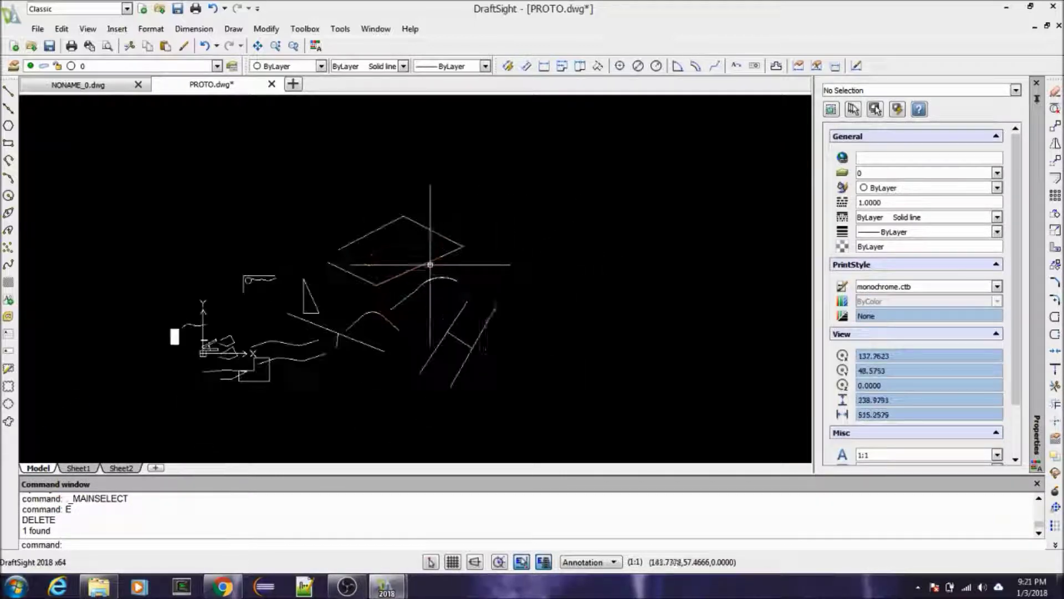
pyautogui.scroll(6, 430, 264)
pyautogui.scroll(-2, 420, 283)
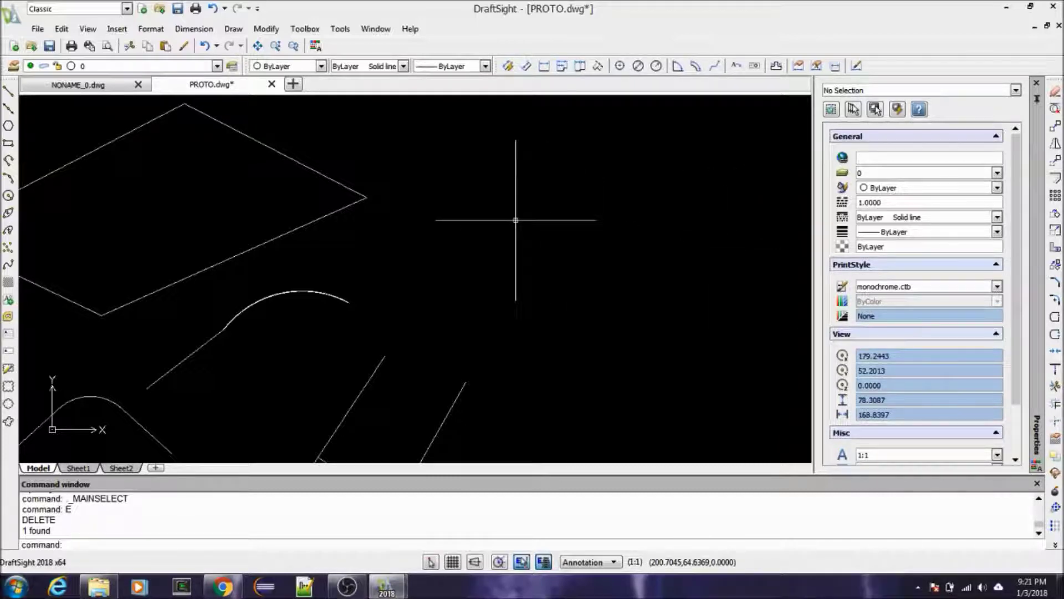
pyautogui.press('Escape')
pyautogui.press('Escape')
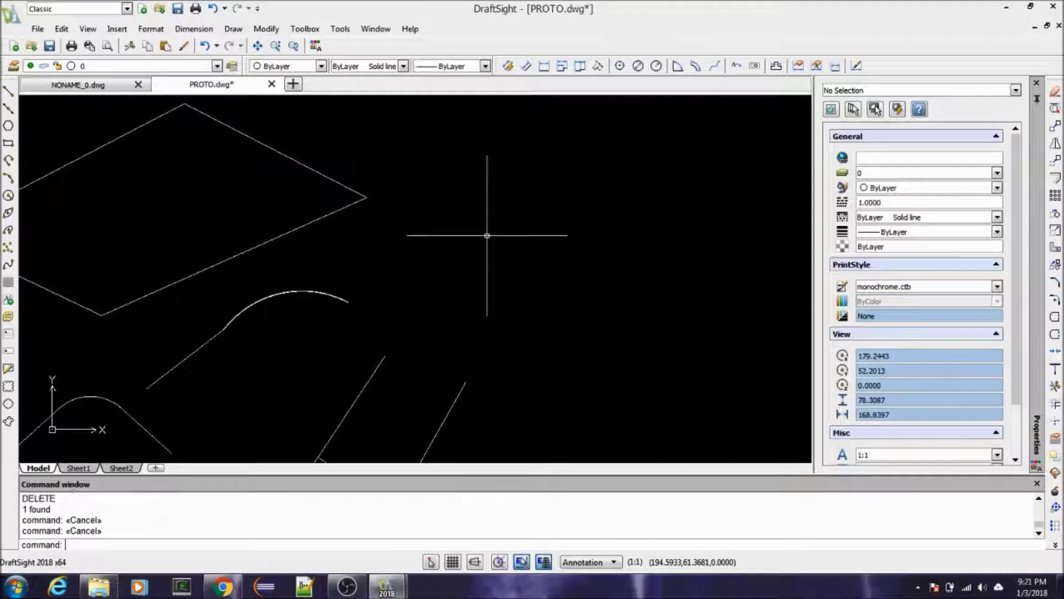
pyautogui.write('pl')
pyautogui.press('Return')
pyautogui.click(444, 242)
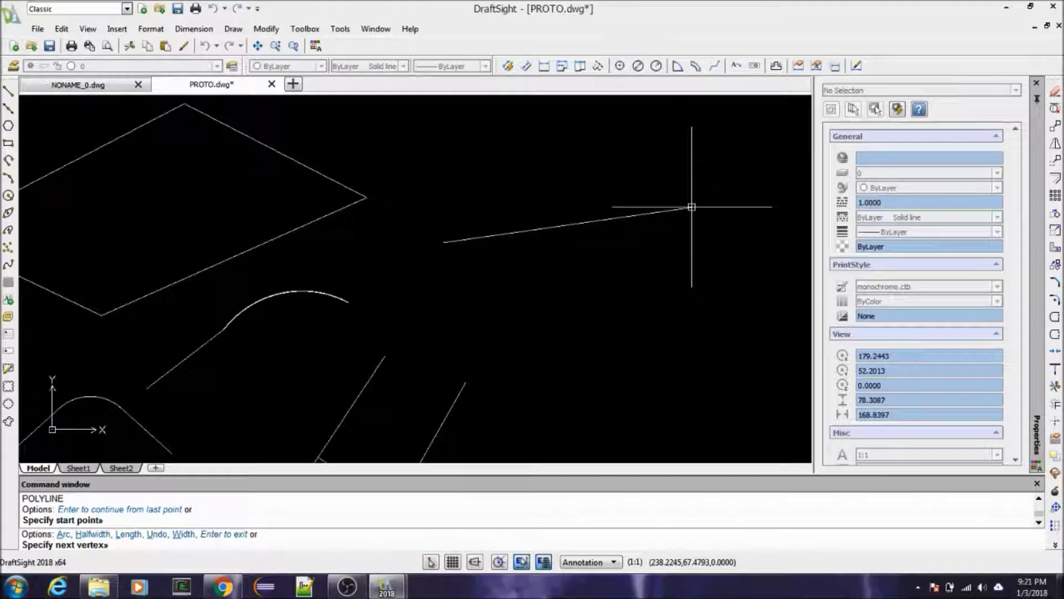
pyautogui.click(474, 561)
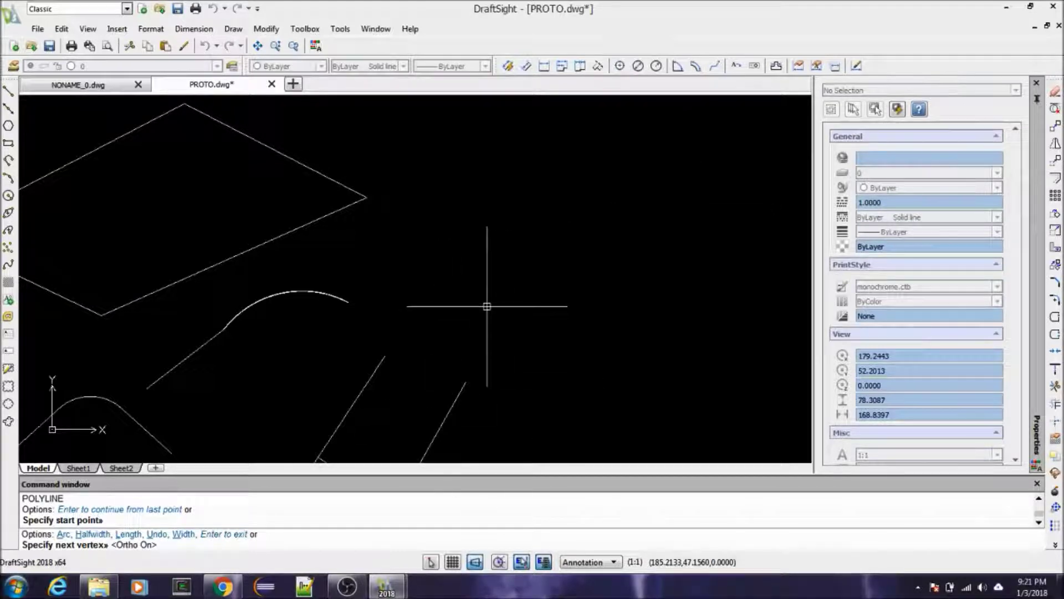
pyautogui.click(749, 265)
pyautogui.press('Return')
pyautogui.press('Escape')
pyautogui.press('Escape')
pyautogui.press('Escape')
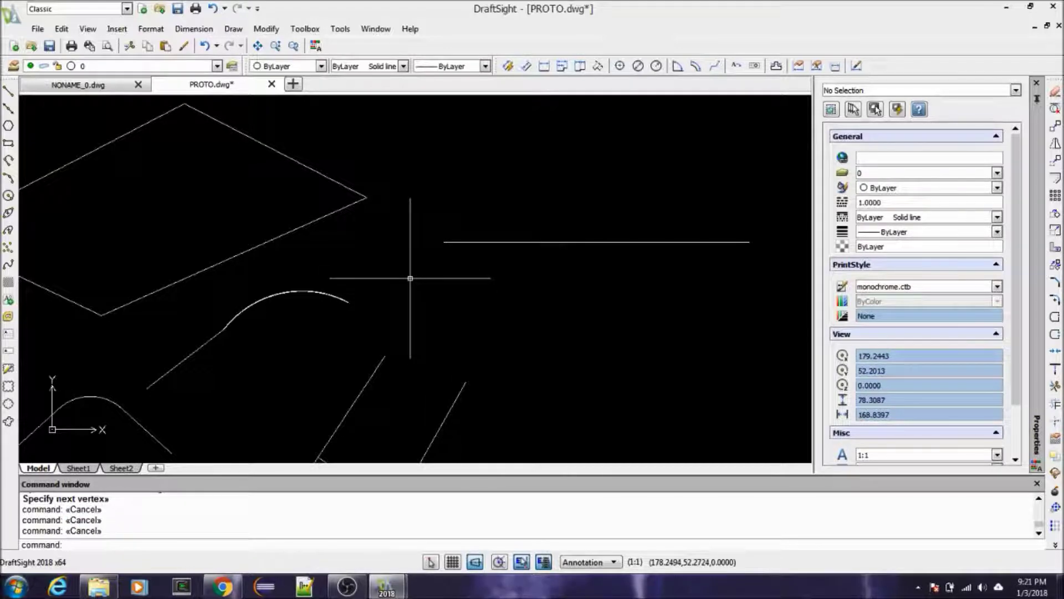
# Rotate the horizontal polyline right of the diamond by 90 degrees about its left endpoint, and undo the rotation.
pyautogui.write('RO')
pyautogui.press('Return')
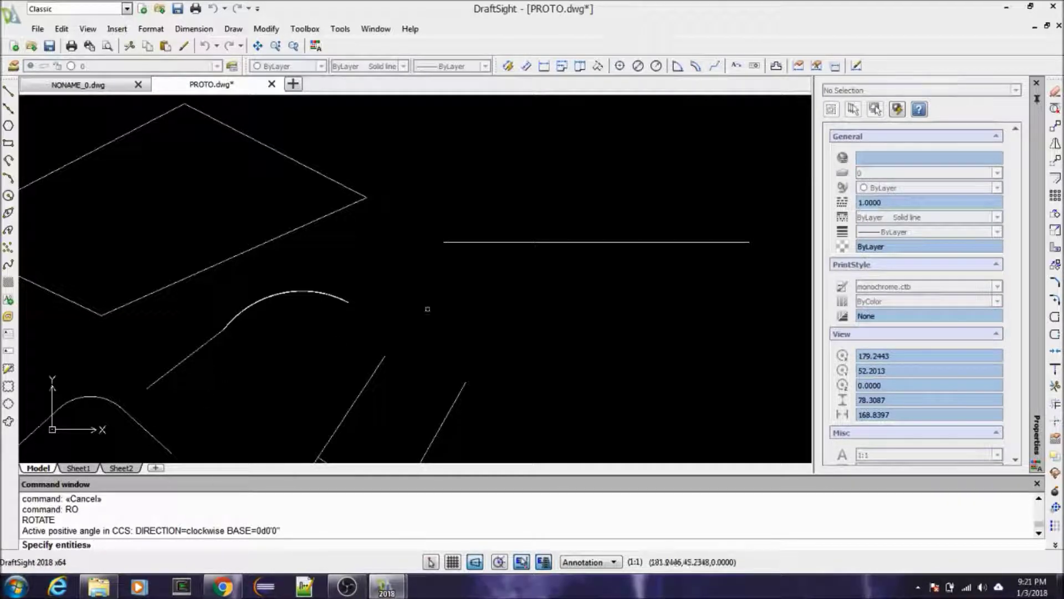
pyautogui.click(513, 241)
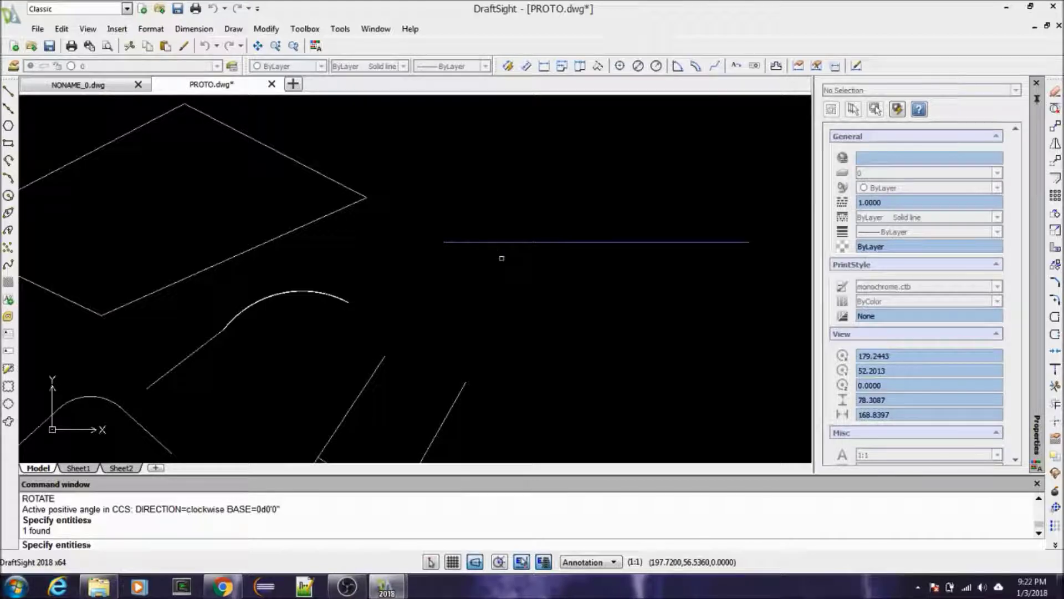
pyautogui.press('Return')
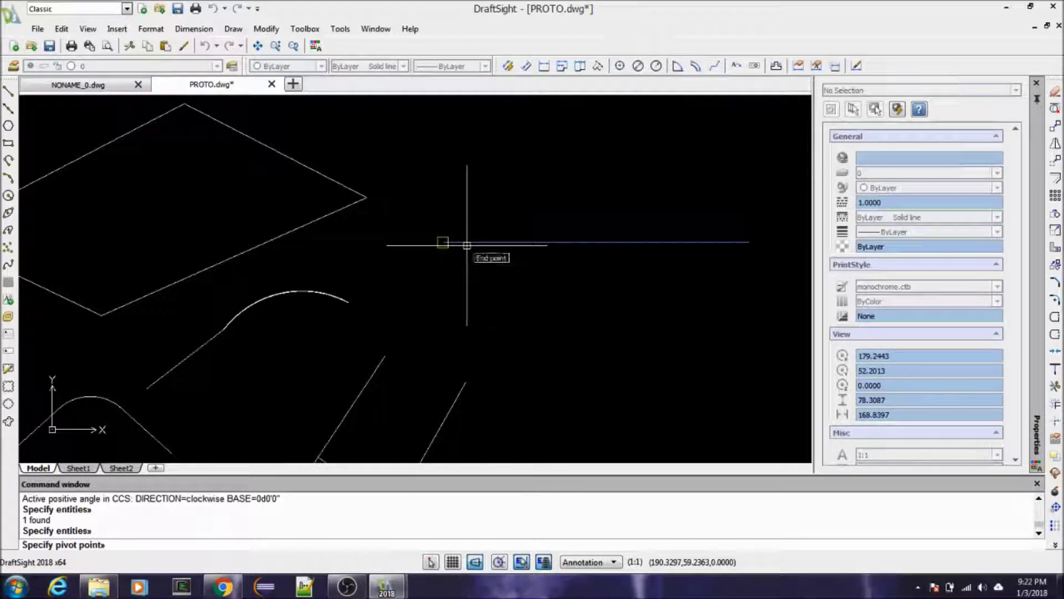
pyautogui.click(468, 245)
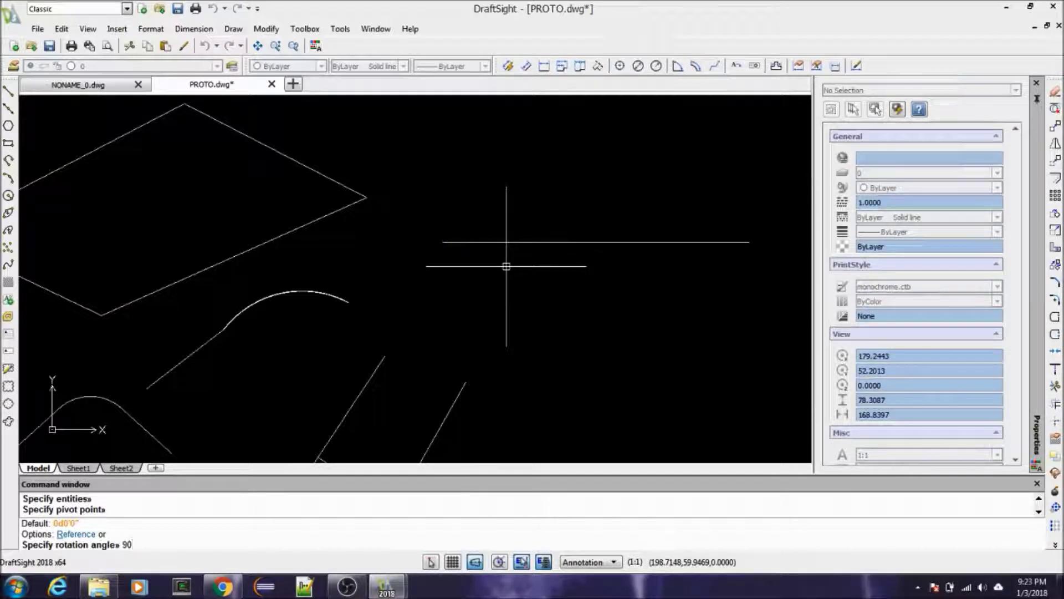
pyautogui.press('Return')
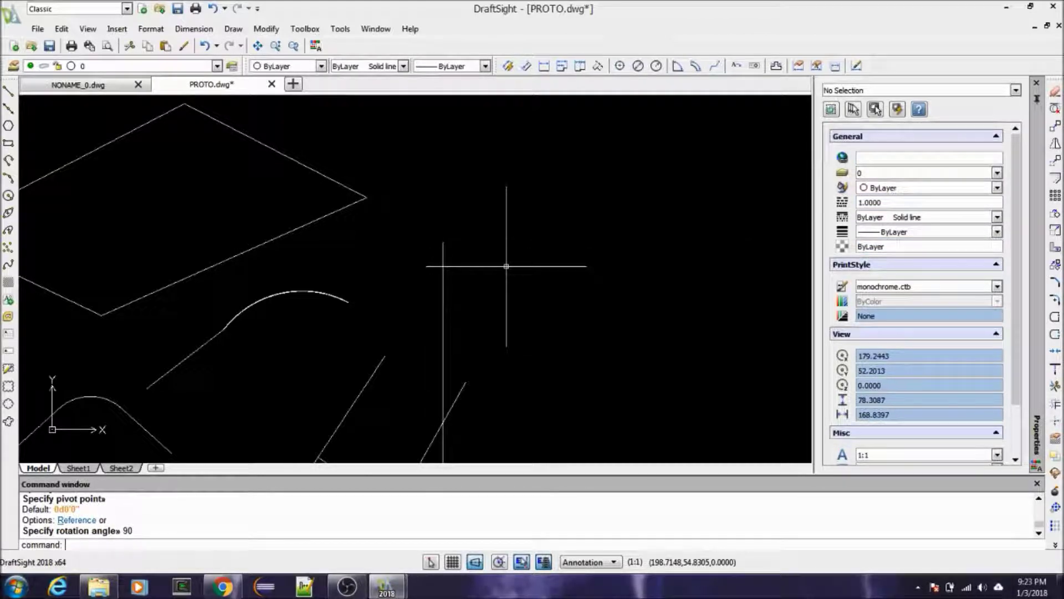
pyautogui.hotkey('ctrl', 'z')
# Rotate the horizontal polyline by -90 degrees about its left endpoint, and undo the rotation.
pyautogui.write('R')
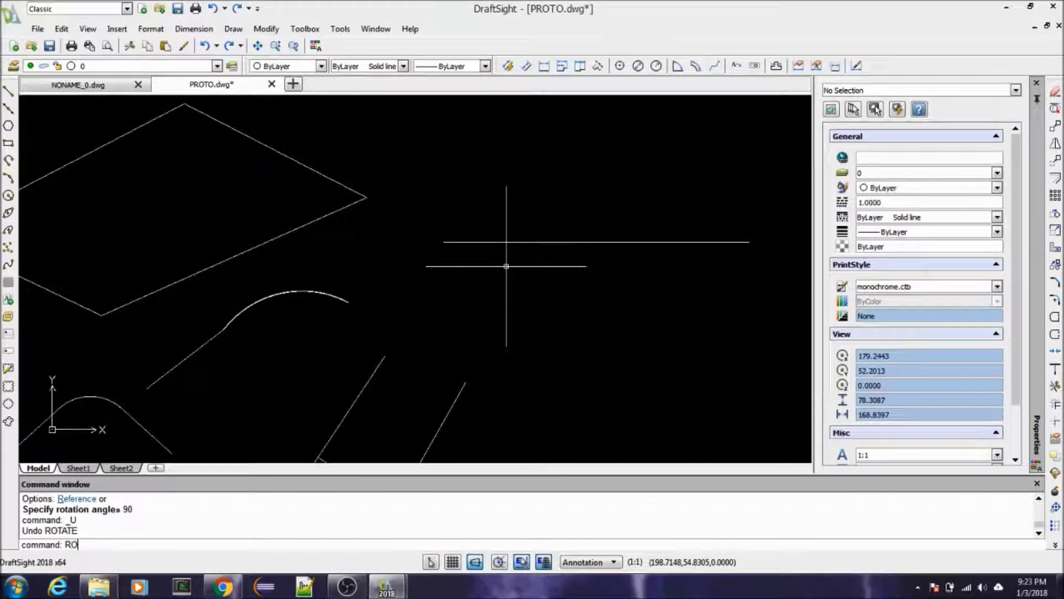
pyautogui.write('O')
pyautogui.press('Return')
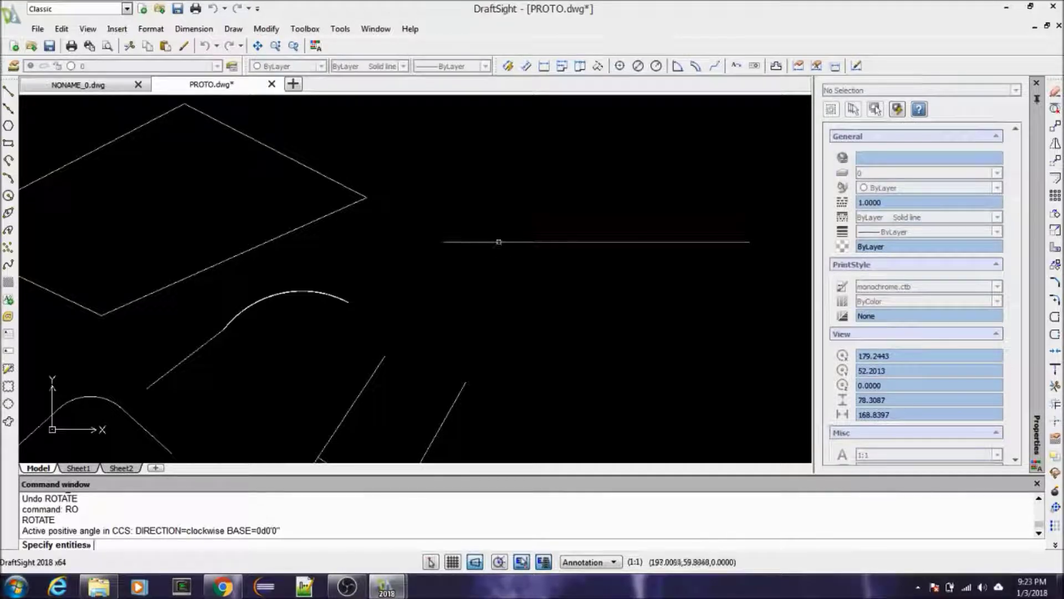
pyautogui.click(499, 242)
pyautogui.press('Return')
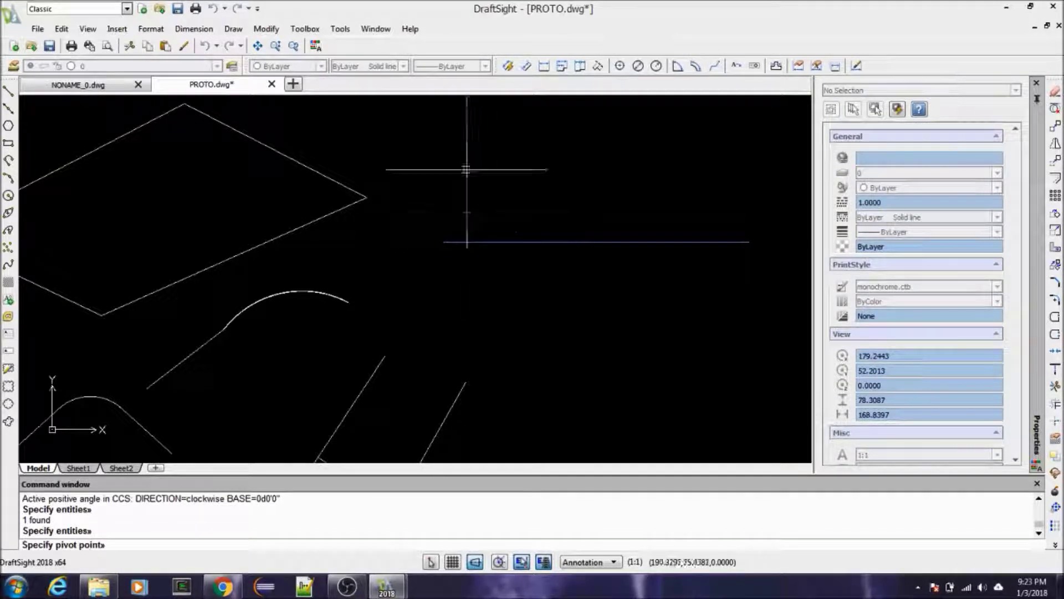
pyautogui.click(444, 241)
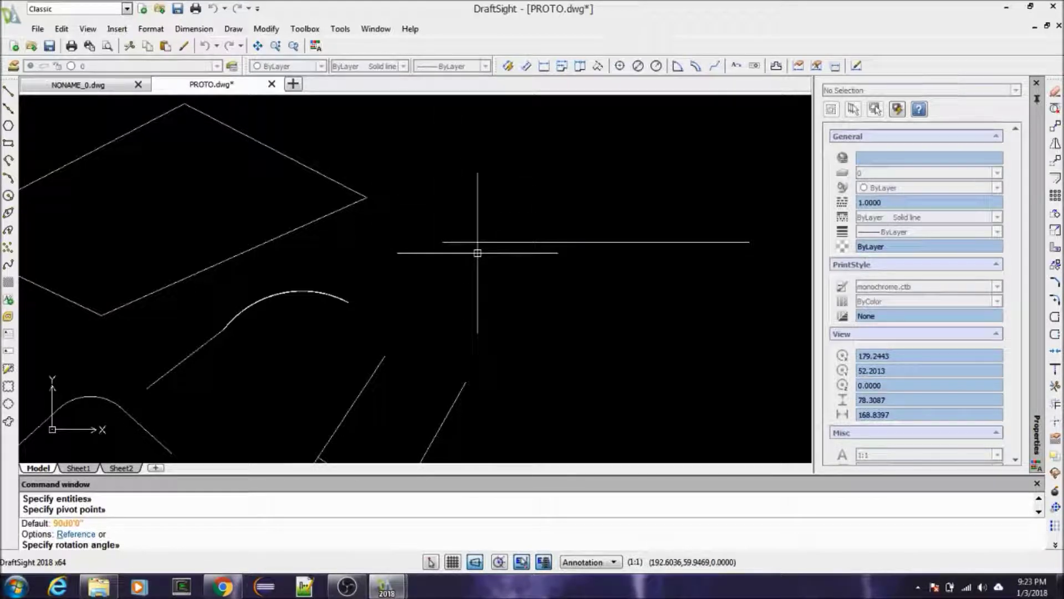
pyautogui.write('0')
pyautogui.press('Return')
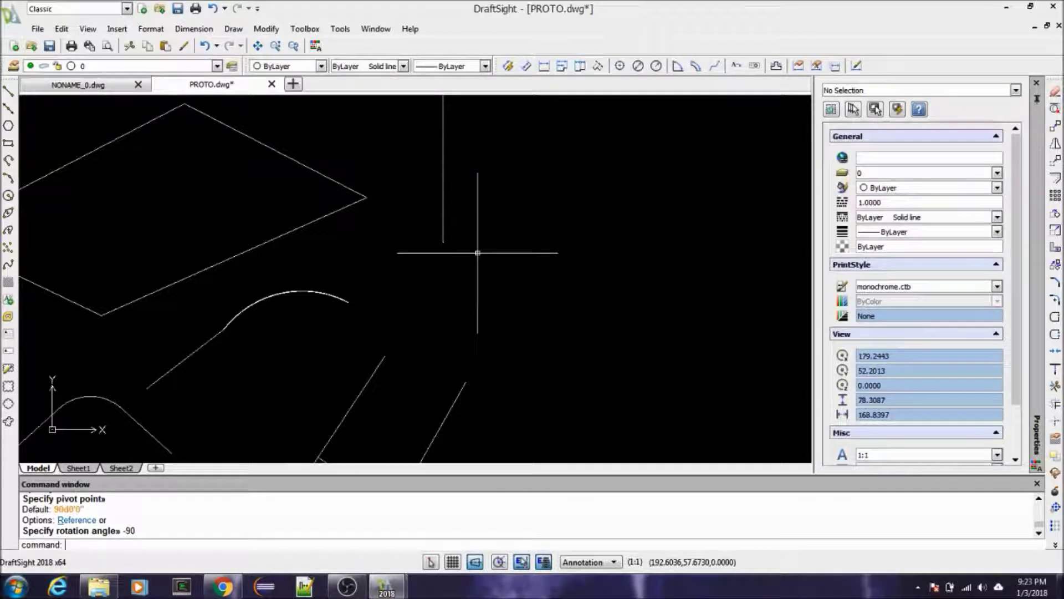
pyautogui.hotkey('ctrl', 'z')
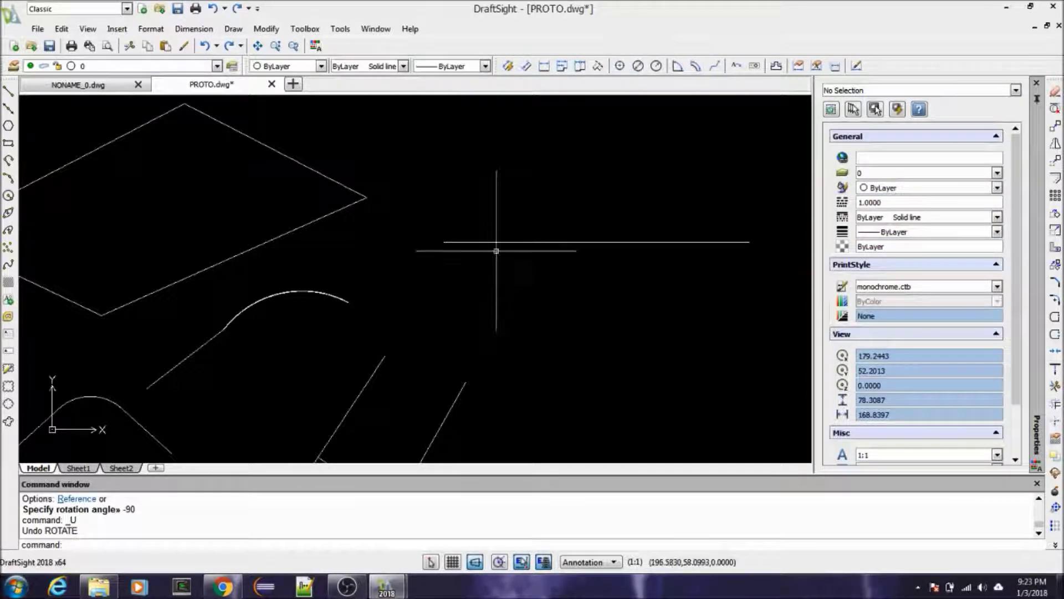
pyautogui.press('Escape')
pyautogui.press('Escape')
pyautogui.press('Escape')
pyautogui.press('Escape')
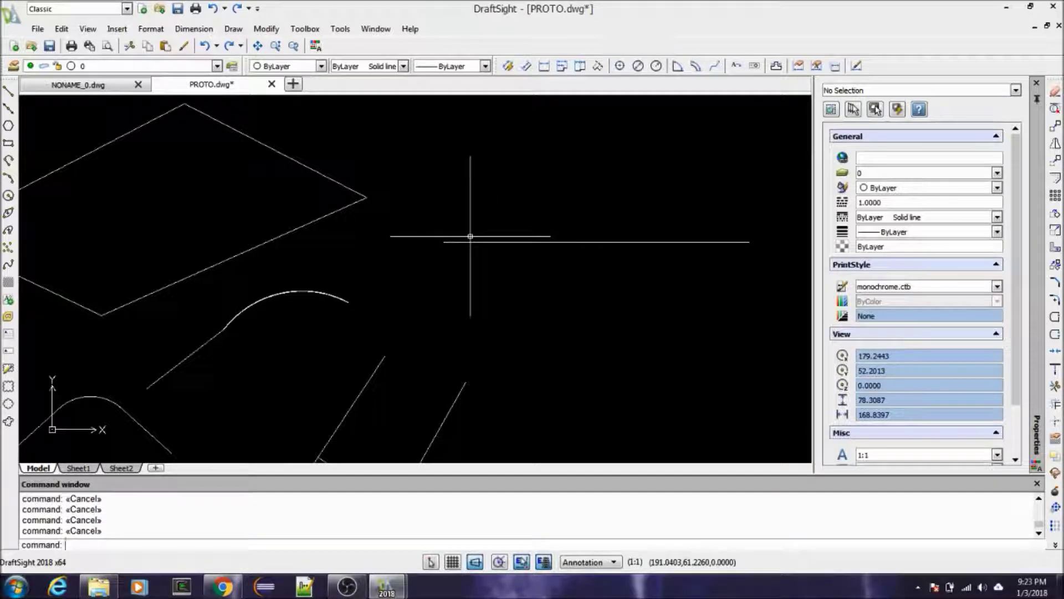
# Rotate the horizontal polyline by 270 degrees about its left endpoint, and undo the rotation.
pyautogui.write('RO')
pyautogui.press('Return')
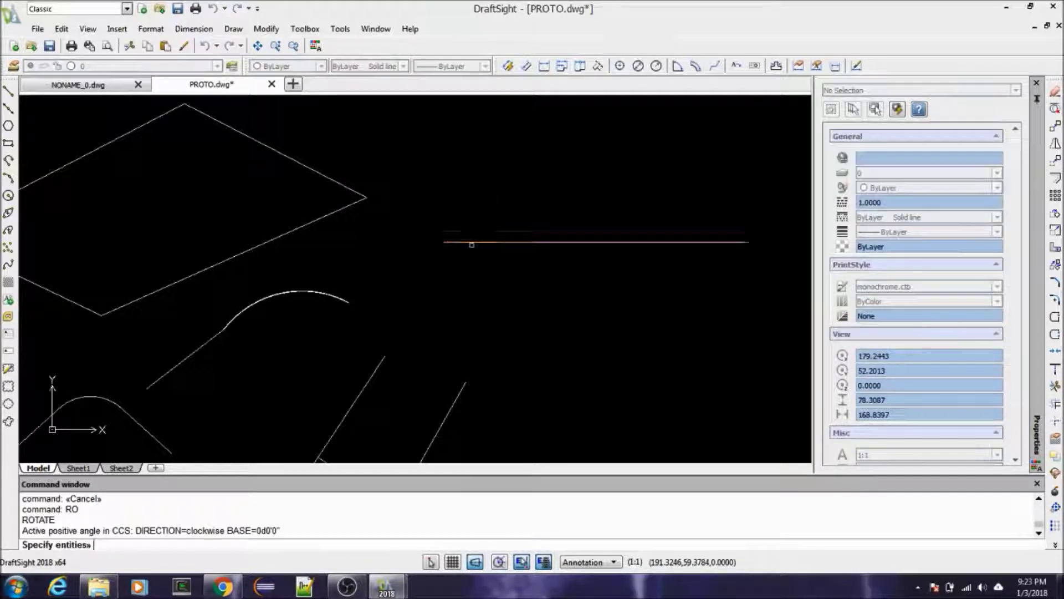
pyautogui.click(469, 242)
pyautogui.press('Return')
pyautogui.click(465, 244)
pyautogui.write('270')
pyautogui.press('Return')
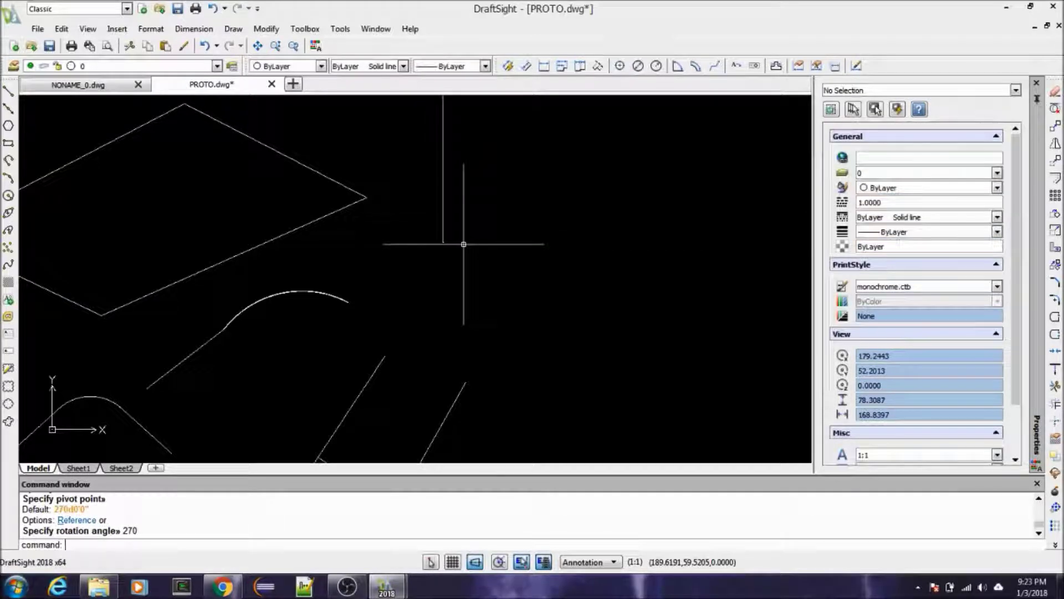
pyautogui.hotkey('ctrl', 'z')
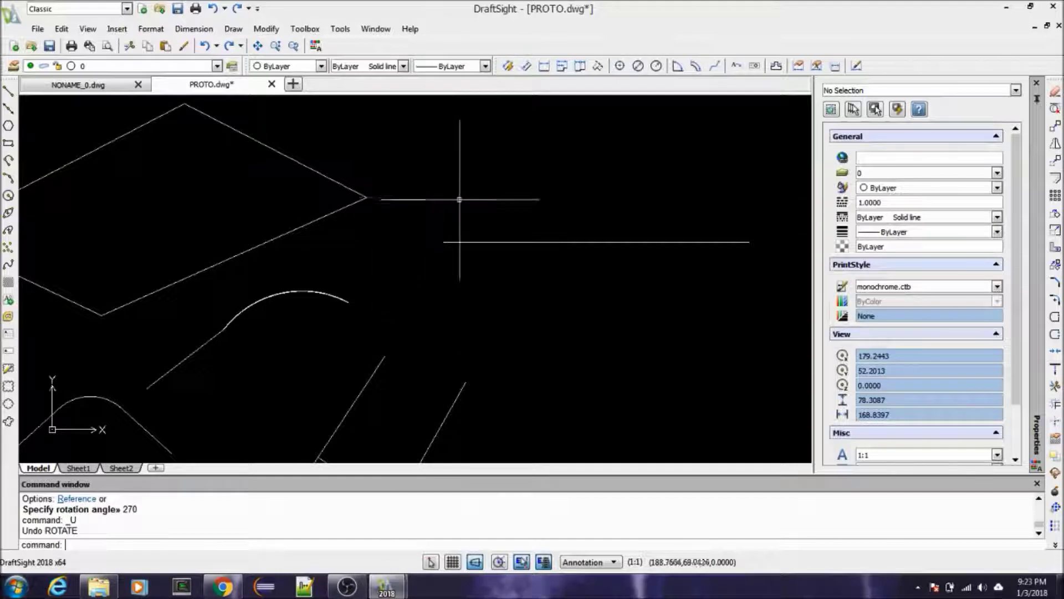
pyautogui.scroll(-2, 390, 237)
pyautogui.scroll(-2, 391, 239)
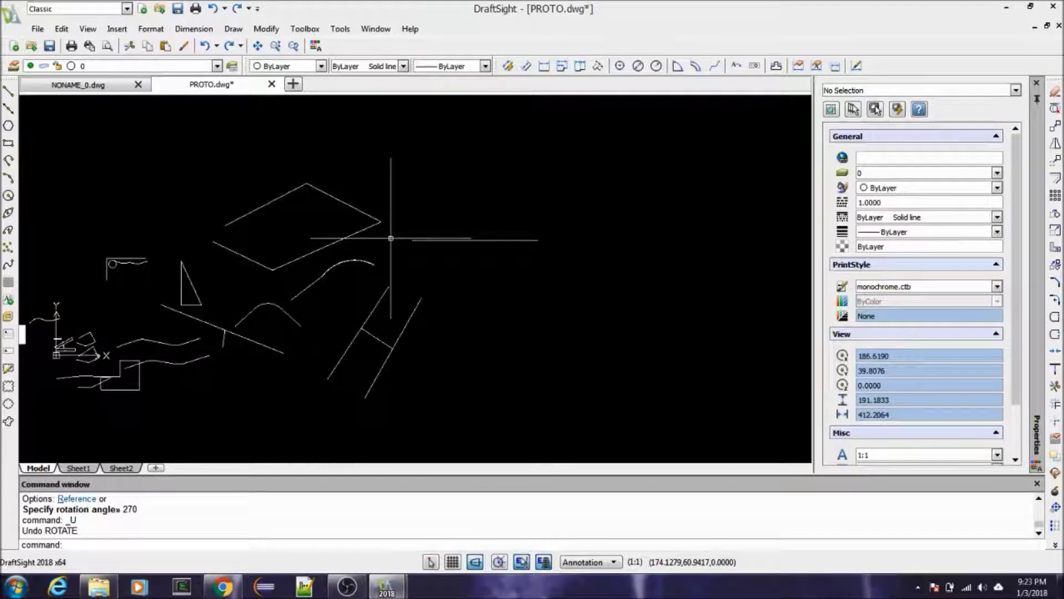
pyautogui.scroll(2, 469, 251)
pyautogui.scroll(1, 470, 251)
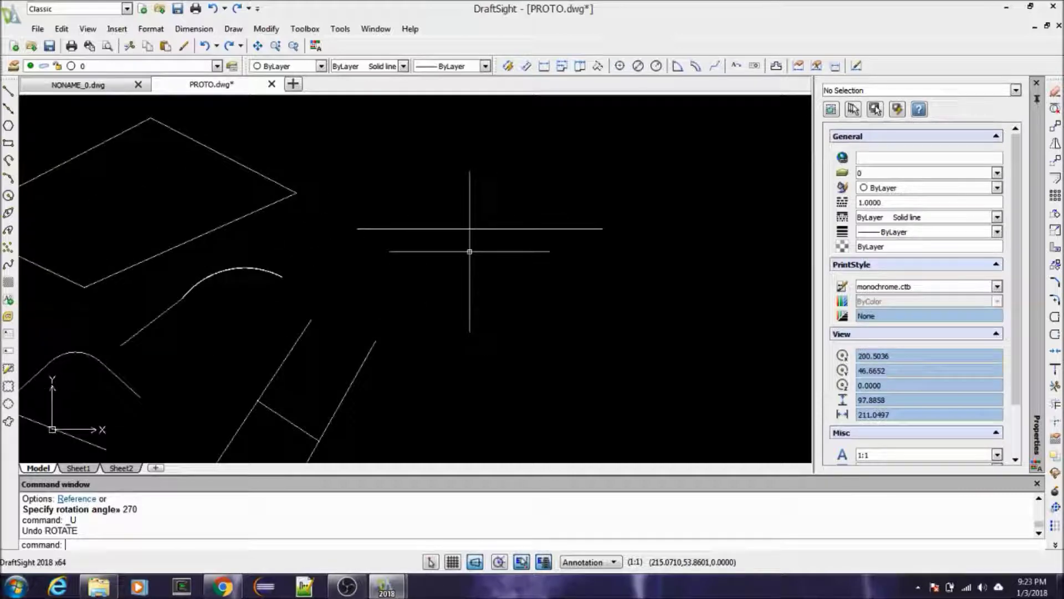
pyautogui.scroll(-1, 499, 256)
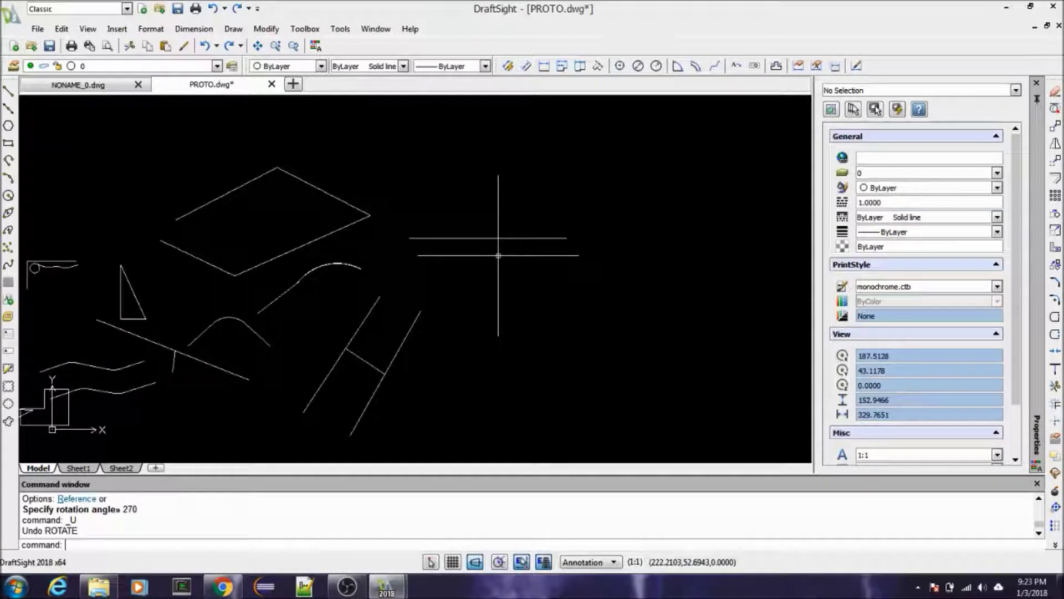
pyautogui.scroll(1, 419, 238)
pyautogui.scroll(-1, 447, 239)
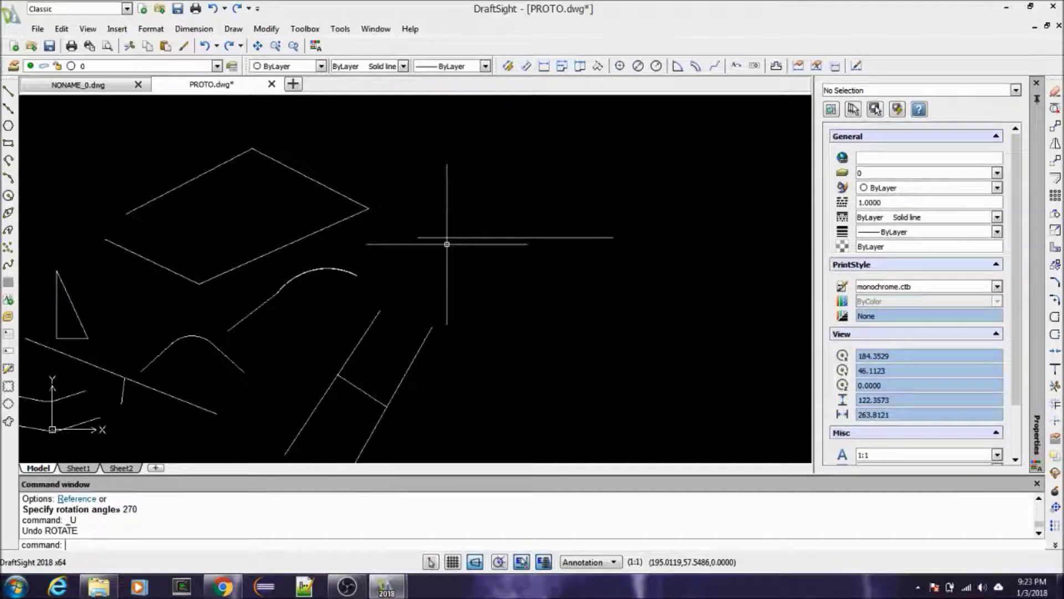
pyautogui.scroll(3, 438, 244)
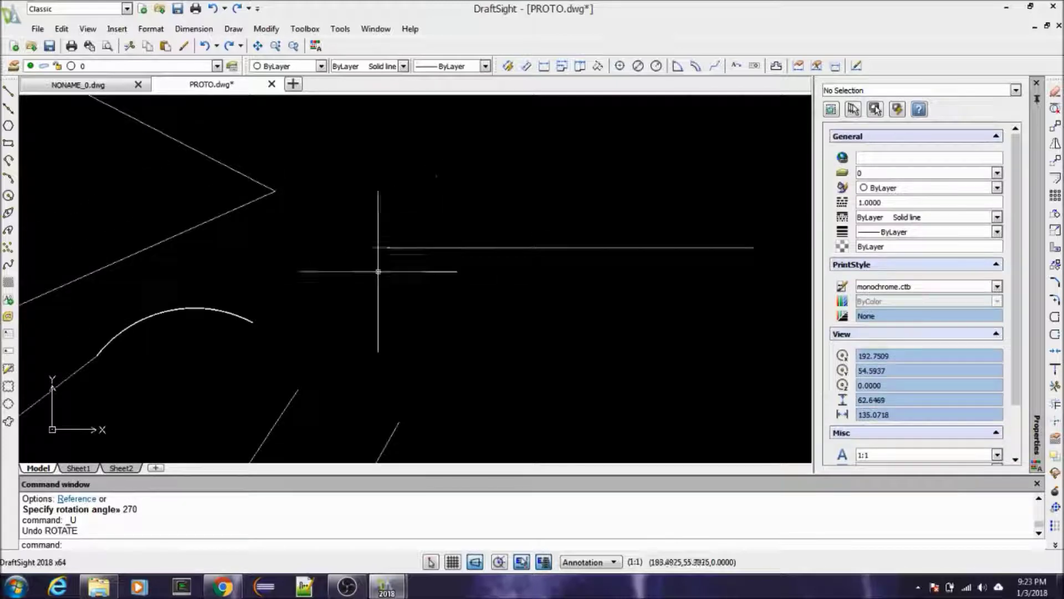
pyautogui.scroll(-2, 266, 279)
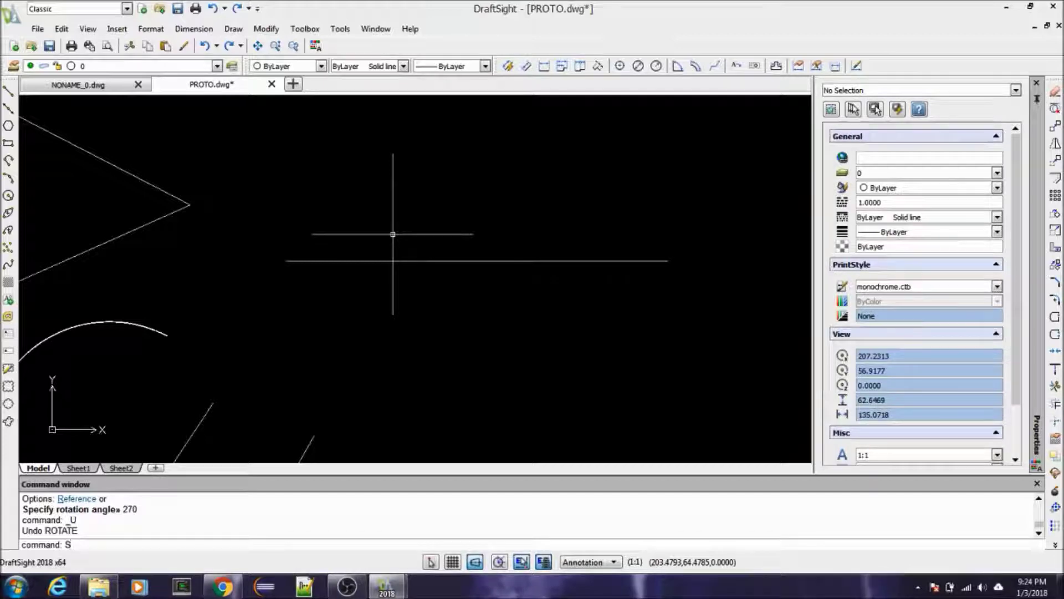
# Scale the horizontal polyline by a factor of .5 from its left endpoint, and undo the scaling.
pyautogui.press('Escape')
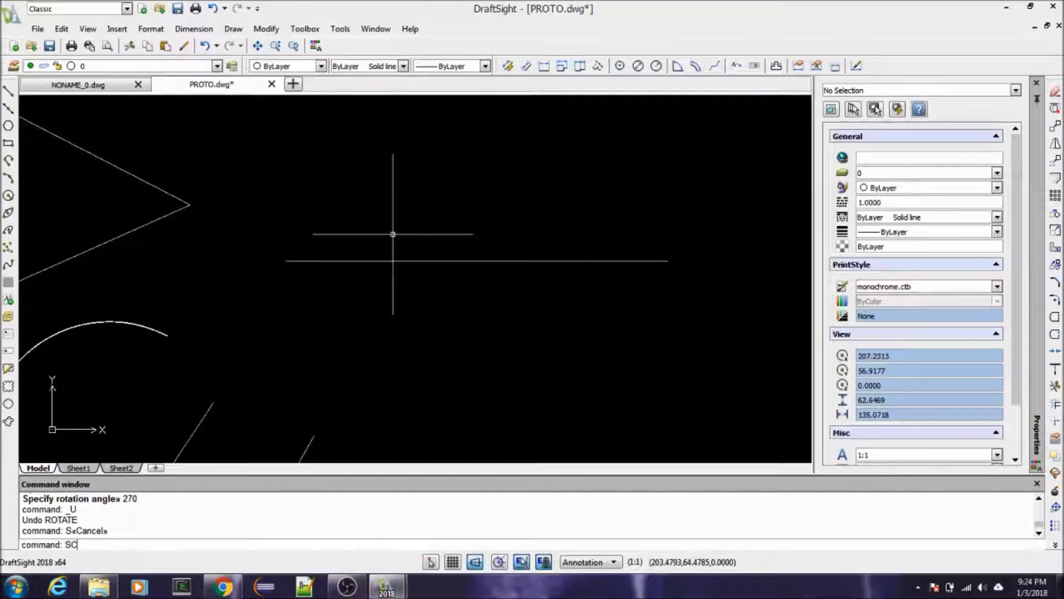
pyautogui.write('SC')
pyautogui.press('Return')
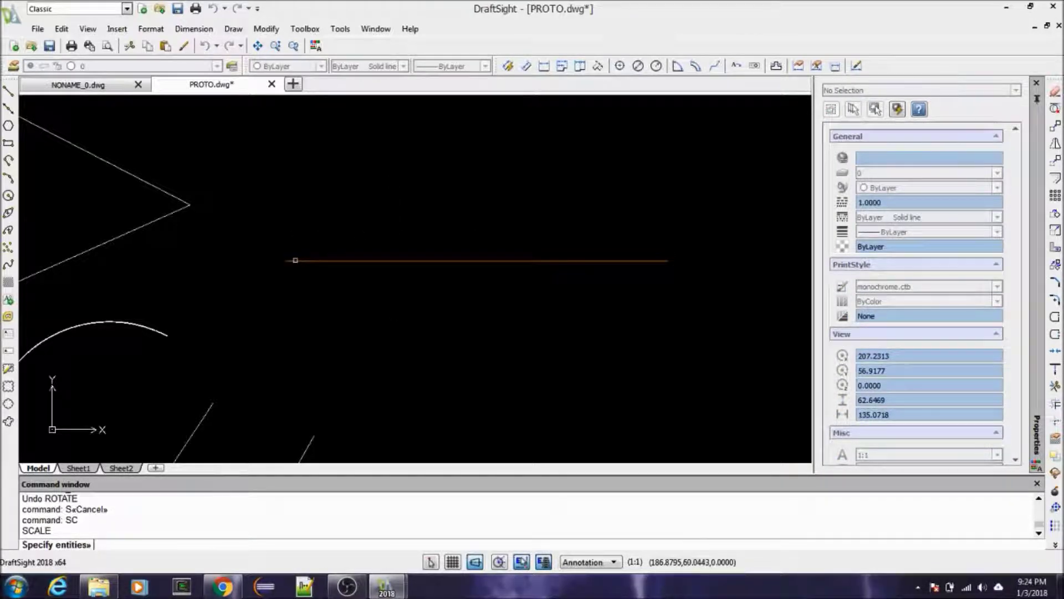
pyautogui.click(295, 261)
pyautogui.press('Return')
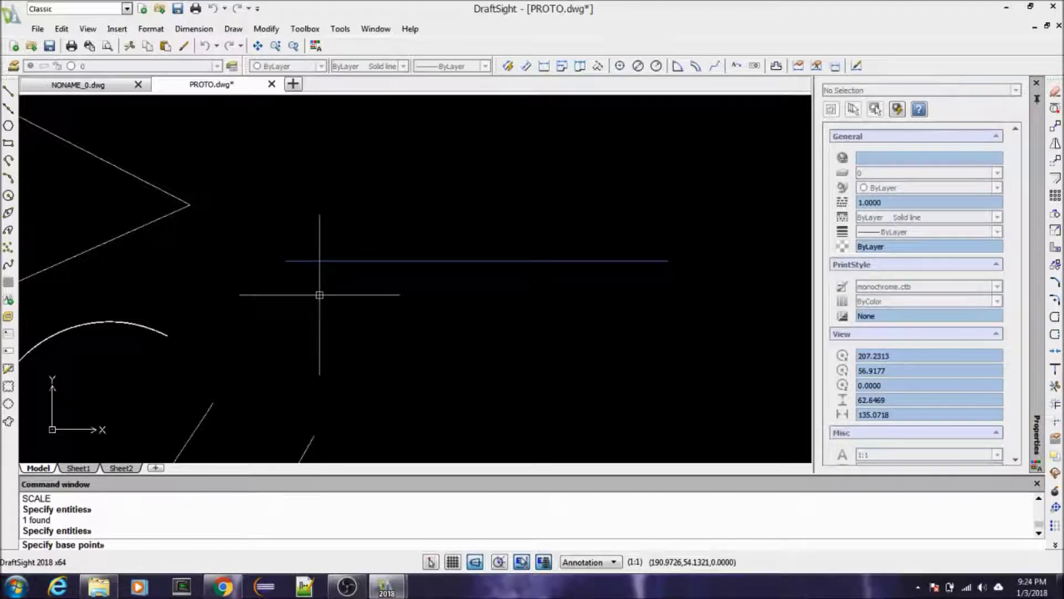
pyautogui.click(294, 261)
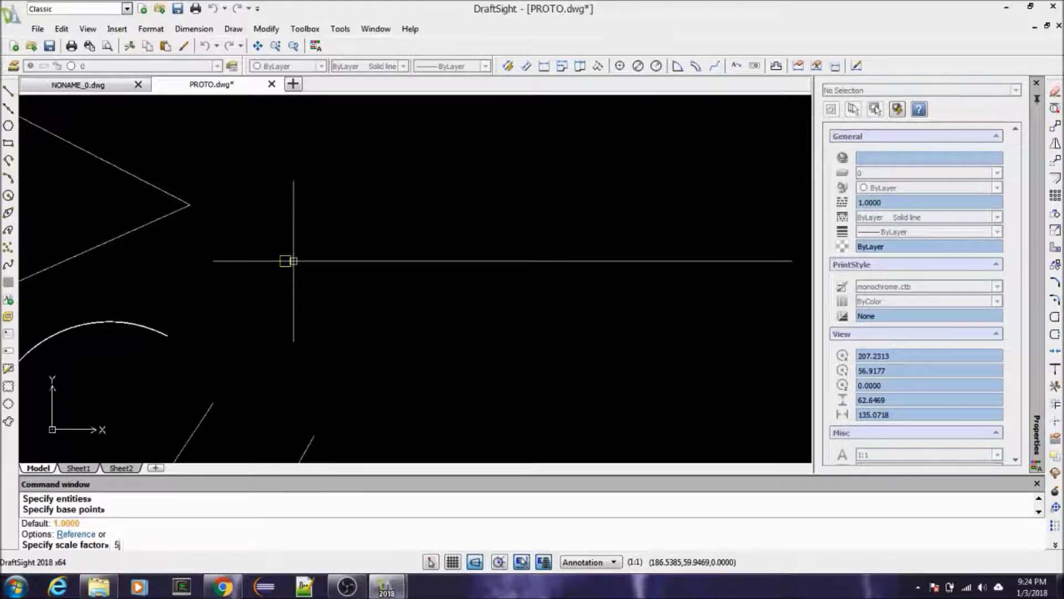
pyautogui.press('Return')
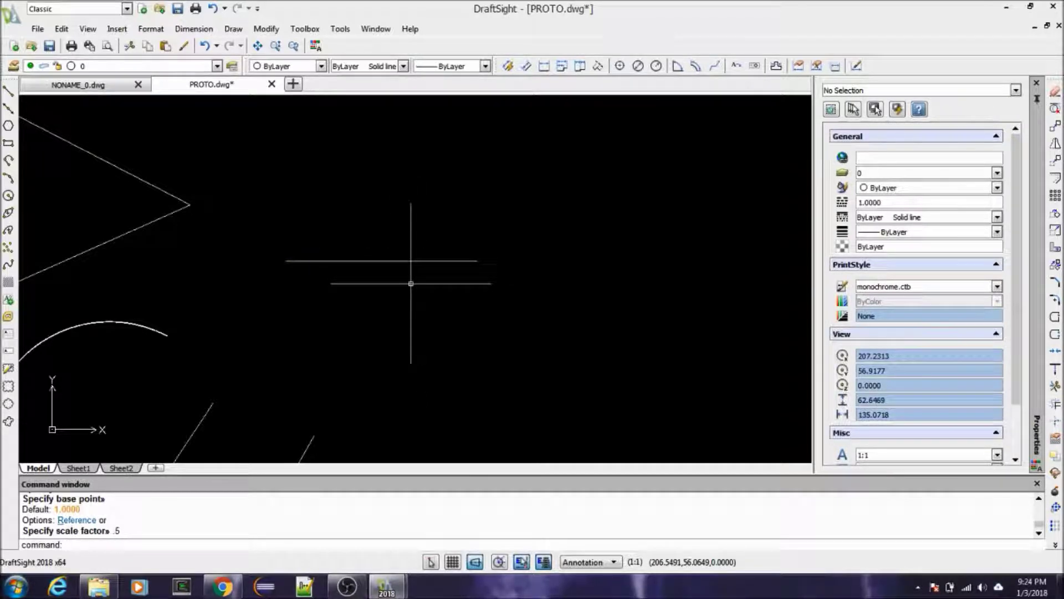
pyautogui.hotkey('ctrl', 'z')
pyautogui.press('Escape')
pyautogui.press('Escape')
pyautogui.press('Escape')
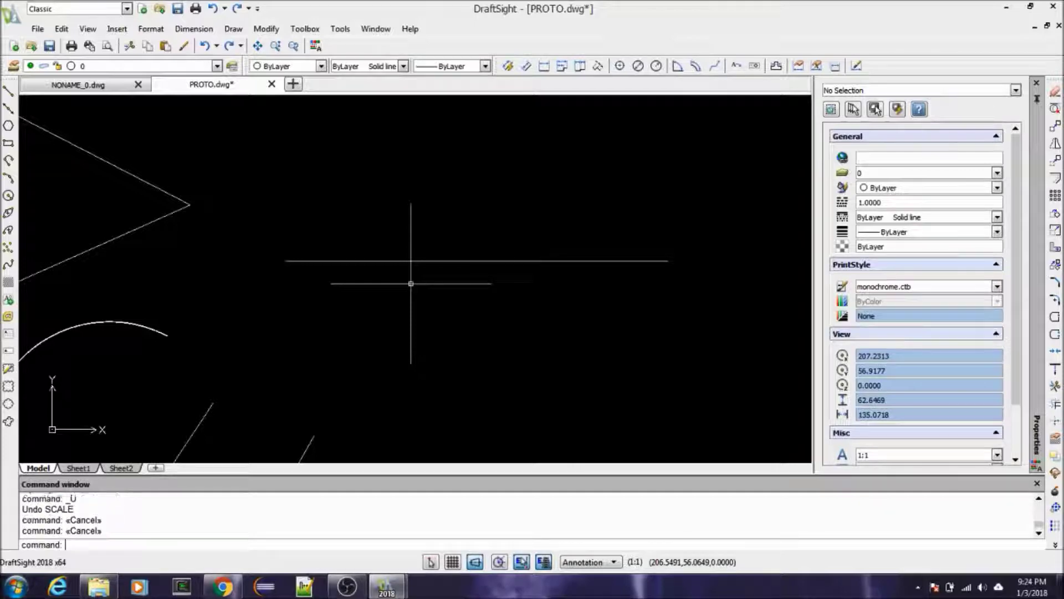
# Scale the horizontal polyline by a factor of 2 from its left endpoint.
pyautogui.write('SC')
pyautogui.press('Escape')
pyautogui.press('Escape')
pyautogui.press('Escape')
pyautogui.write('S')
pyautogui.press('Return')
pyautogui.click(314, 261)
pyautogui.press('Return')
pyautogui.click(303, 261)
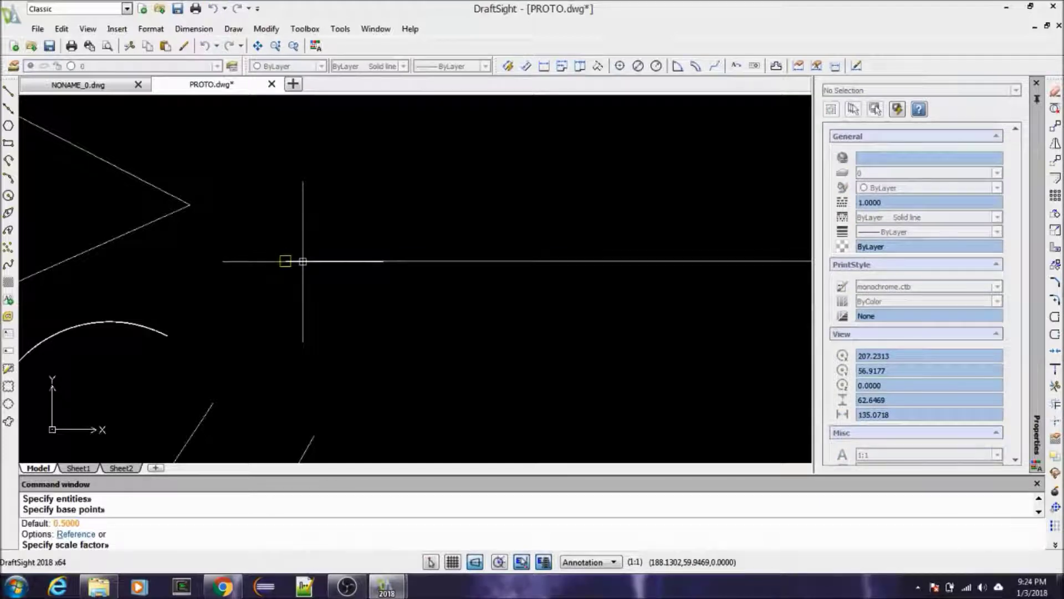
pyautogui.write('2')
pyautogui.press('Return')
pyautogui.scroll(-3, 290, 283)
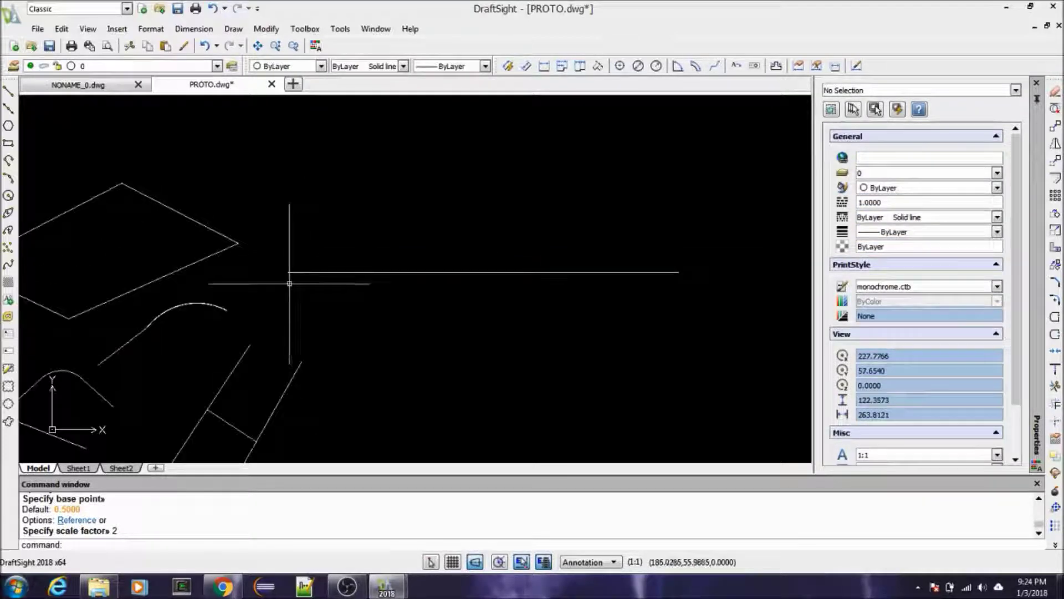
# Delete the scaled horizontal polyline right of the diamond.
pyautogui.click(387, 273)
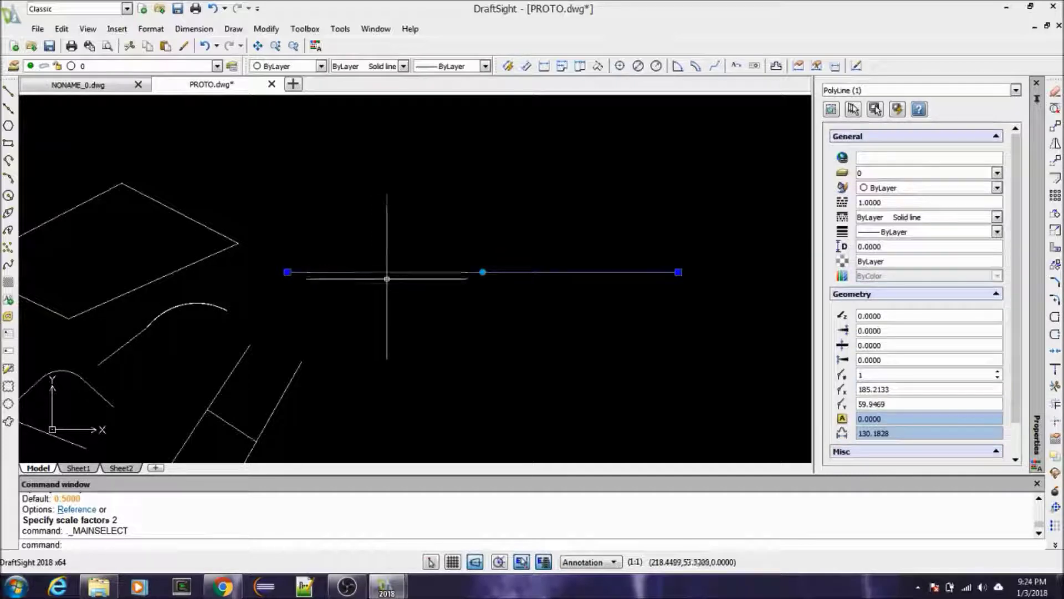
pyautogui.write('E')
pyautogui.press('Return')
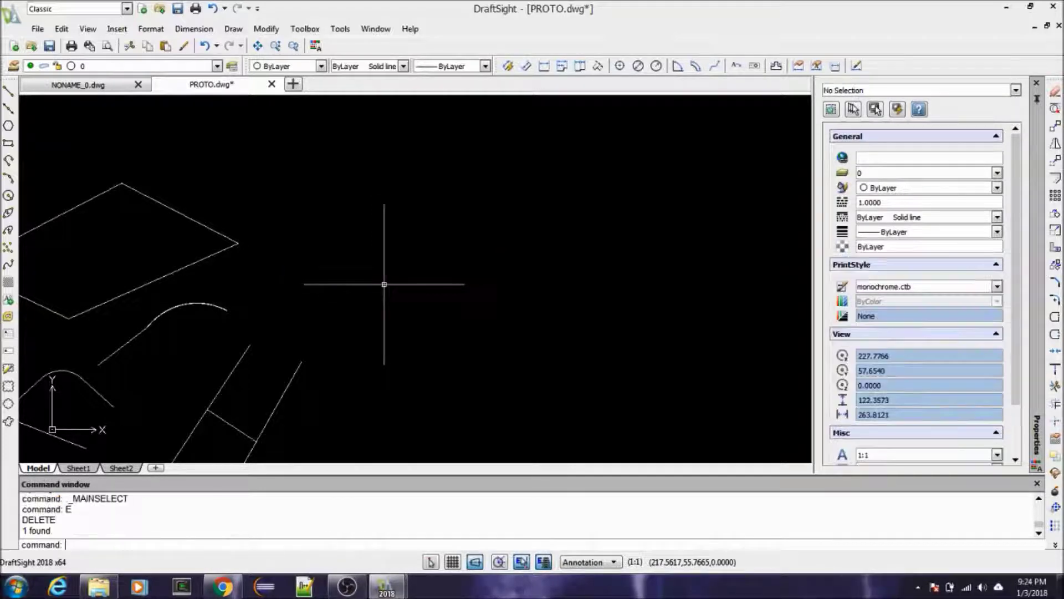
# Close the gap in the diamond polyline by stretching its lower open end vertex onto the upper open end.
pyautogui.scroll(-2, 407, 258)
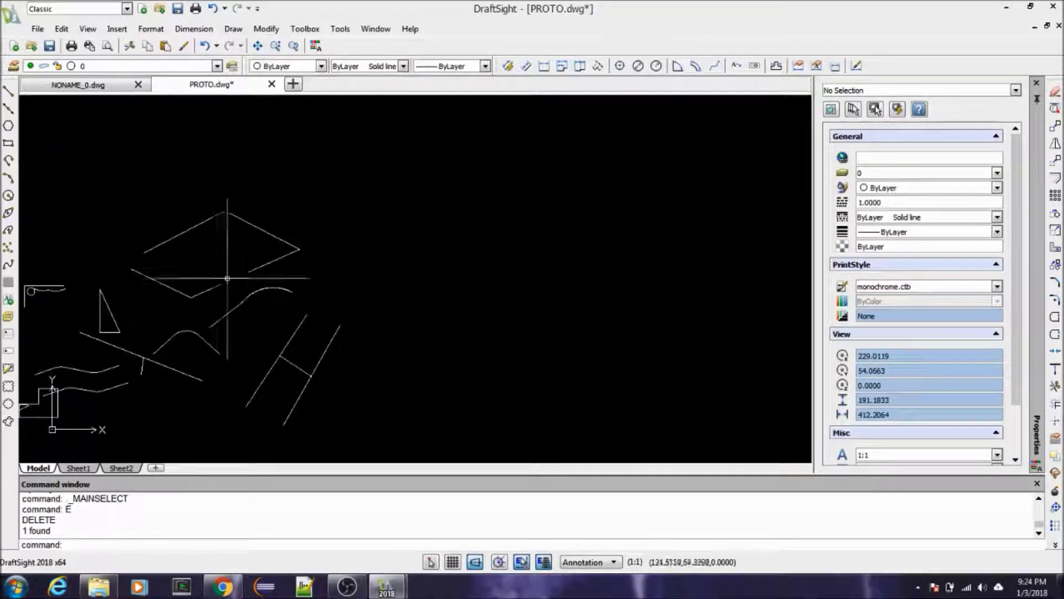
pyautogui.scroll(-1, 256, 285)
pyautogui.scroll(5, 273, 273)
pyautogui.click(245, 252)
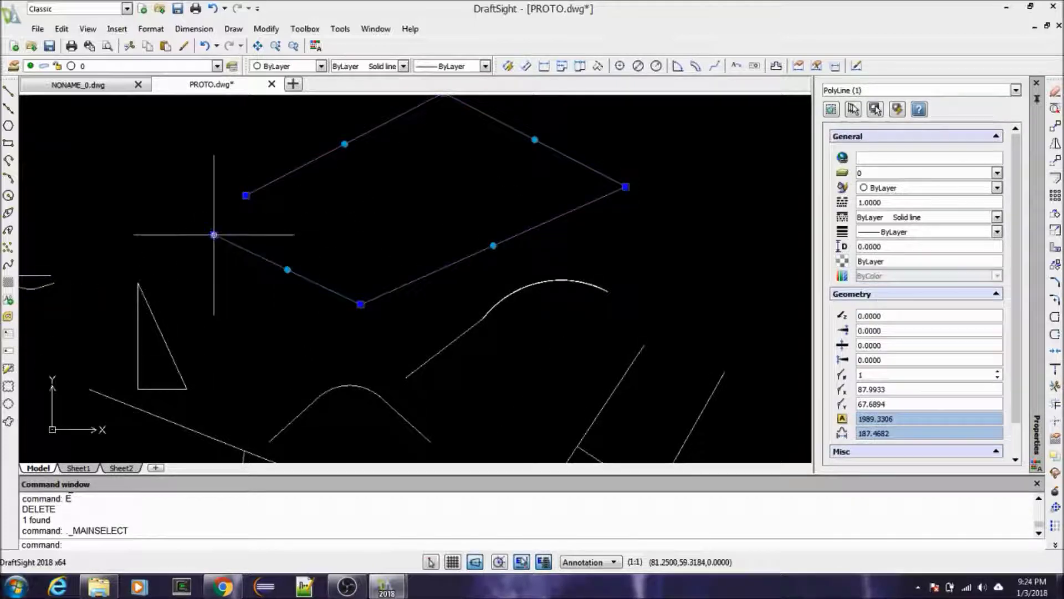
pyautogui.click(214, 234)
pyautogui.scroll(-2, 251, 248)
pyautogui.scroll(-2, 251, 249)
pyautogui.press('Escape')
pyautogui.press('Escape')
pyautogui.press('Escape')
pyautogui.press('Escape')
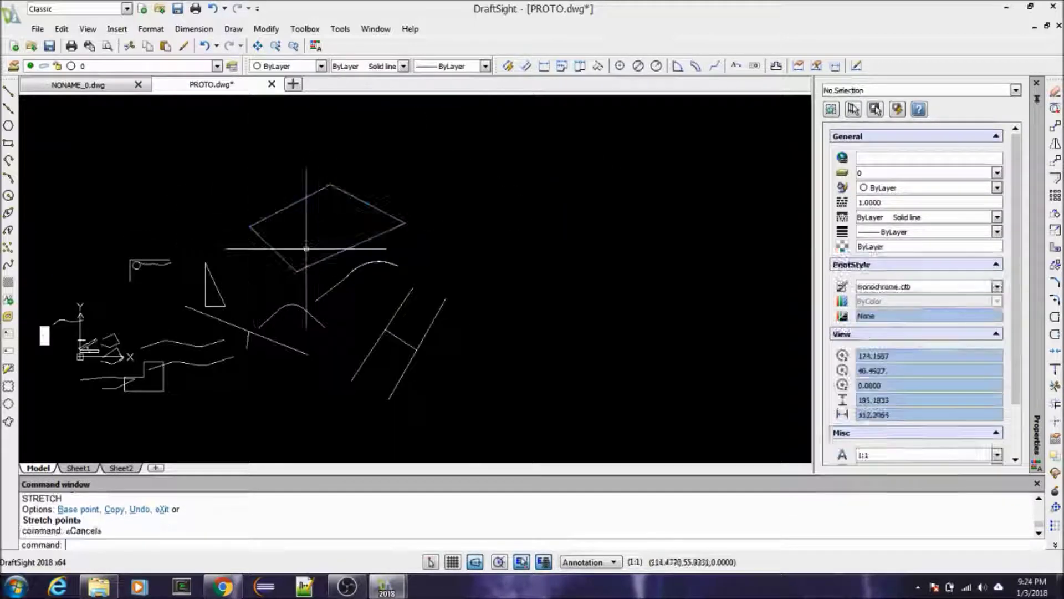
pyautogui.scroll(3, 318, 233)
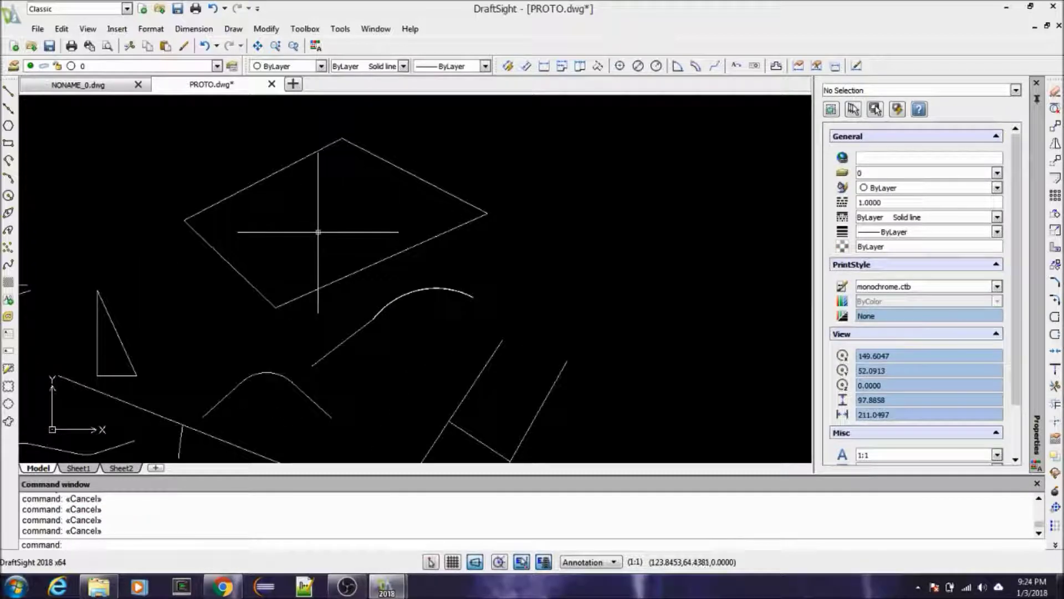
# Check the diamond polyline's area and length, and scale it by a factor of .5 from a base point inside it.
pyautogui.click(280, 171)
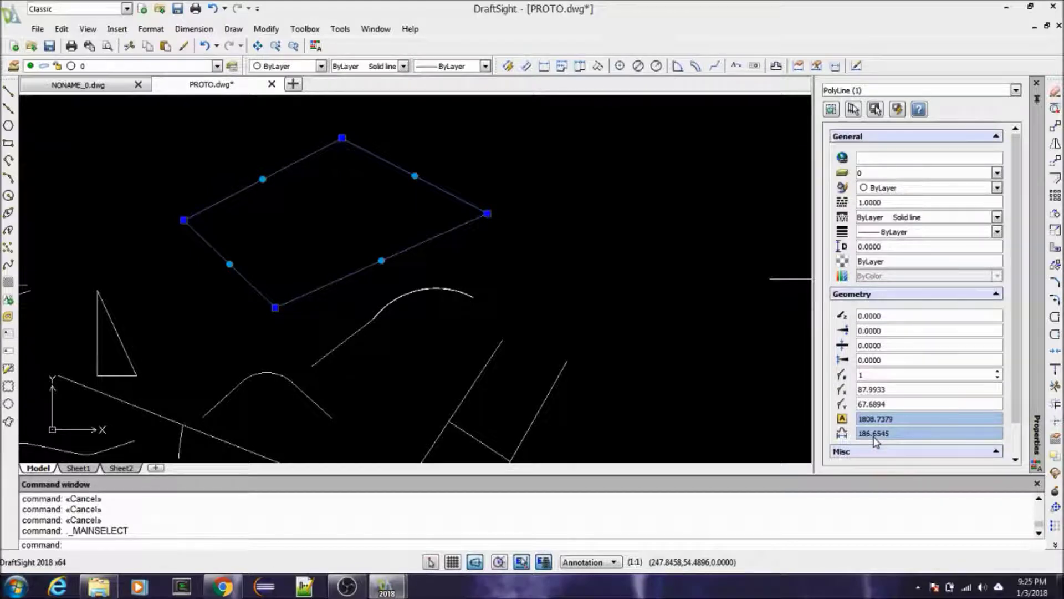
pyautogui.press('Escape')
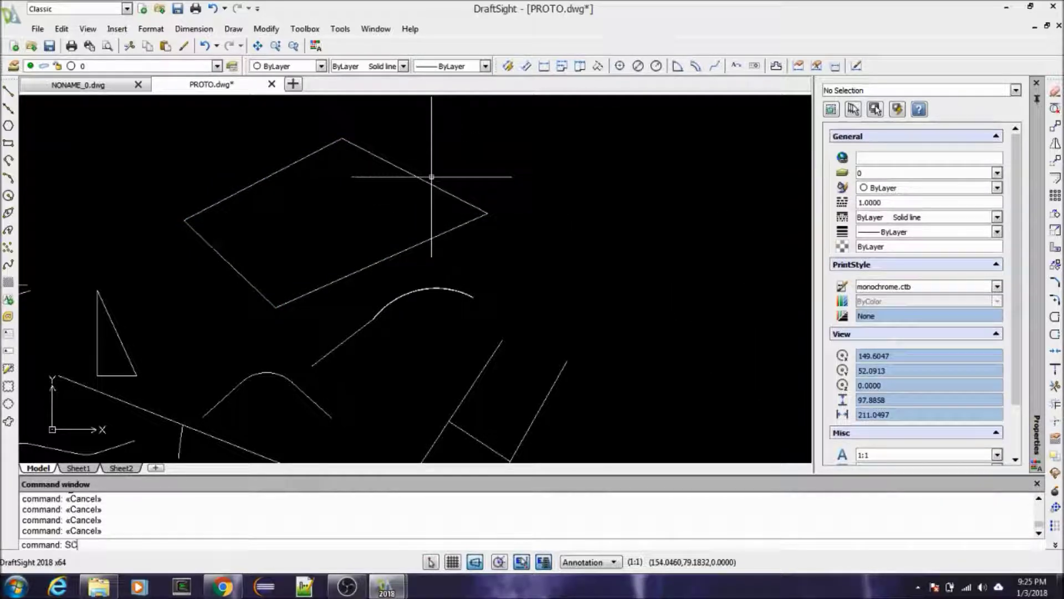
pyautogui.press('Return')
pyautogui.click(310, 153)
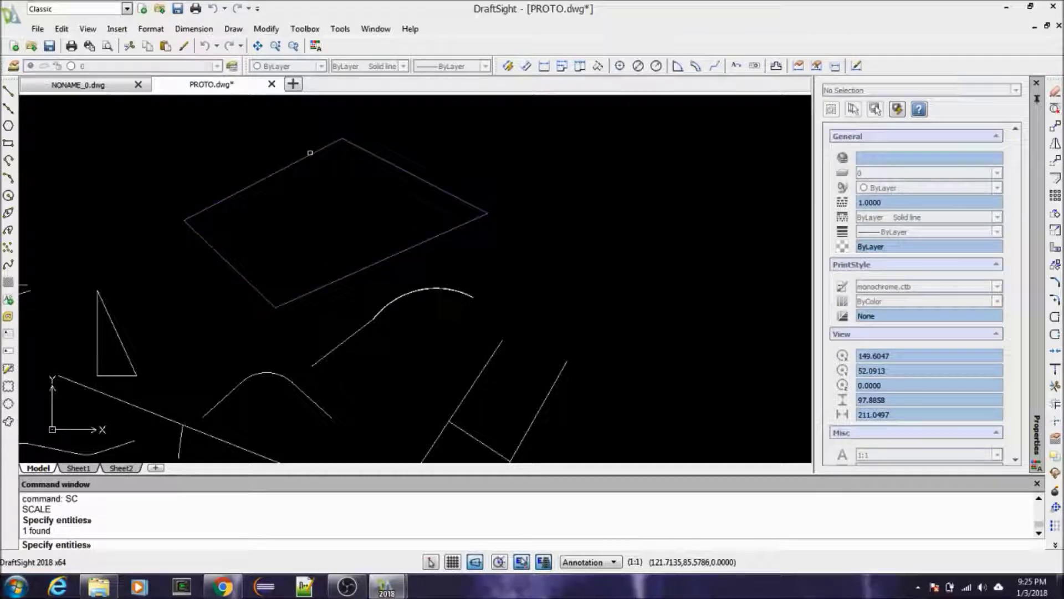
pyautogui.press('Return')
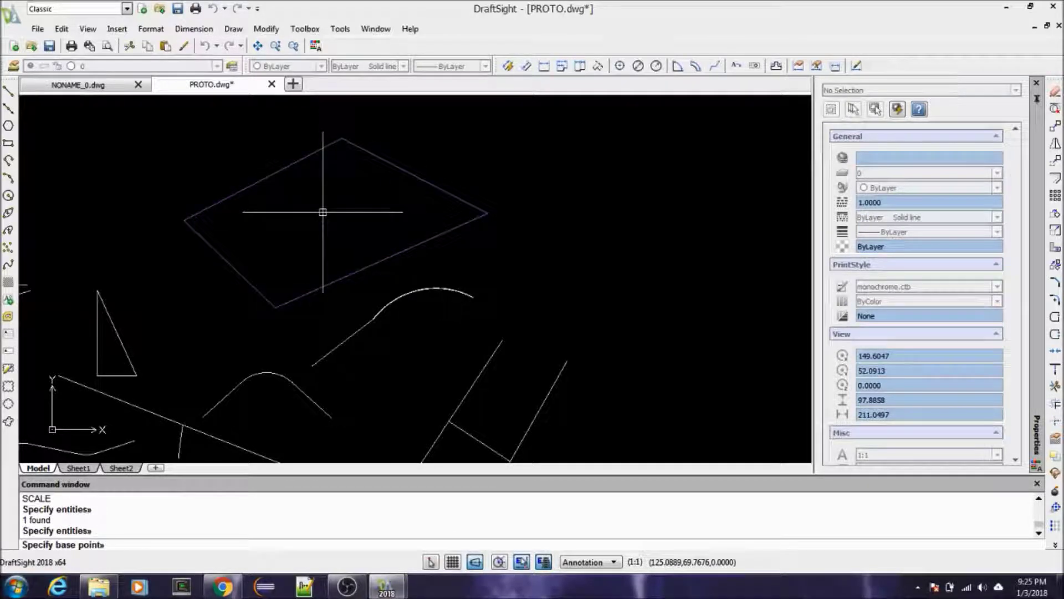
pyautogui.click(323, 212)
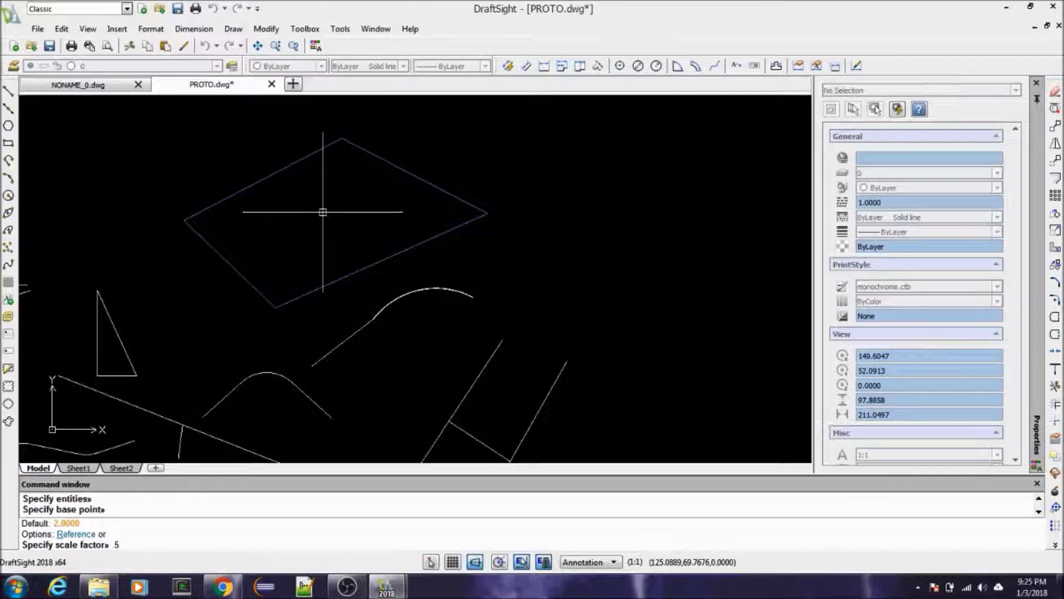
pyautogui.press('Return')
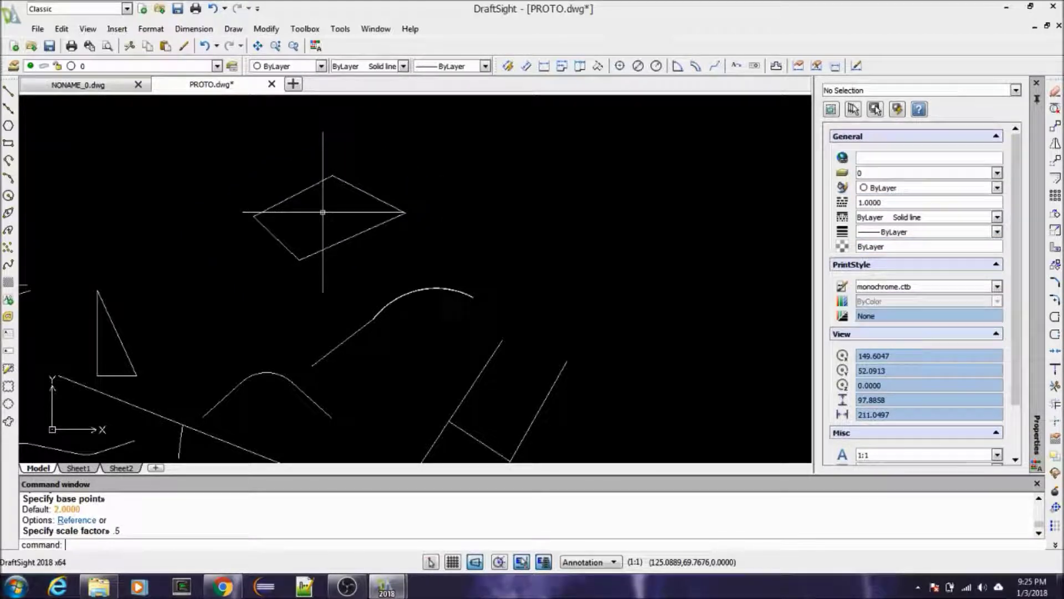
pyautogui.press('Escape')
# Check the area and length of the reduced diamond polyline in its properties.
pyautogui.click(302, 192)
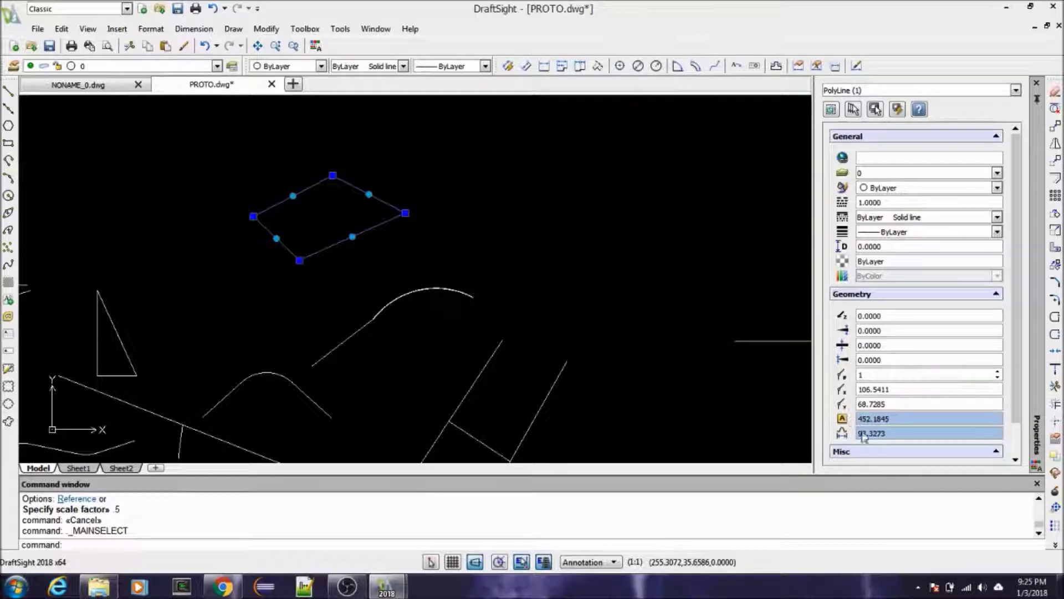
pyautogui.press('Escape')
pyautogui.press('Escape')
pyautogui.press('Escape')
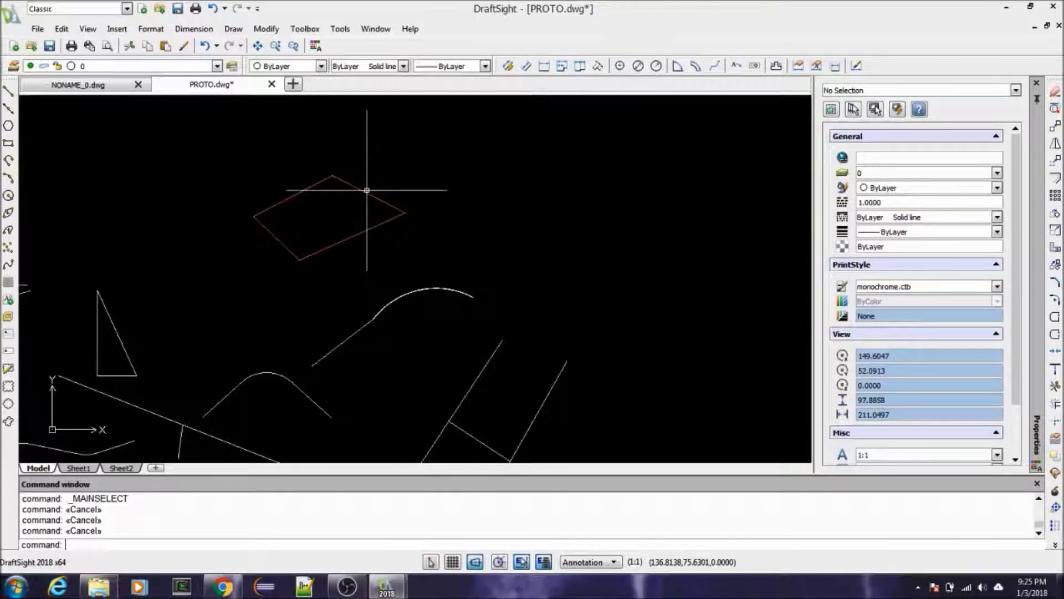
# Scale the reduced diamond polyline by a factor of 2 from a base point near its centre.
pyautogui.write('SC')
pyautogui.press('Return')
pyautogui.click(307, 188)
pyautogui.press('Return')
pyautogui.click(324, 217)
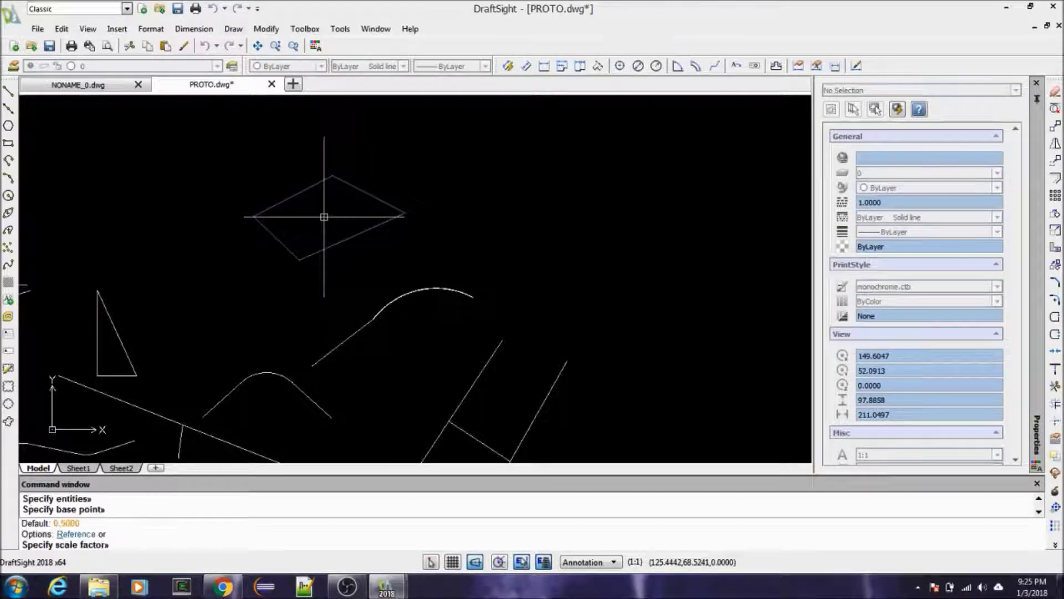
pyautogui.write('2')
pyautogui.press('Return')
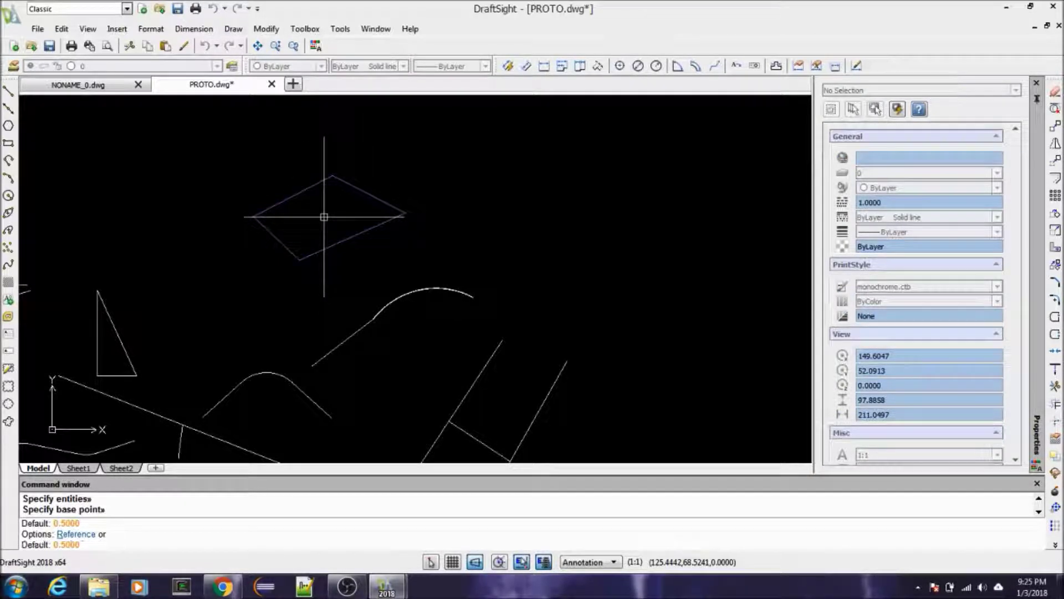
pyautogui.scroll(-2, 333, 222)
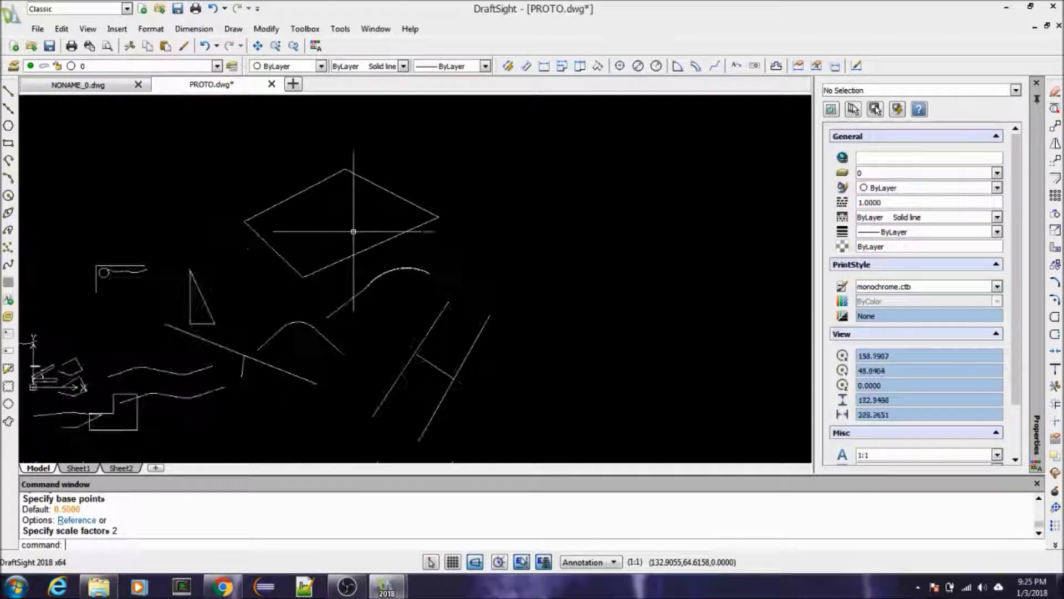
pyautogui.scroll(3, 363, 243)
pyautogui.scroll(-2, 363, 243)
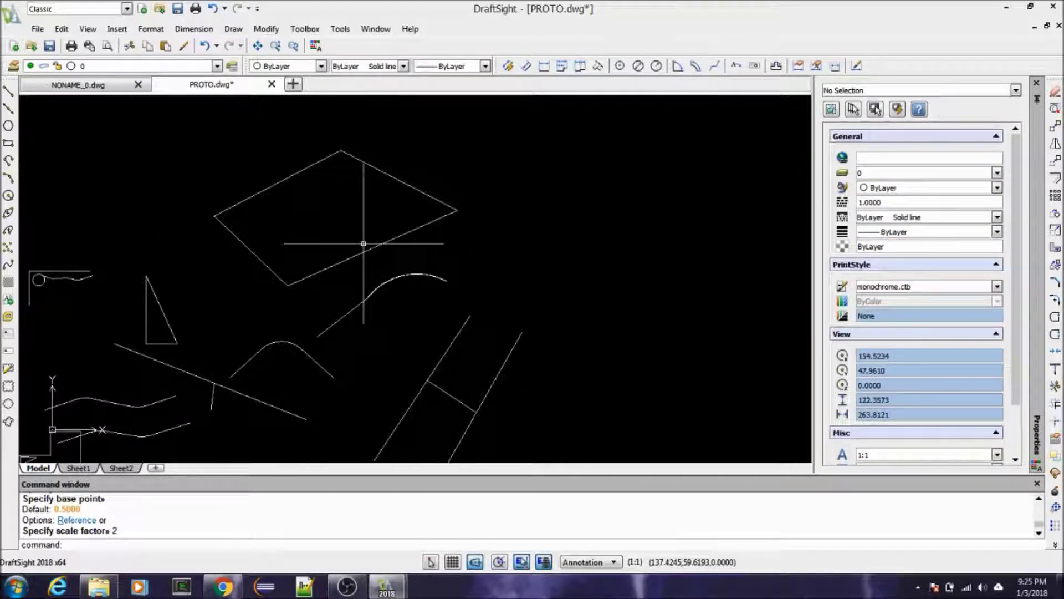
pyautogui.scroll(-2, 364, 243)
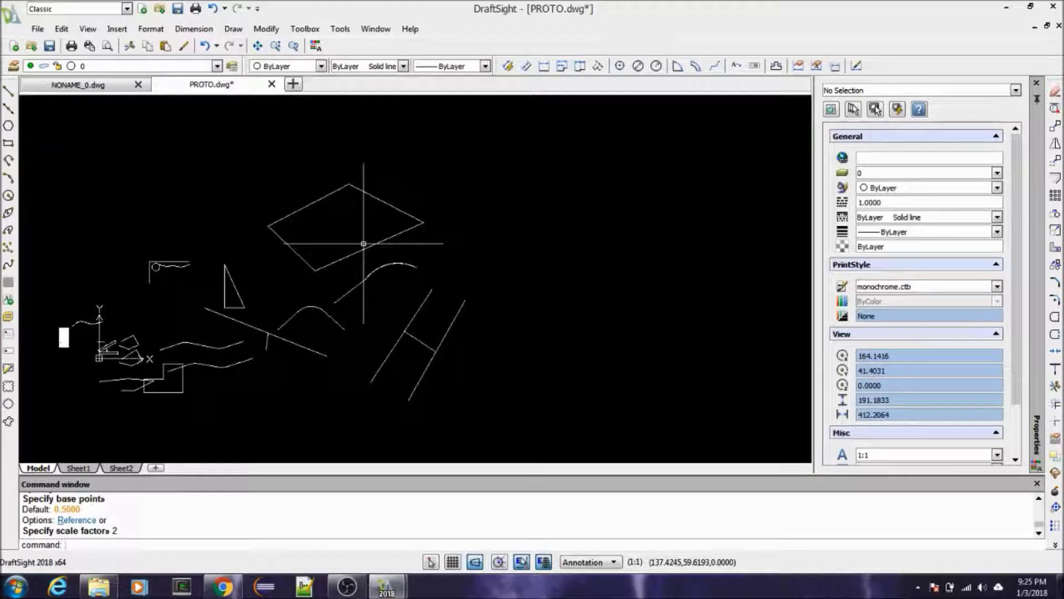
pyautogui.scroll(-2, 364, 243)
pyautogui.scroll(2, 360, 238)
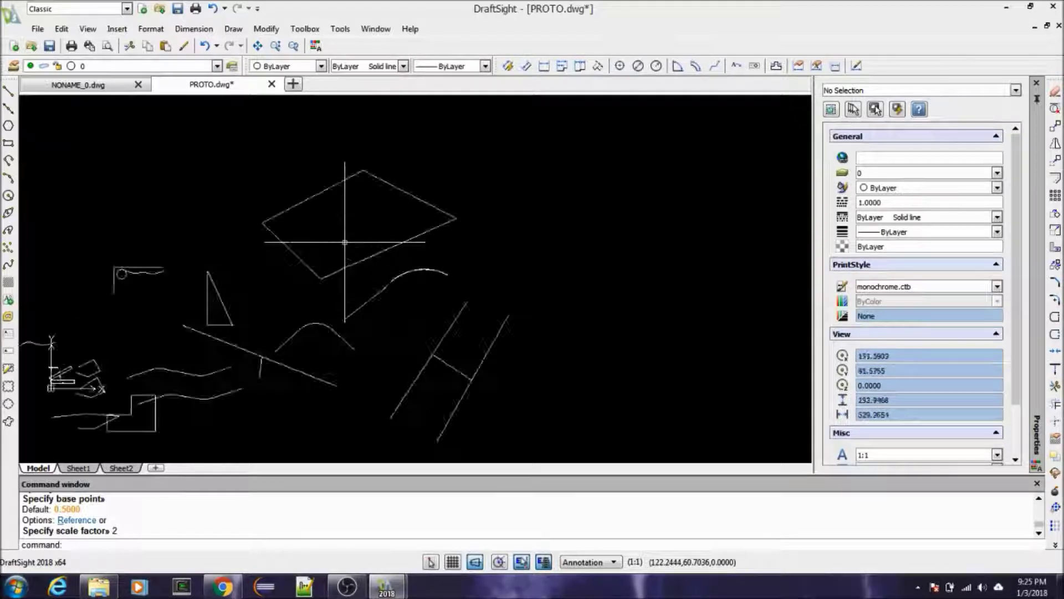
pyautogui.scroll(1, 393, 238)
pyautogui.moveTo(392, 238)
pyautogui.mouseDown(button='middle')
pyautogui.moveTo(567, 233)
pyautogui.moveTo(436, 230)
pyautogui.mouseUp(button='middle')
pyautogui.scroll(-1, 421, 277)
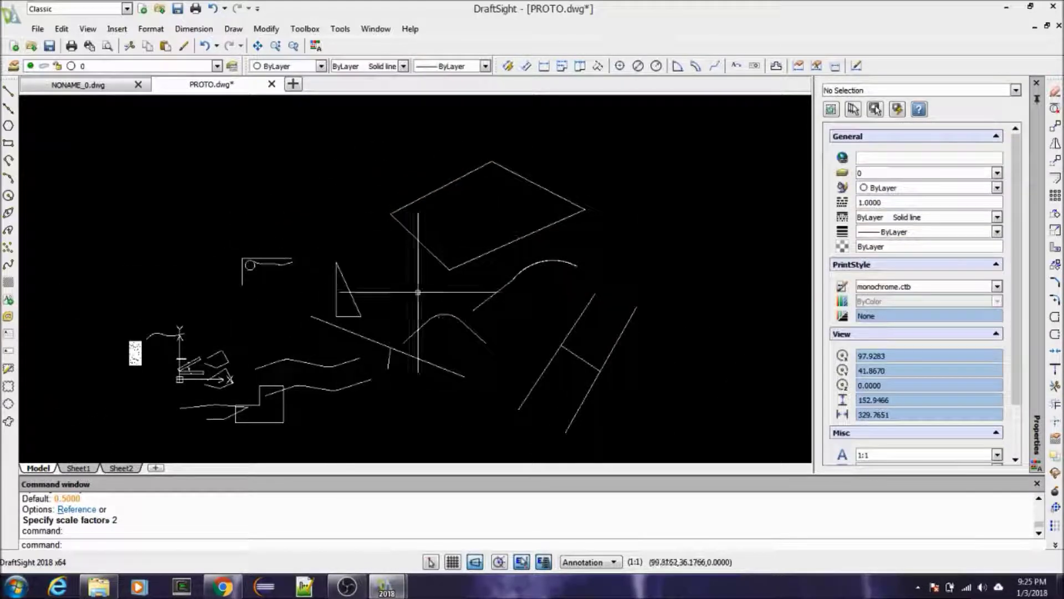
pyautogui.scroll(1, 436, 292)
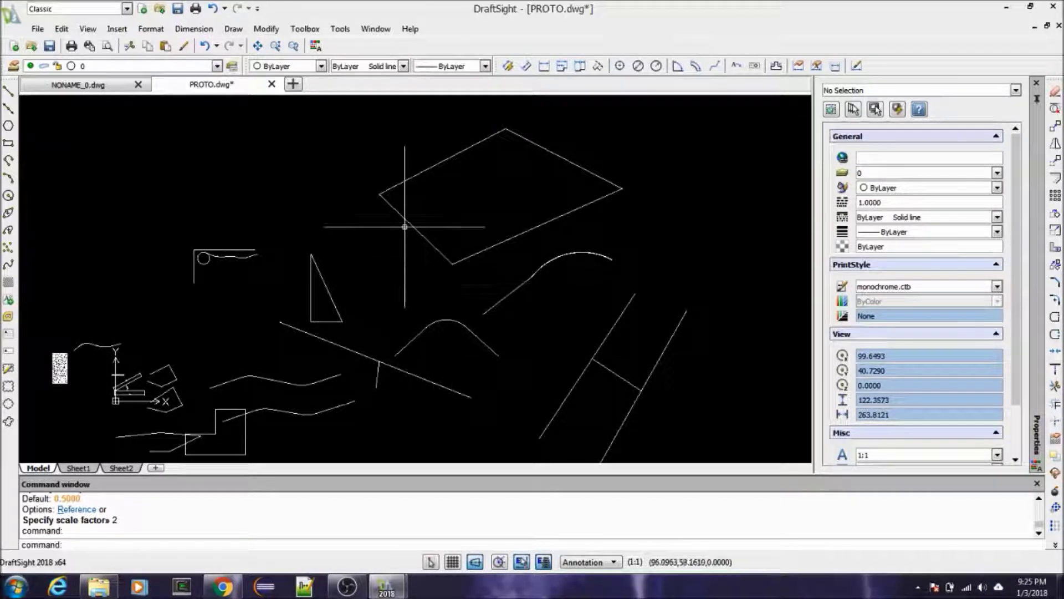
pyautogui.scroll(-1, 401, 212)
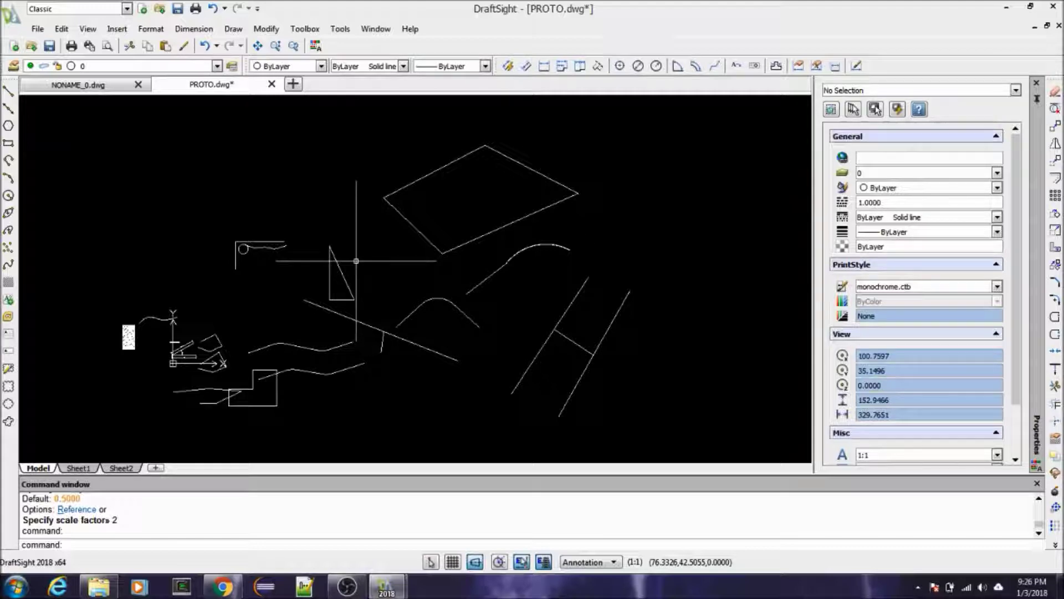
# Examine the list of layers available in the drawing without changing the active layer.
pyautogui.click(217, 66)
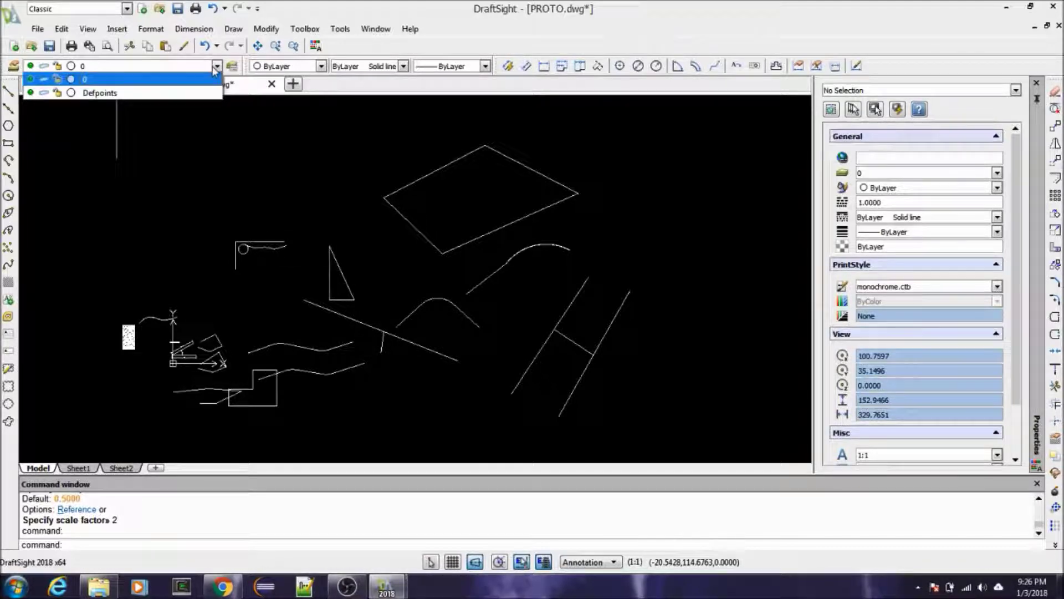
pyautogui.press('Escape')
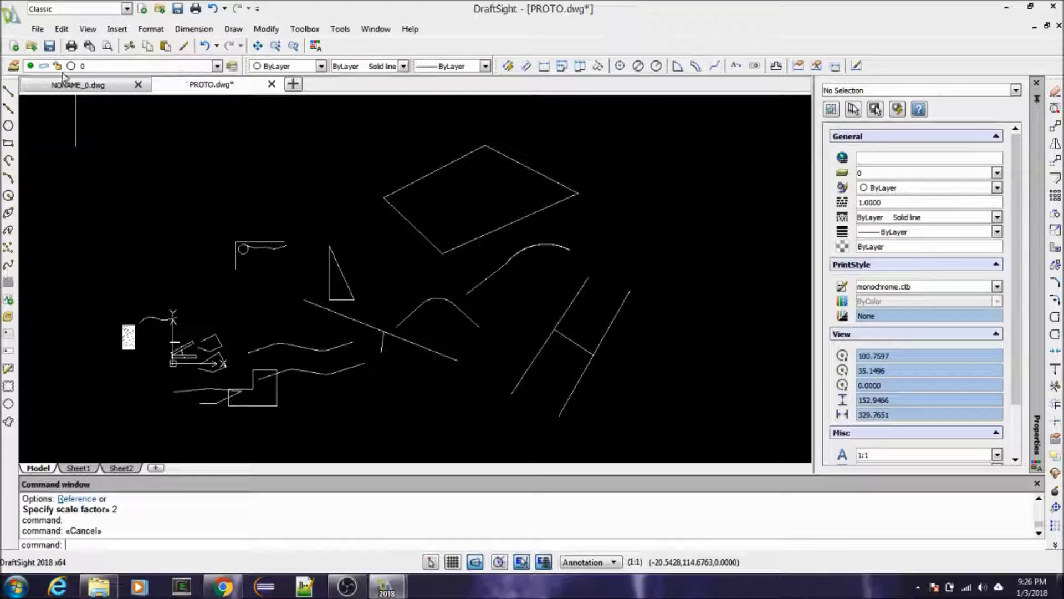
pyautogui.click(216, 68)
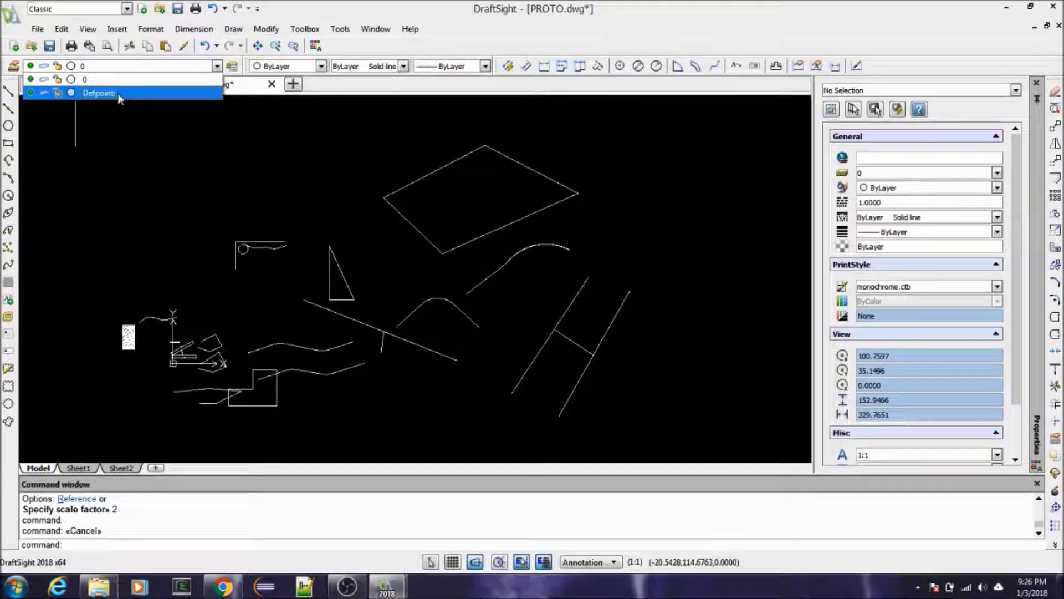
pyautogui.click(221, 165)
pyautogui.press('Escape')
pyautogui.press('Escape')
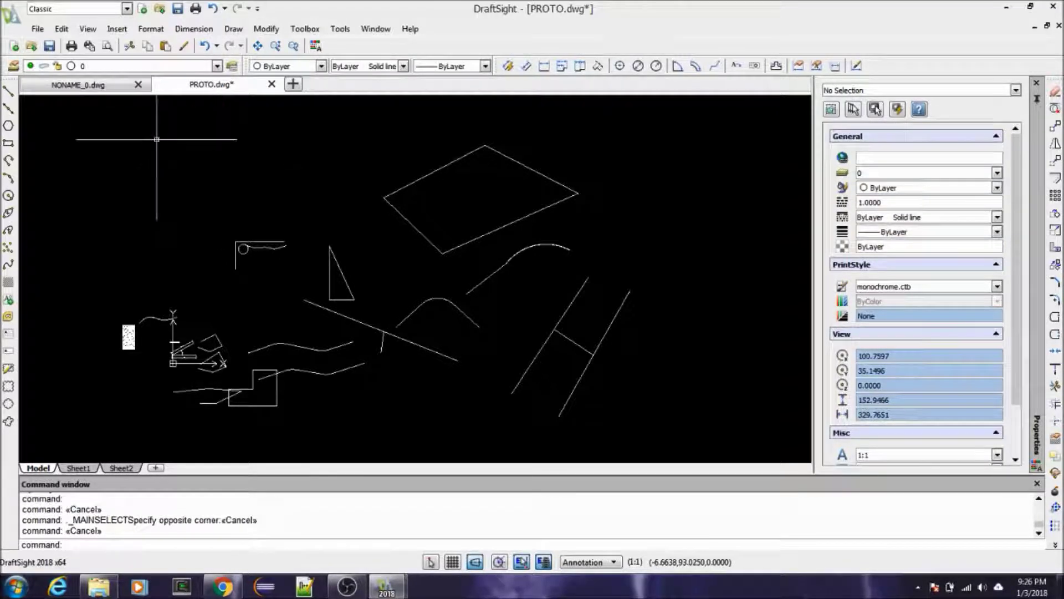